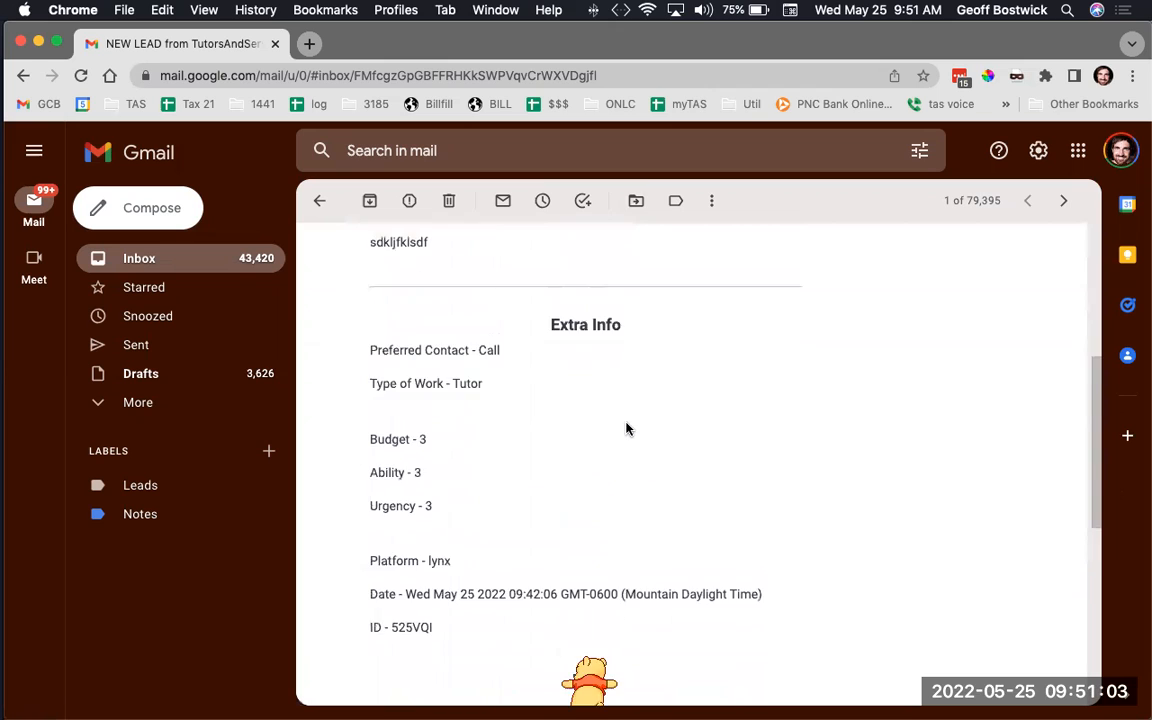
# Open the DEFAULT lead spreadsheet from the email's GO TO LEAD SHEET link in a new tab
pyautogui.scroll(4, 627, 428)
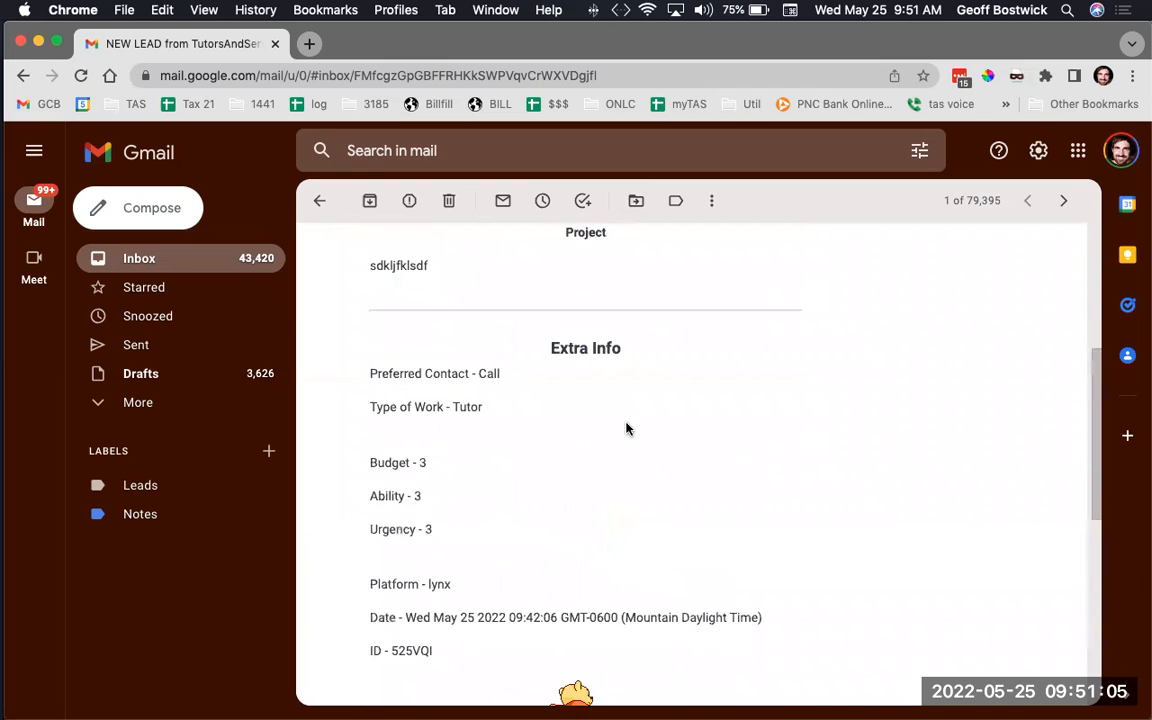
pyautogui.scroll(3, 681, 417)
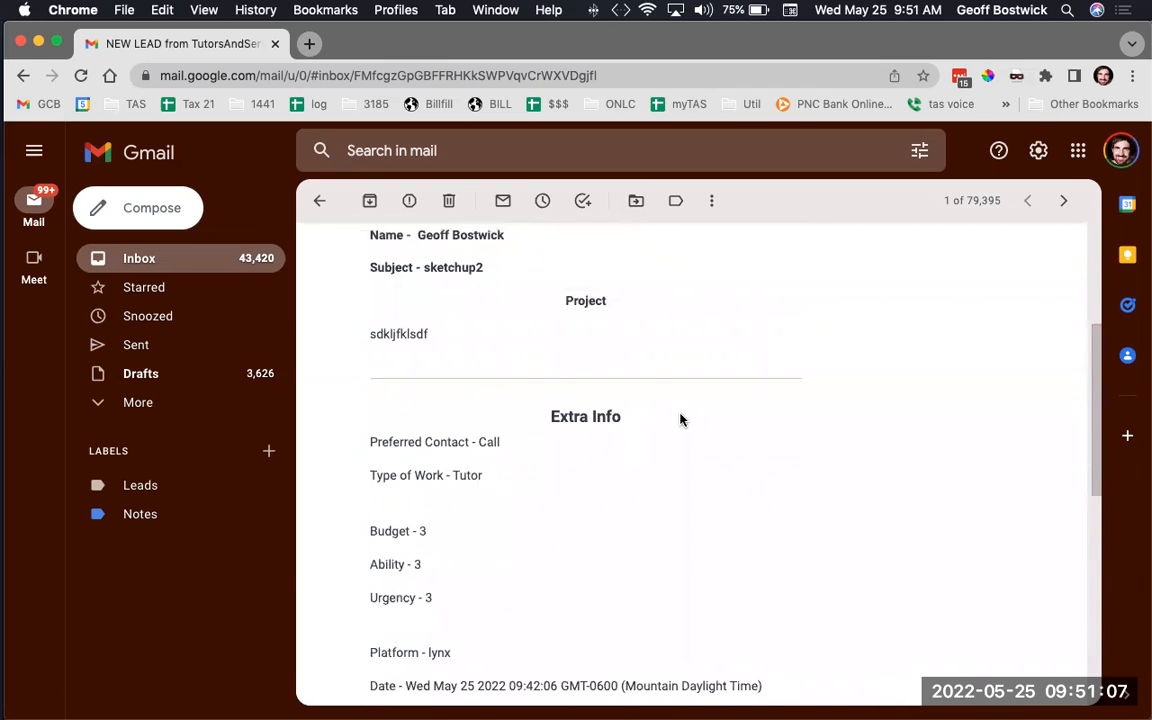
pyautogui.click(589, 343)
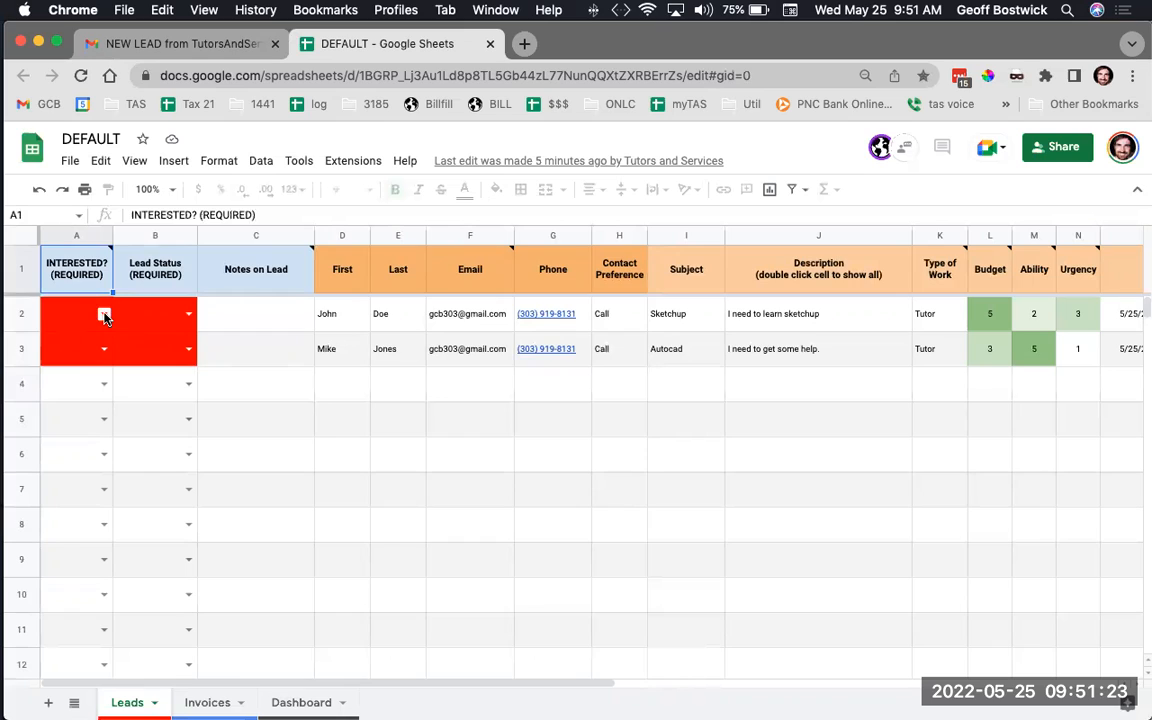
# Mark row 2's Sketchup lead I'm Interested and set its Lead Status to Attempted Contact 1x
pyautogui.doubleClick(105, 318)
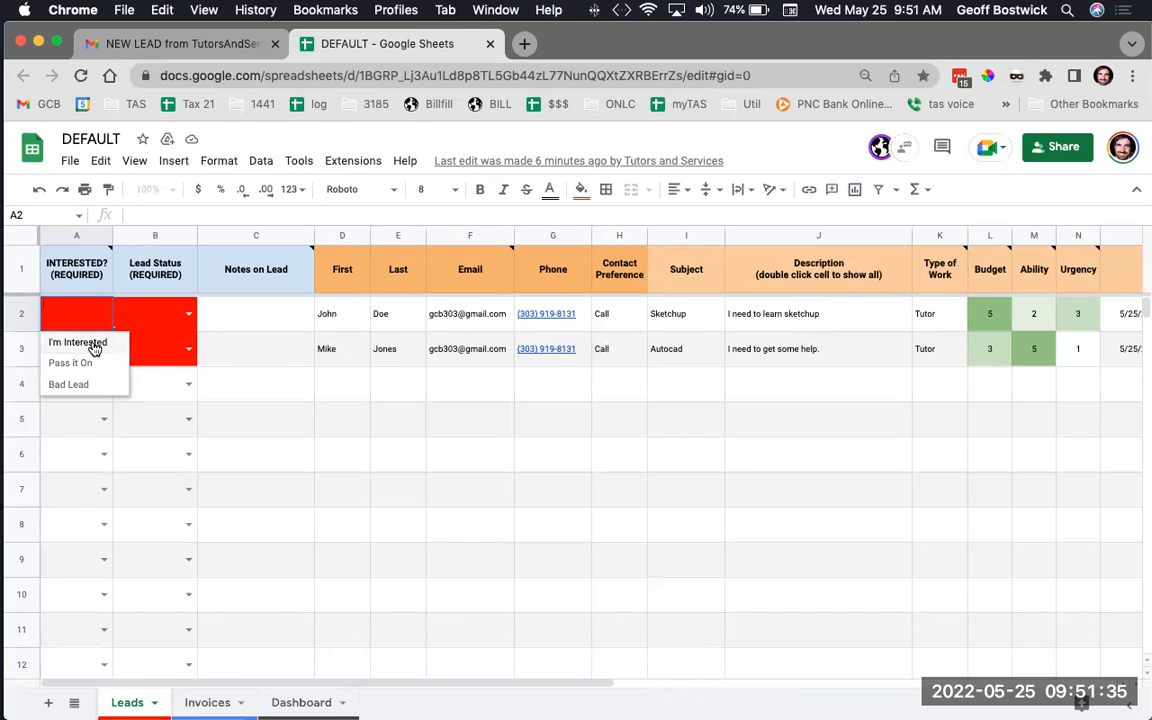
pyautogui.click(94, 343)
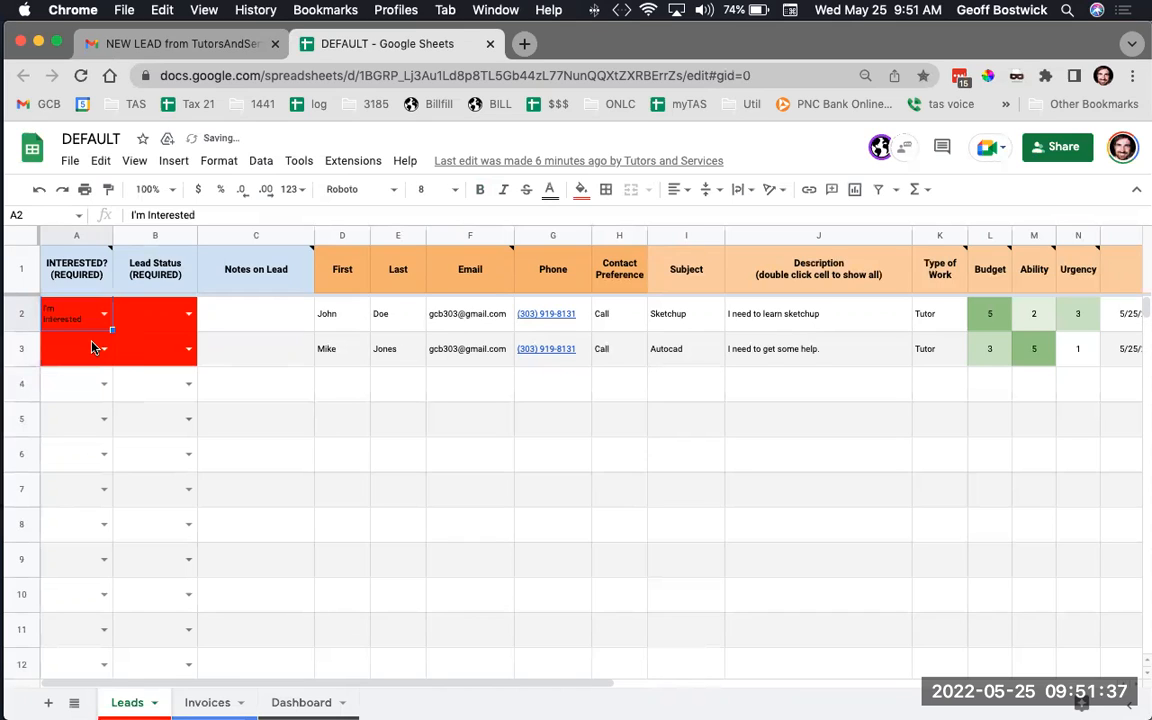
pyautogui.click(189, 316)
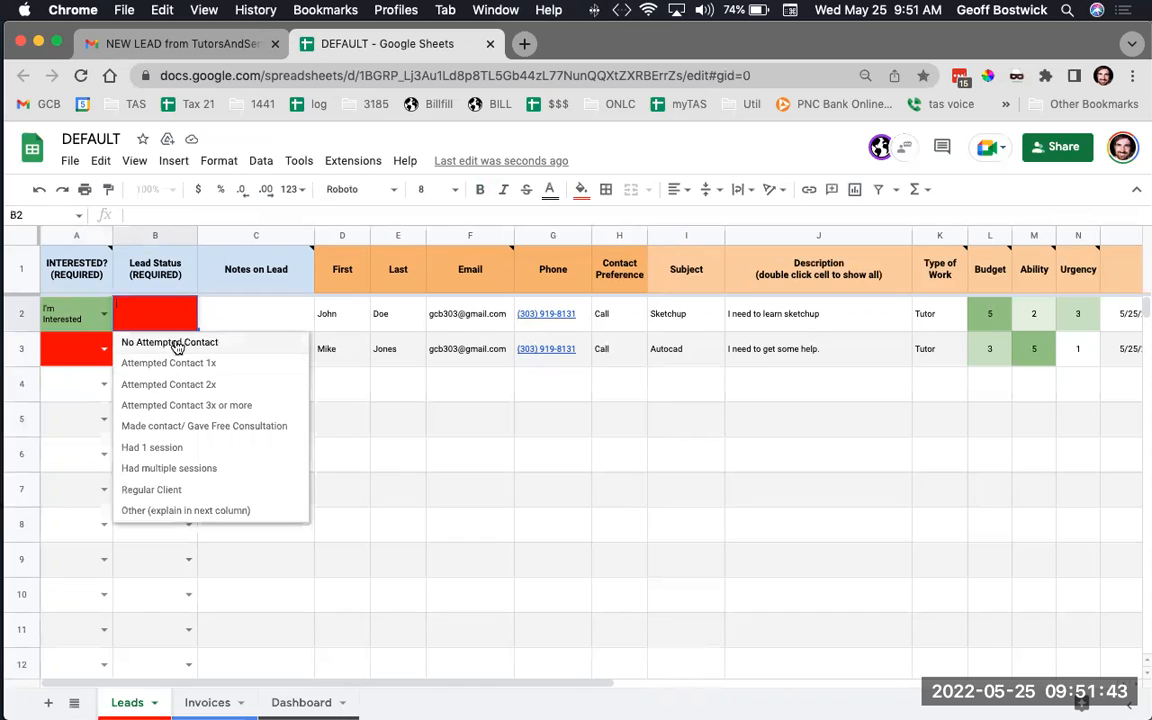
pyautogui.click(170, 342)
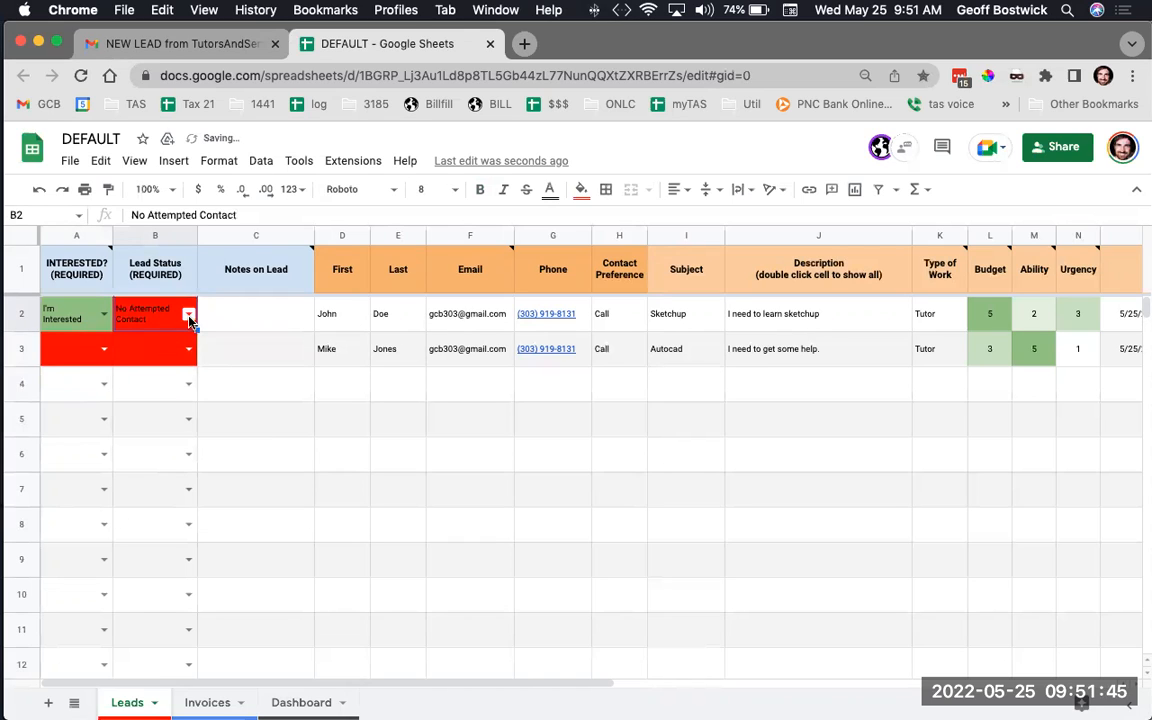
pyautogui.click(189, 318)
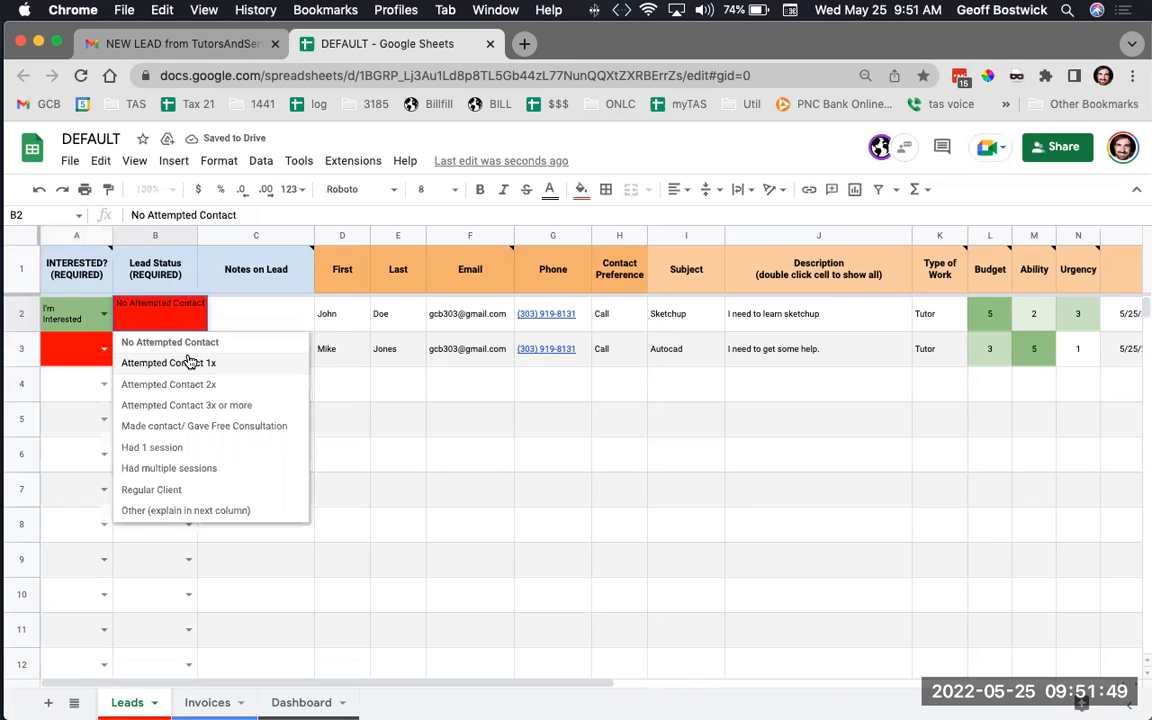
pyautogui.click(170, 364)
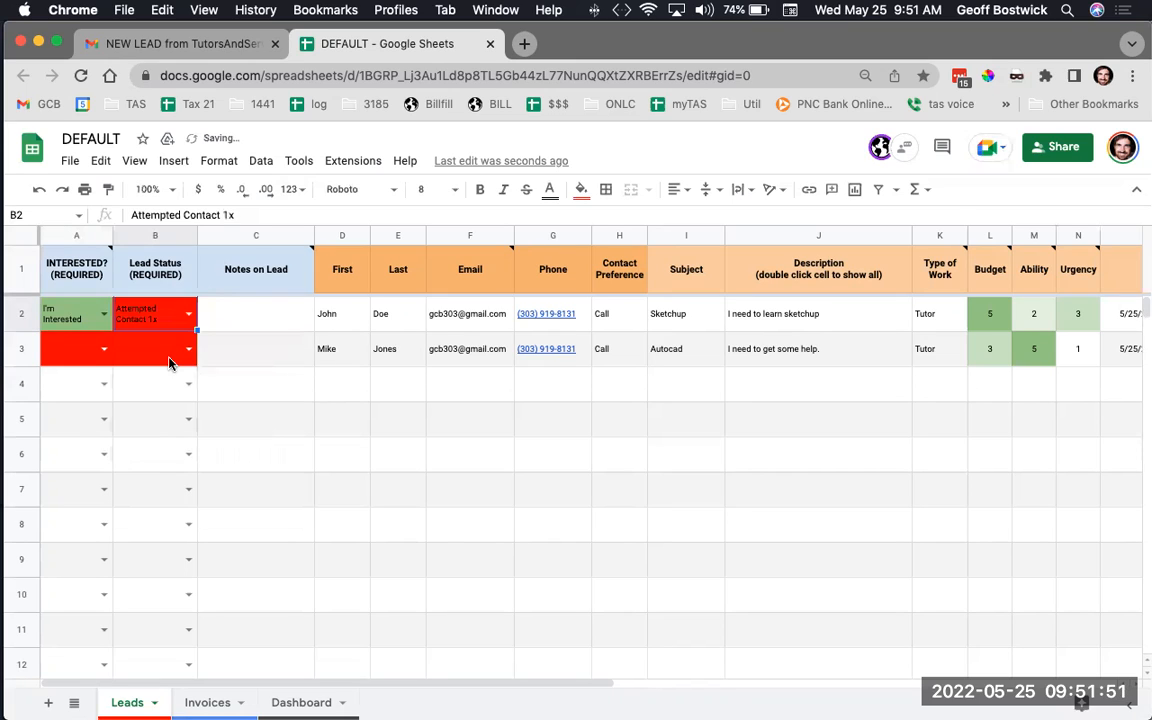
# Advance row 2's Lead Status through the later contact stages, ending on Regular Client
pyautogui.doubleClick(162, 314)
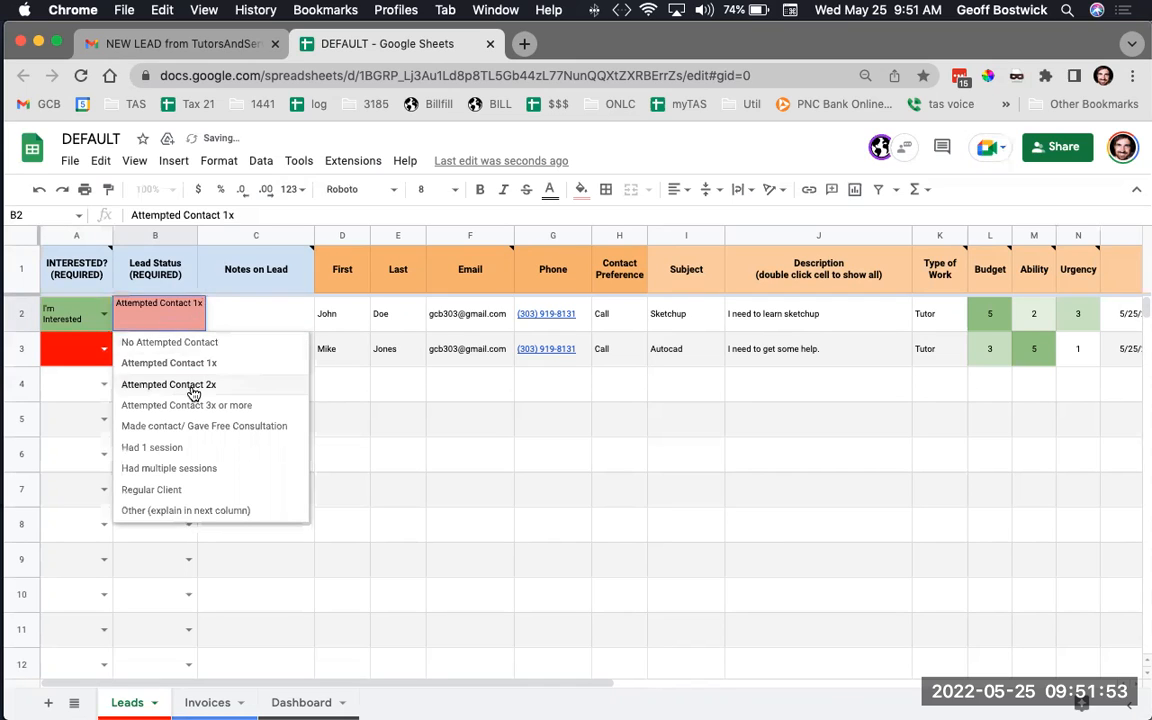
pyautogui.click(193, 393)
pyautogui.doubleClick(176, 308)
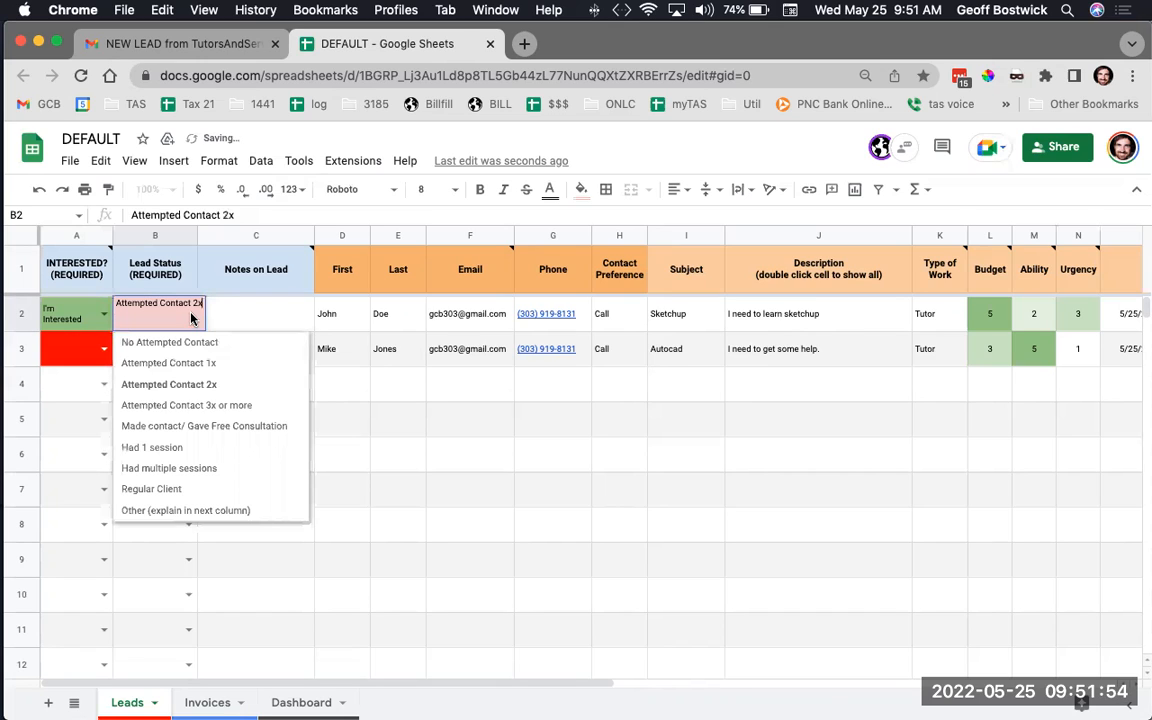
pyautogui.click(195, 405)
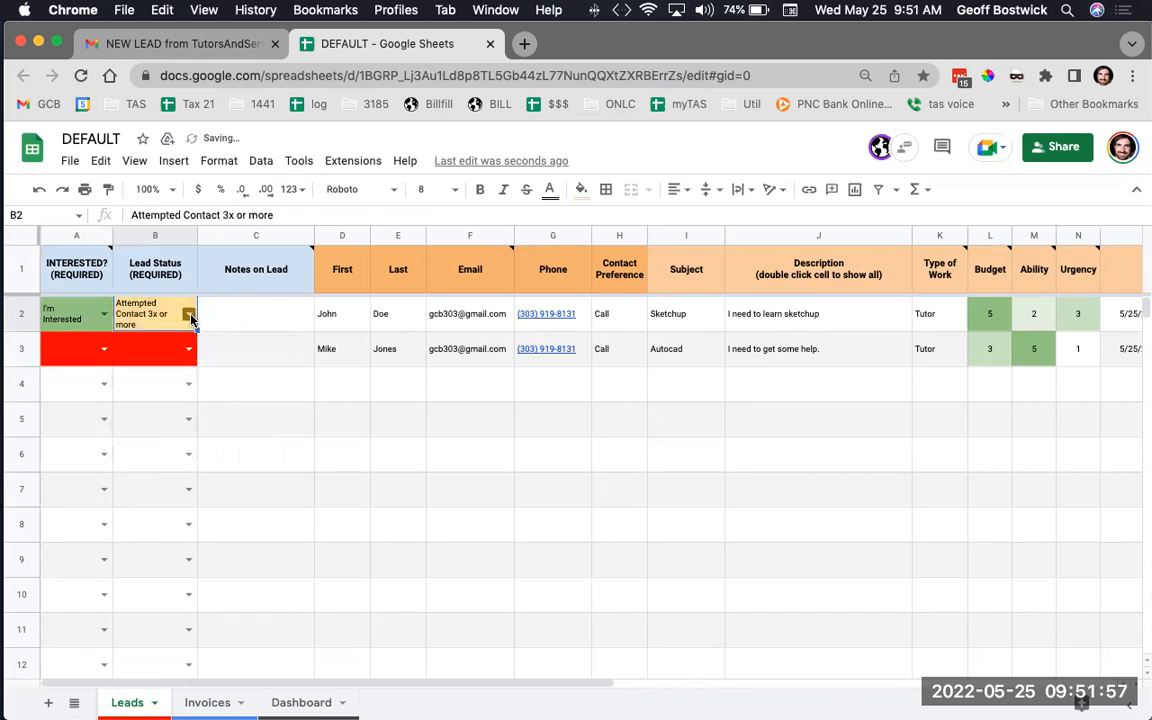
pyautogui.click(189, 315)
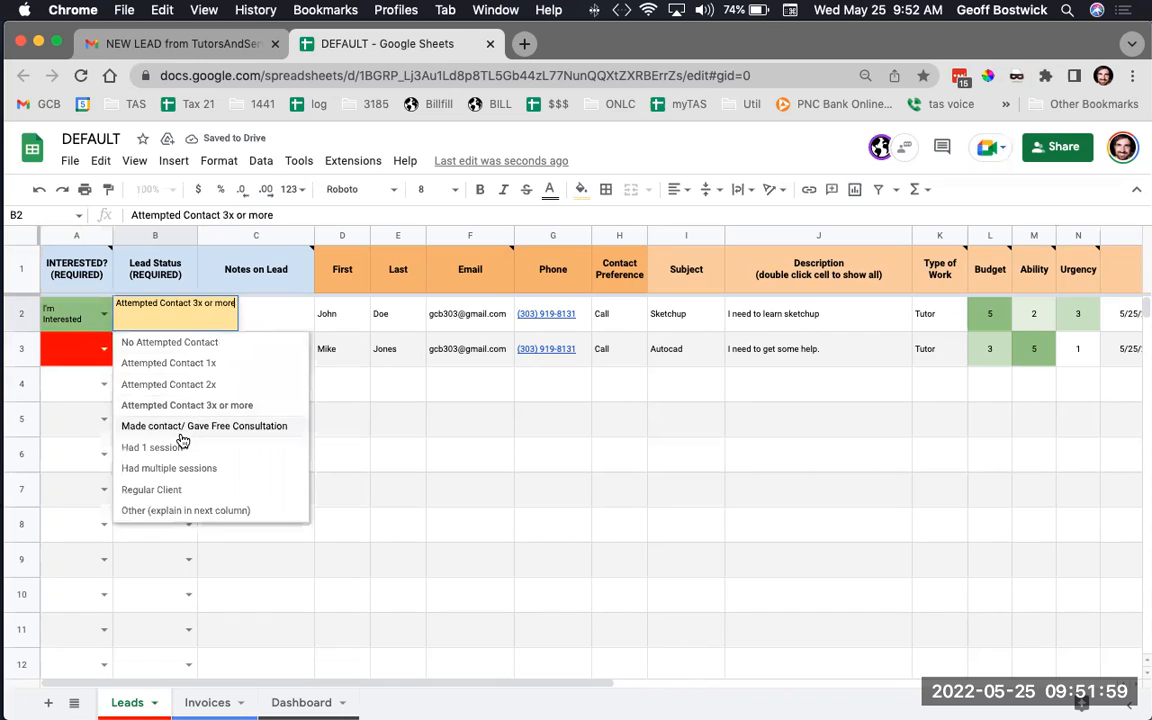
pyautogui.click(181, 436)
pyautogui.click(188, 314)
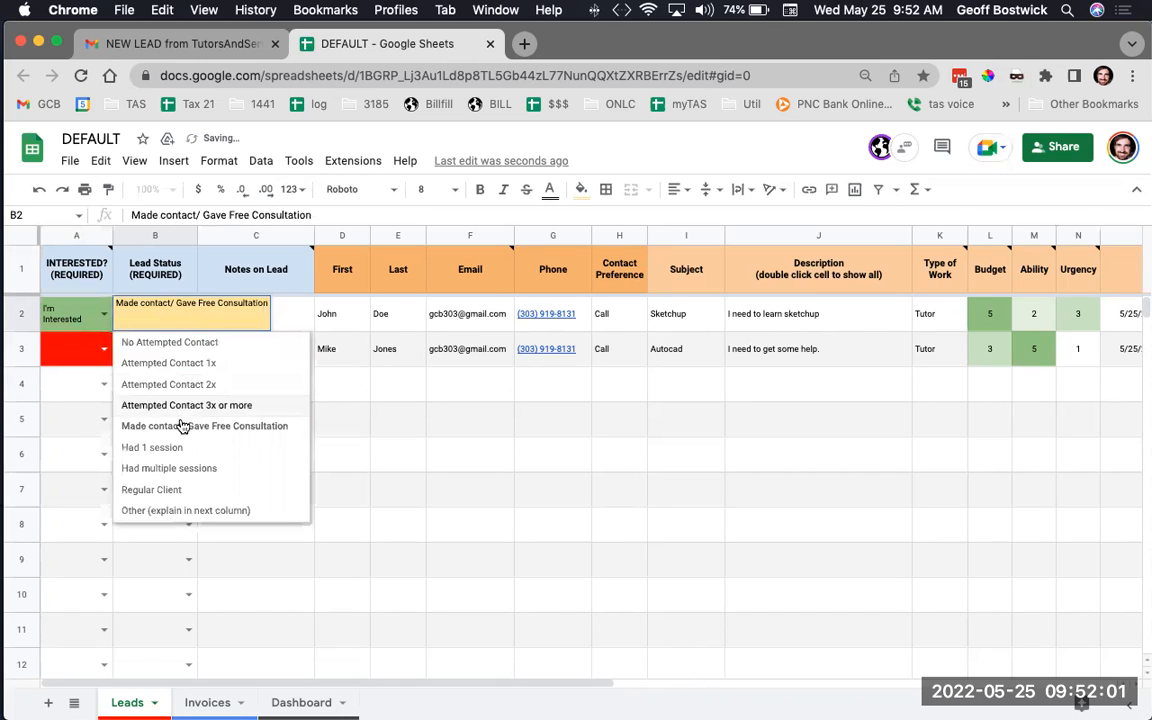
pyautogui.click(157, 447)
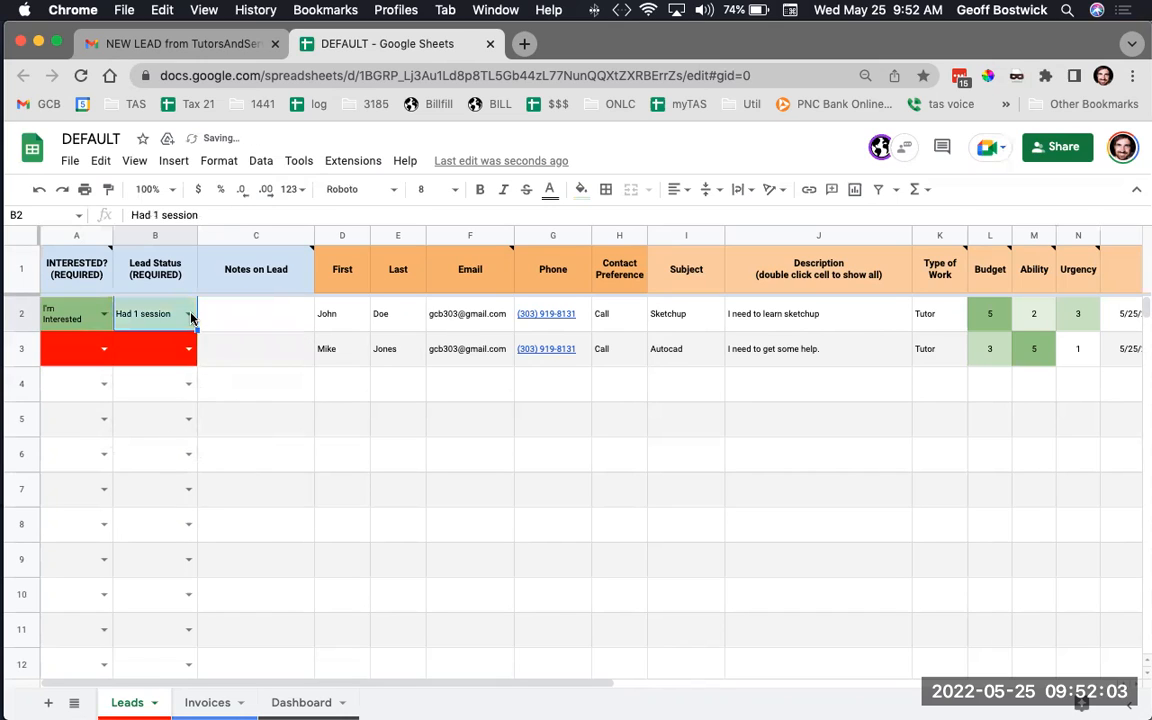
pyautogui.click(192, 318)
pyautogui.click(175, 468)
pyautogui.click(172, 308)
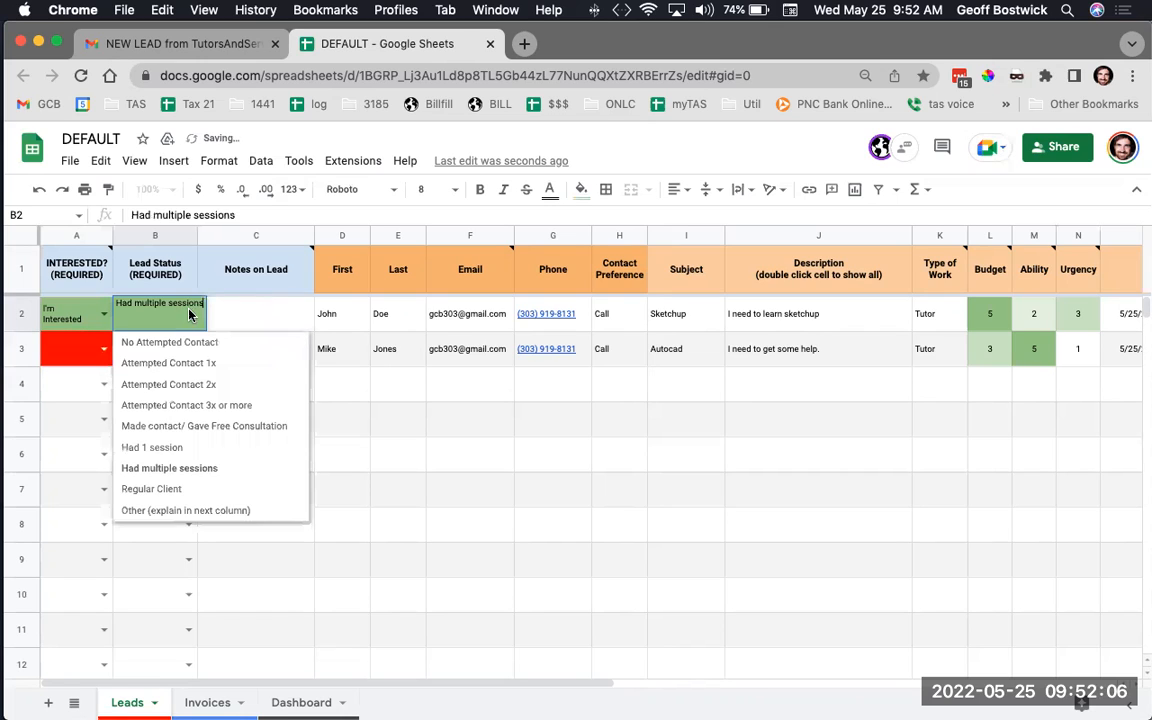
pyautogui.click(166, 490)
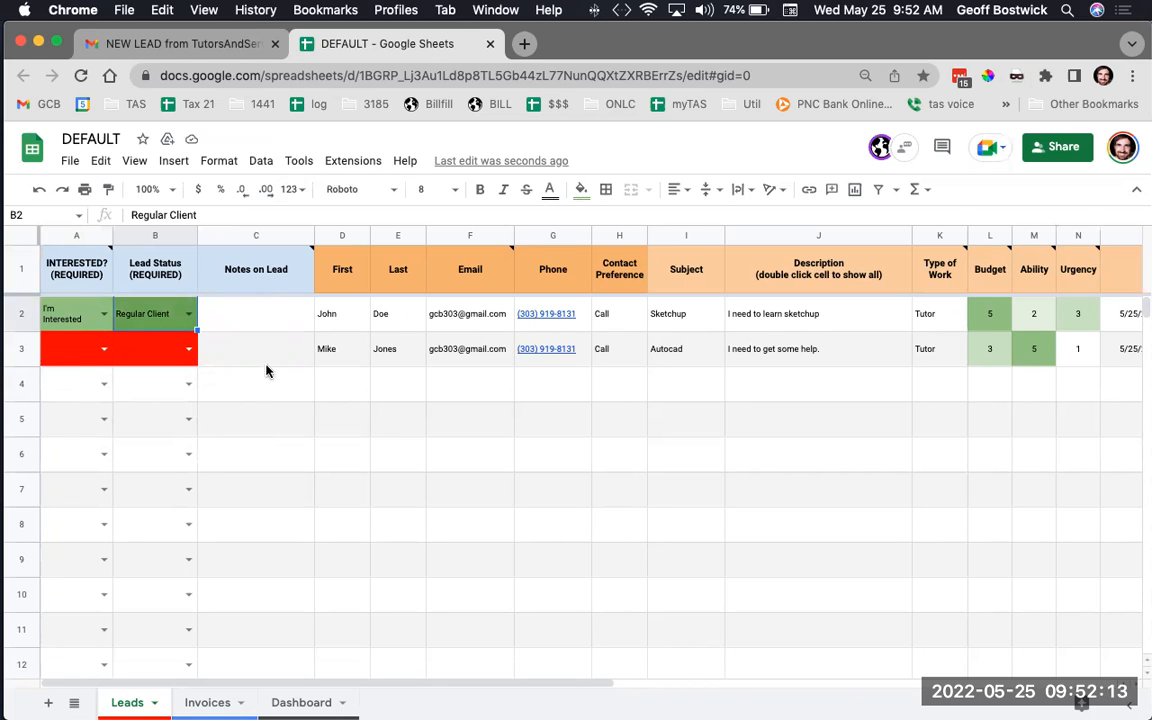
pyautogui.click(104, 350)
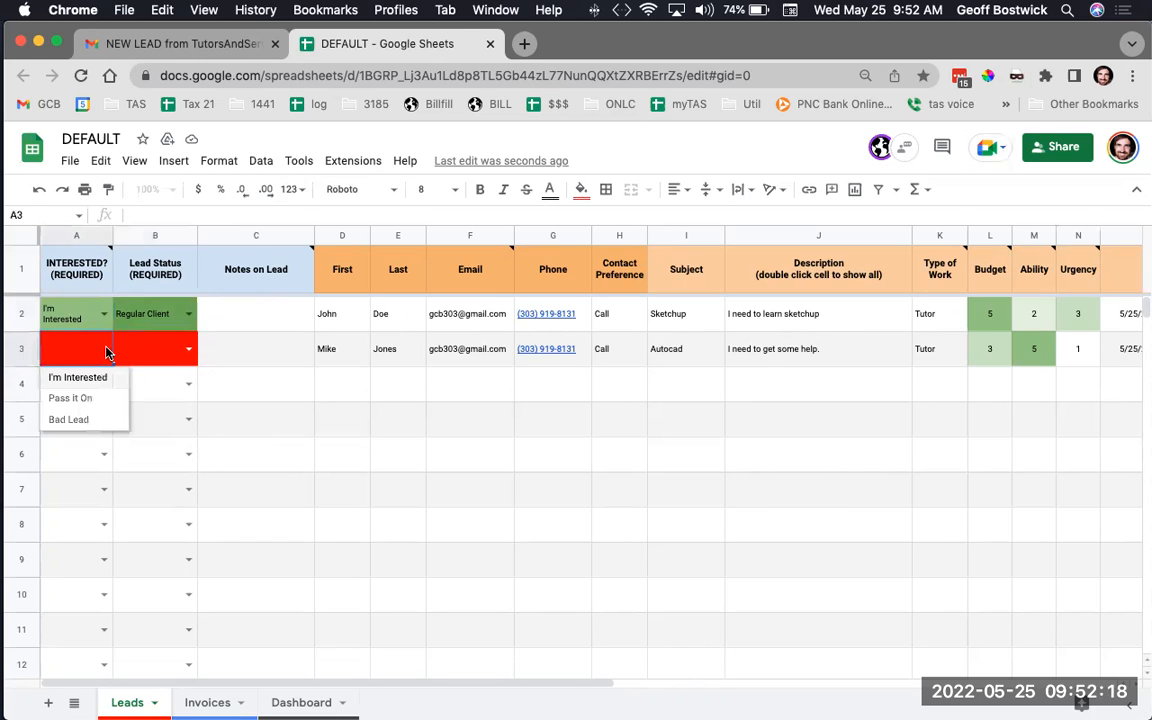
# Mark the Autocad lead Pass it On with status Other (Explain in Notes), then change it to Bad Lead
pyautogui.click(87, 399)
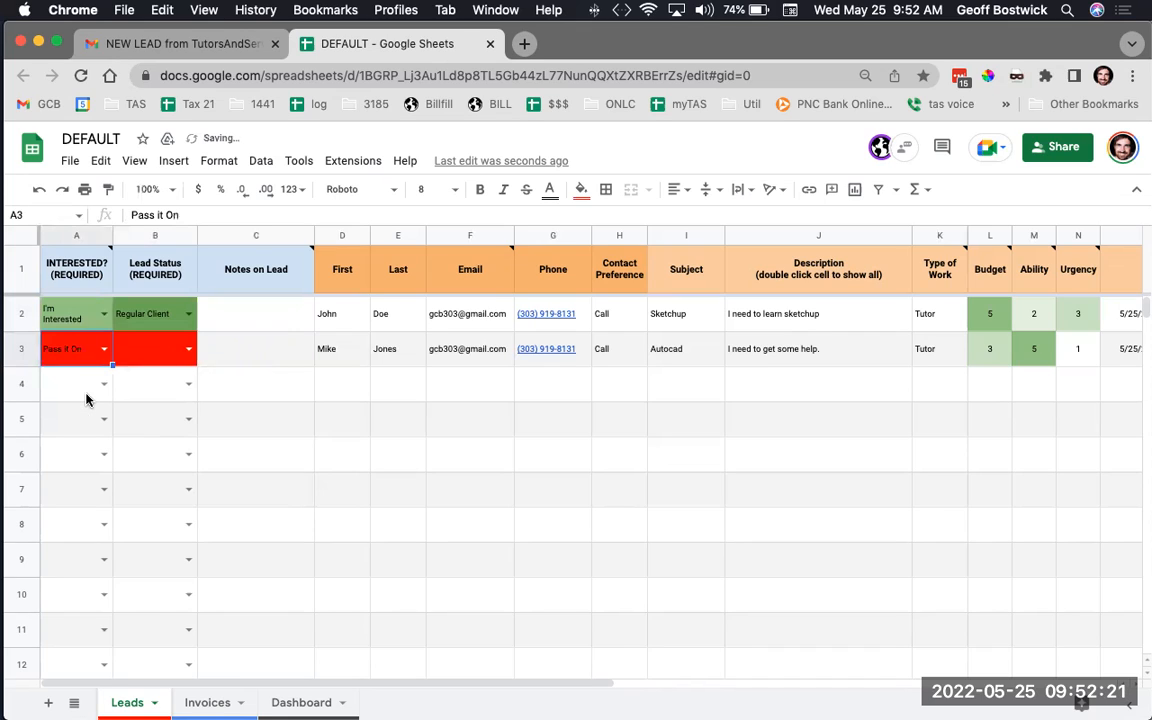
pyautogui.click(189, 351)
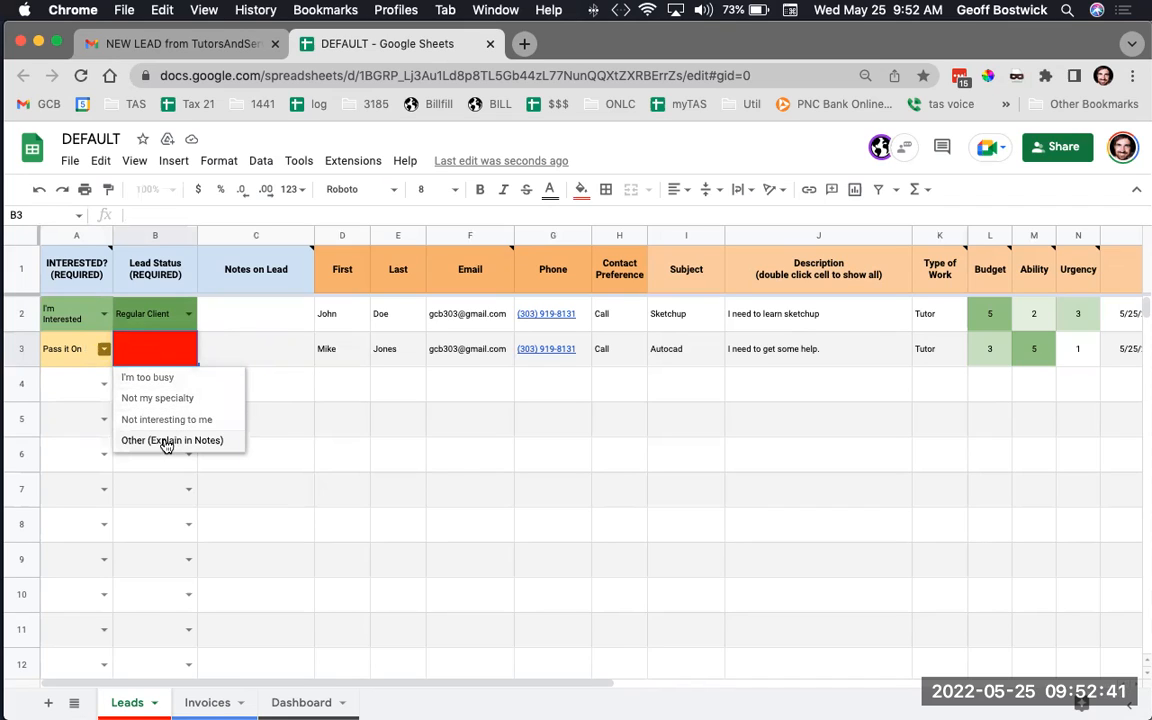
pyautogui.press('Return')
pyautogui.click(232, 344)
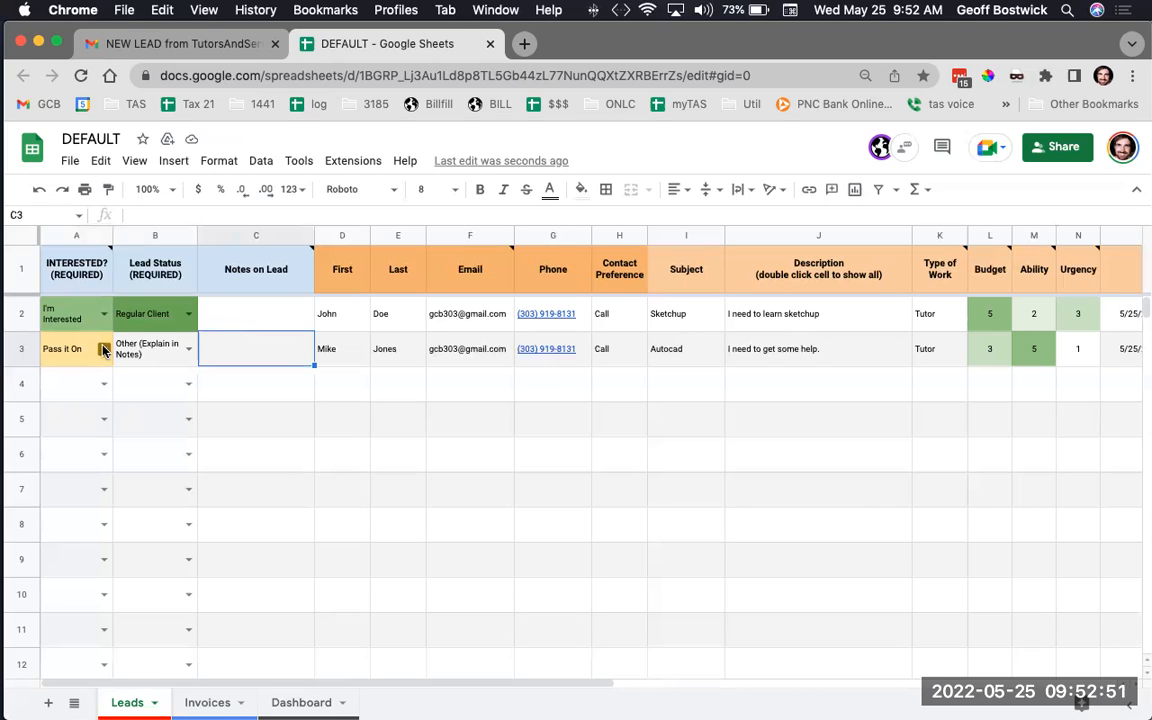
pyautogui.click(103, 349)
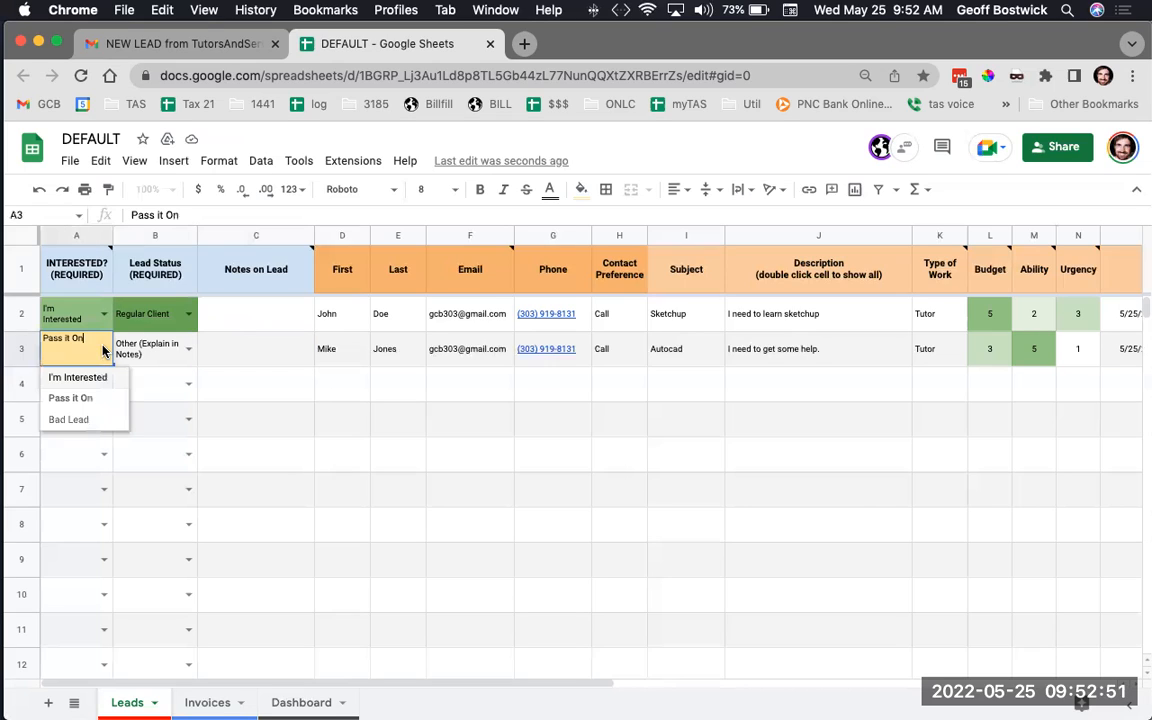
pyautogui.click(90, 419)
pyautogui.click(187, 349)
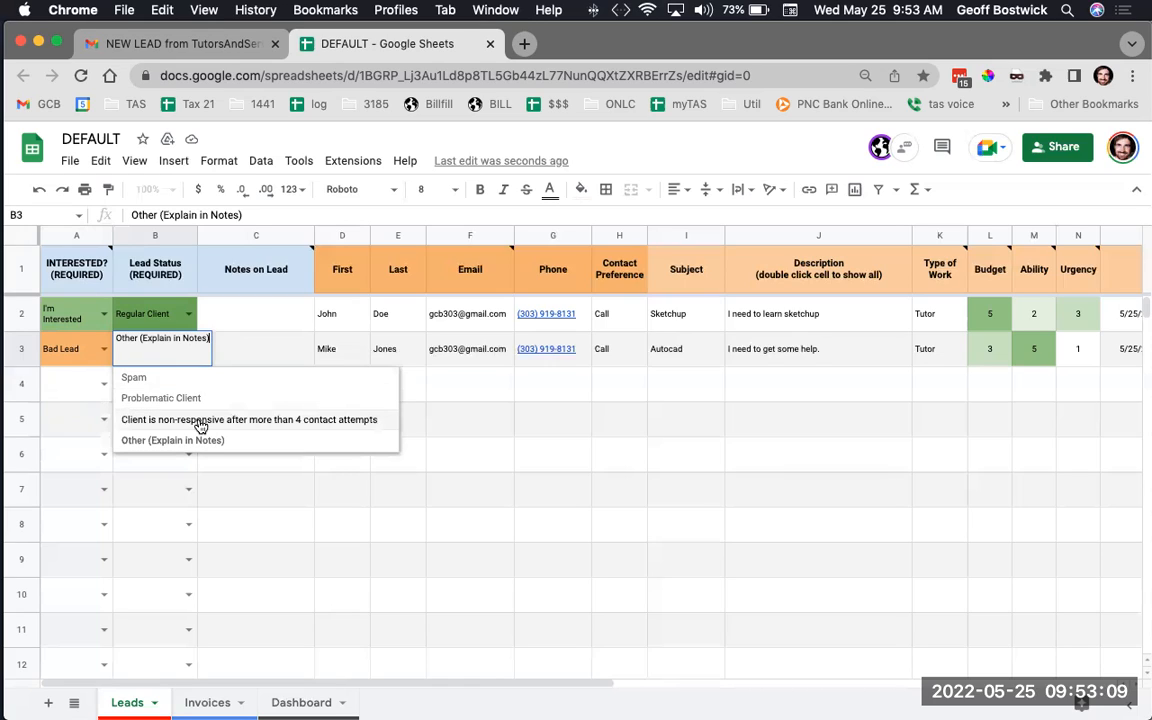
# Re-mark row 3 as Bad Lead with status 'Client is non-responsive after more than 4 contact attempts'
pyautogui.click(103, 348)
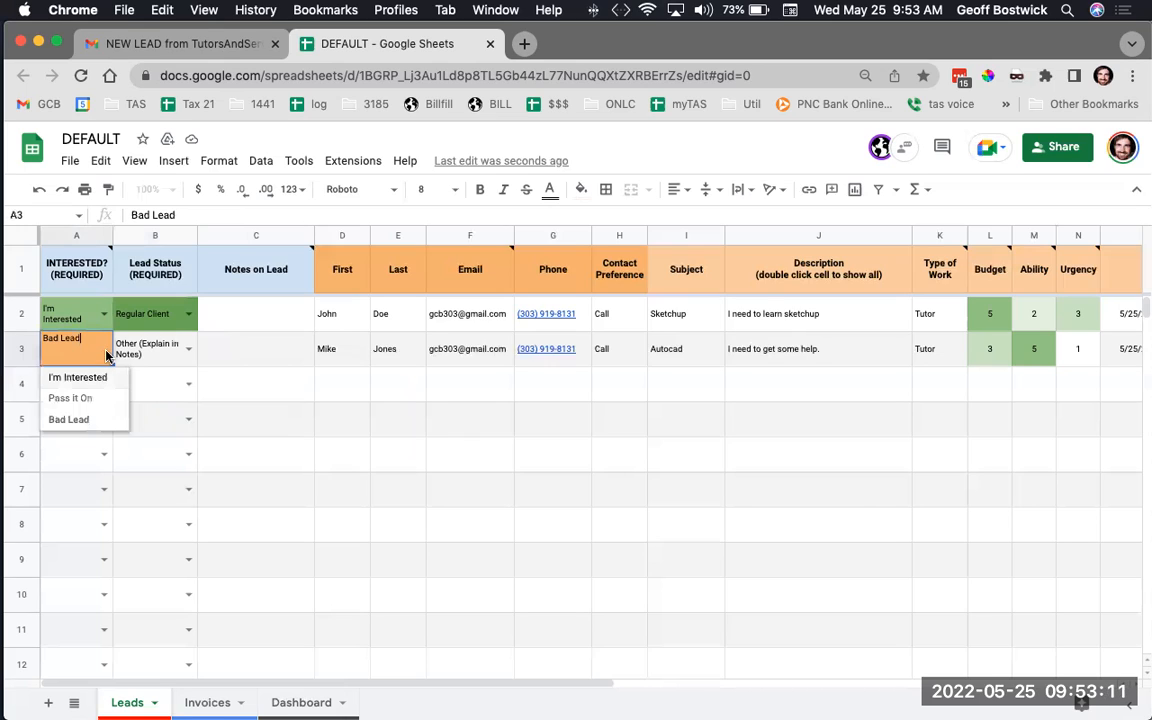
pyautogui.click(98, 378)
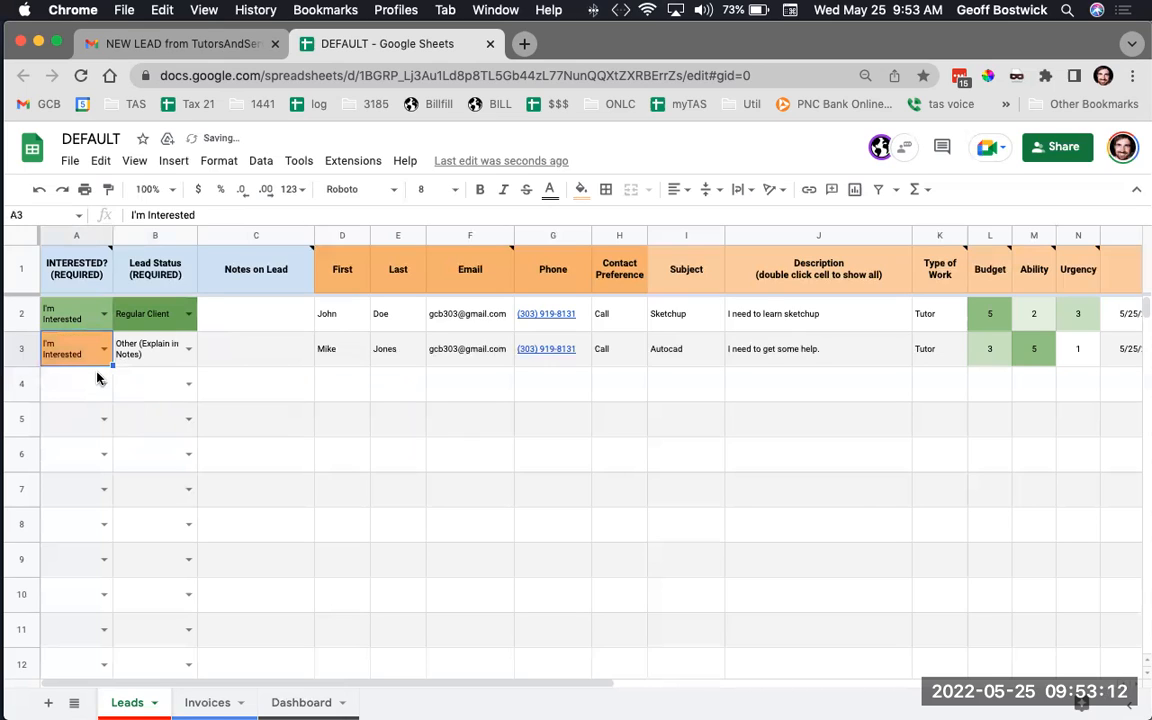
pyautogui.click(187, 350)
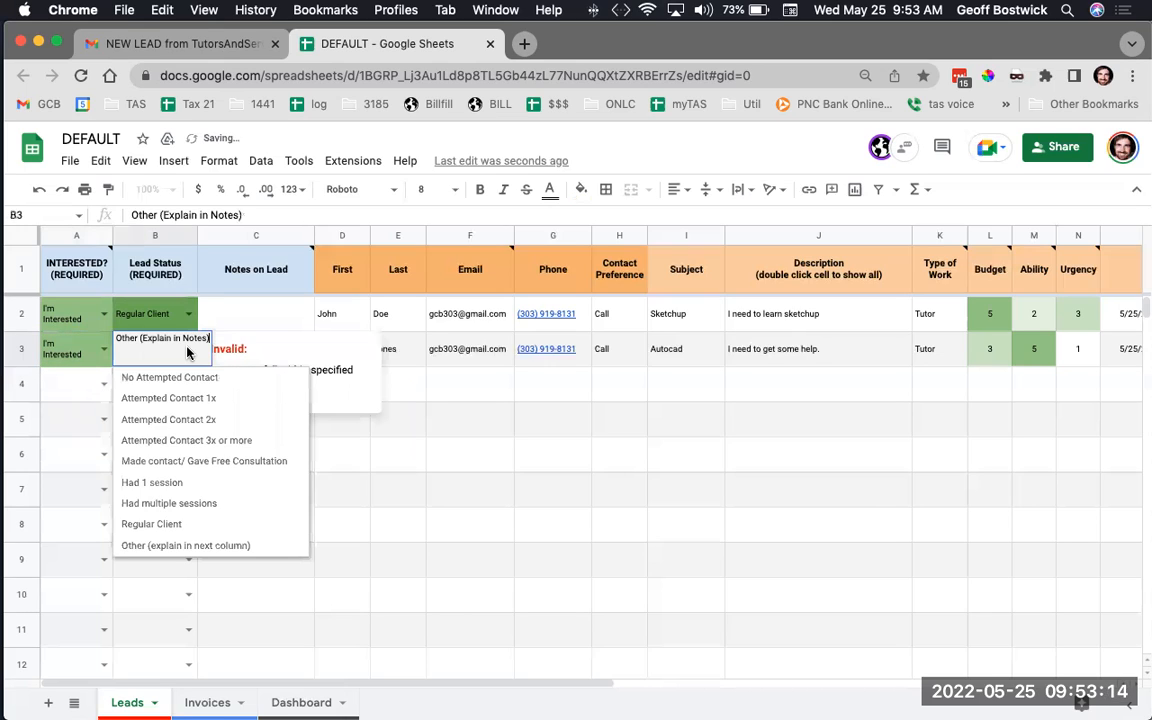
pyautogui.click(88, 352)
pyautogui.click(88, 352)
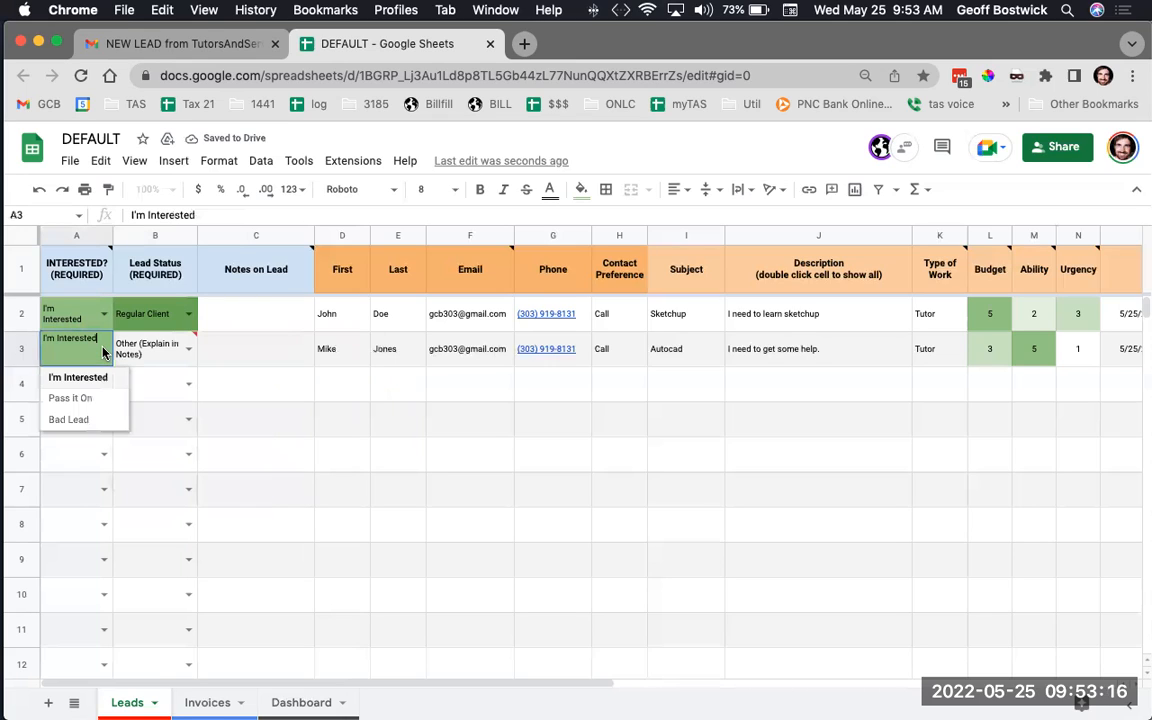
pyautogui.click(96, 419)
pyautogui.click(188, 350)
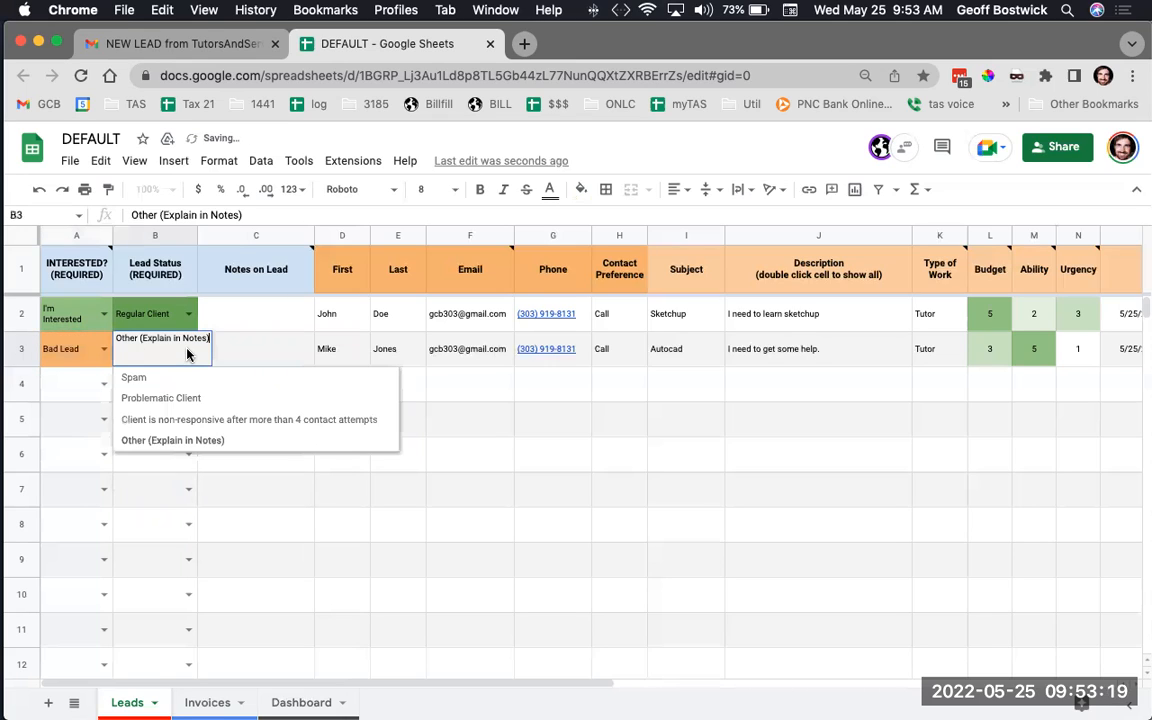
pyautogui.click(204, 420)
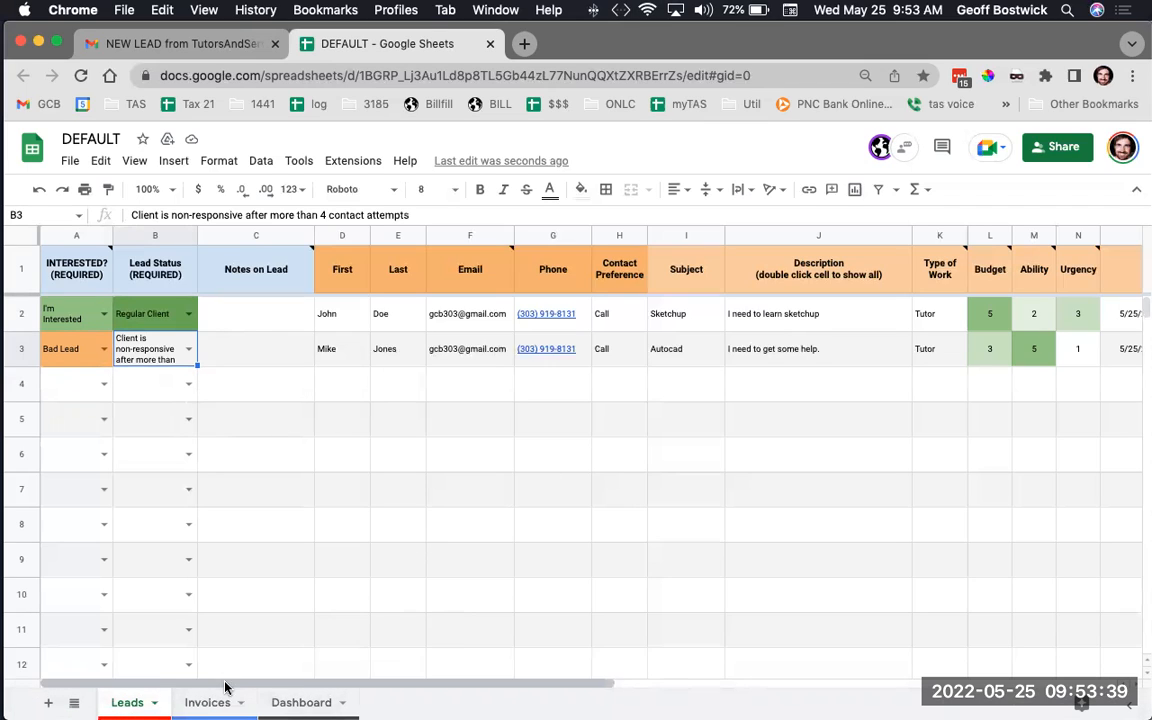
# Scroll across the Leads sheet, attempt to edit protected cell R2, and dismiss the warning
pyautogui.hscroll(5, 360, 488)
pyautogui.hscroll(-3, 360, 488)
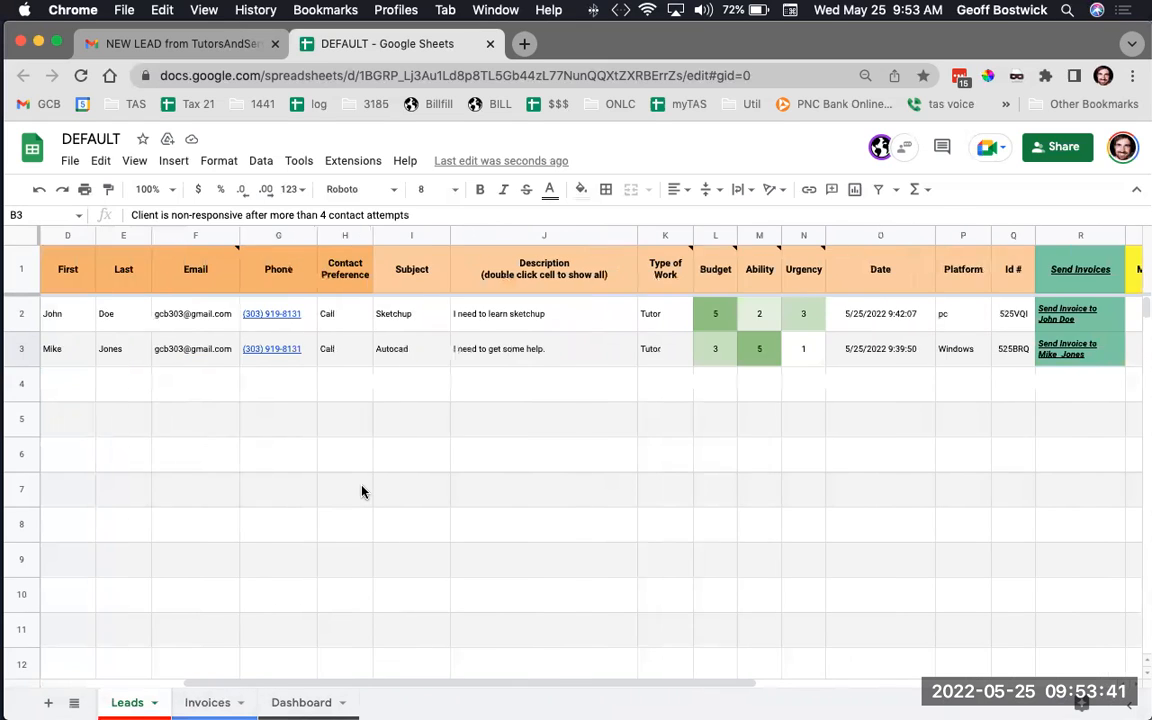
pyautogui.hscroll(3, 641, 309)
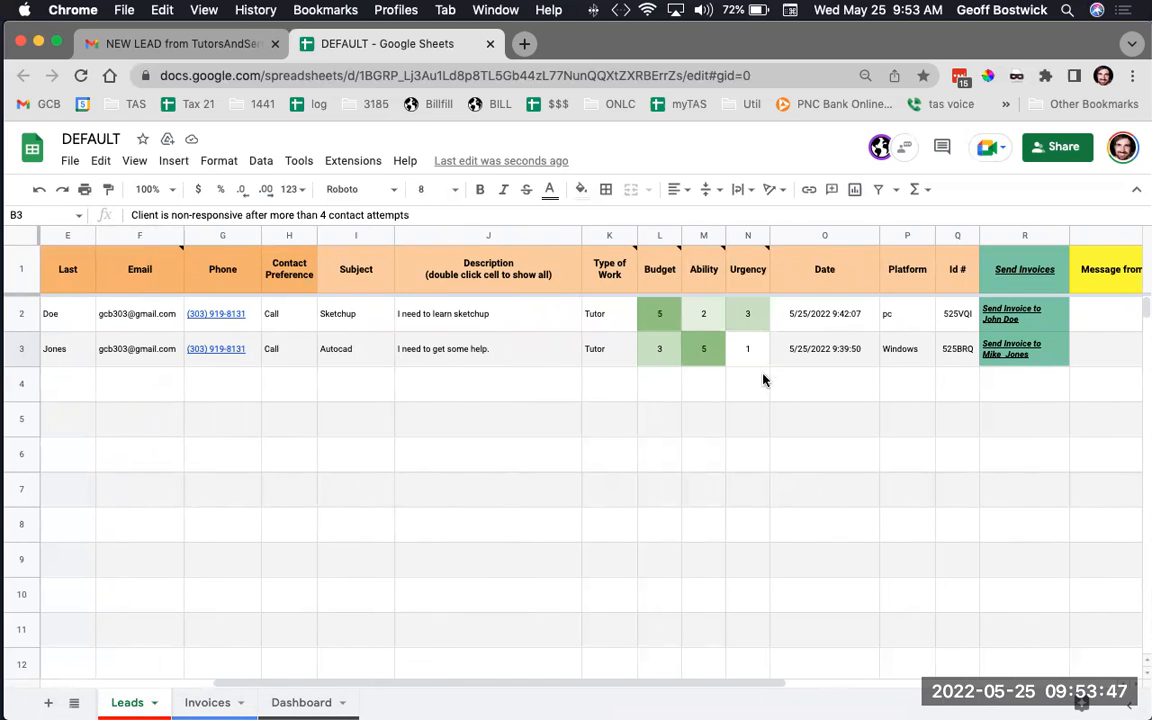
pyautogui.hscroll(-5, 746, 347)
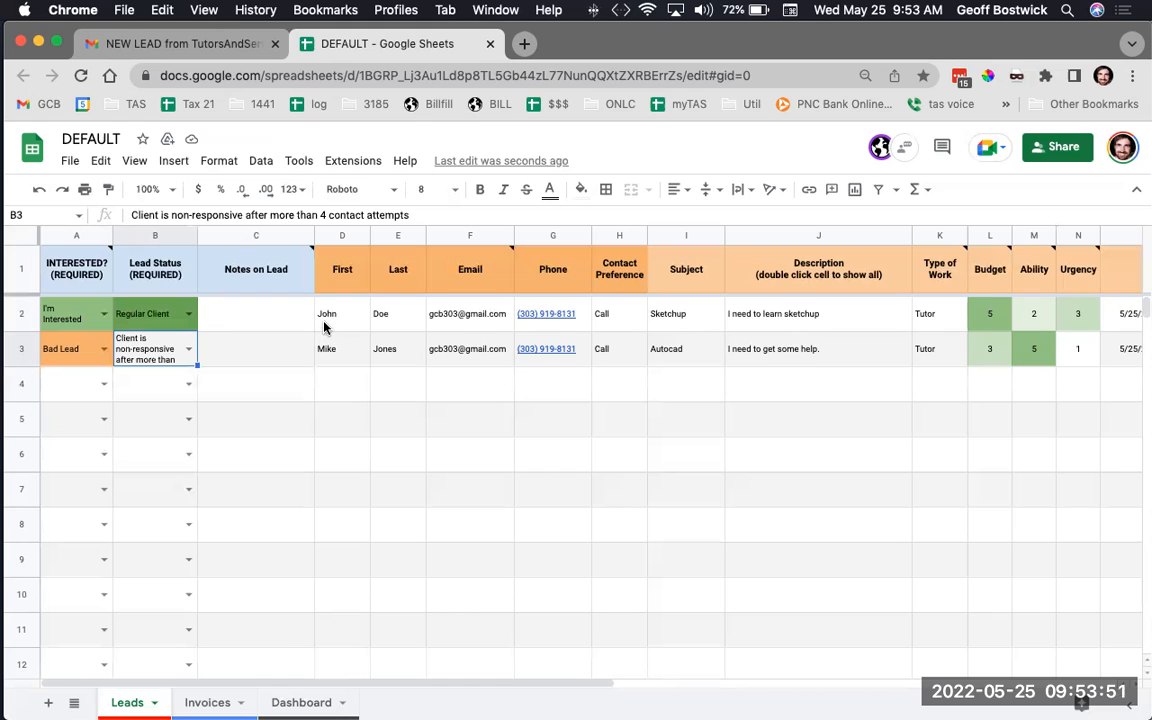
pyautogui.hscroll(6, 323, 326)
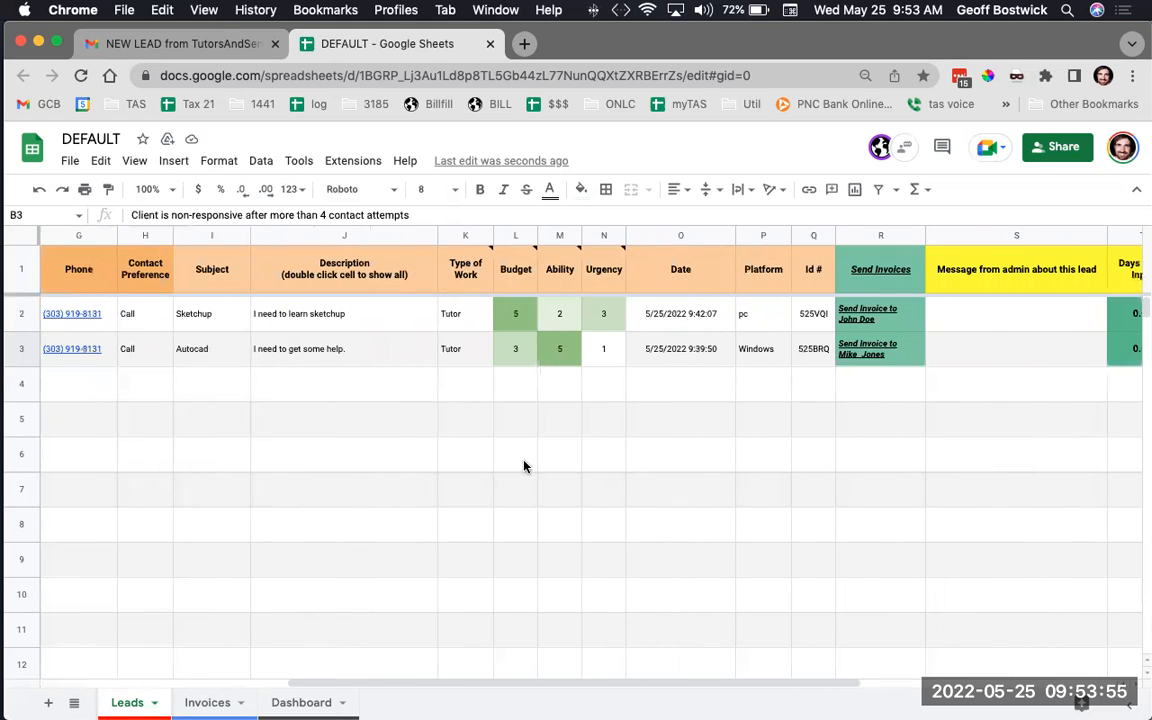
pyautogui.hscroll(2, 790, 315)
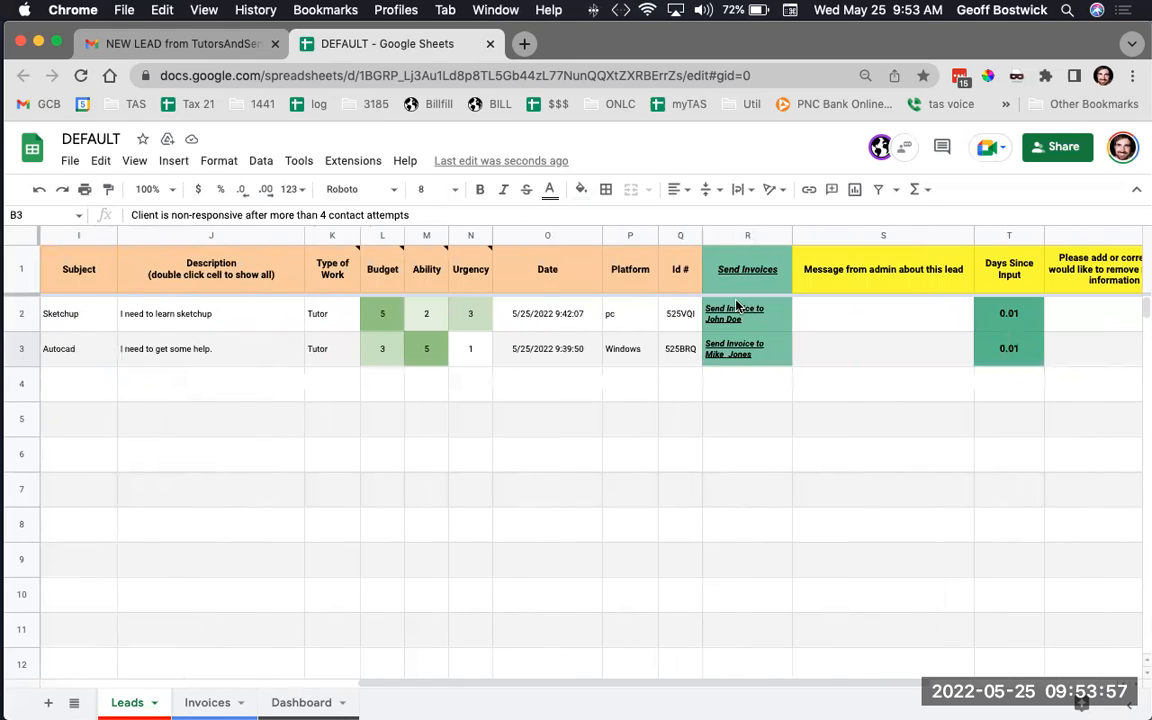
pyautogui.click(733, 313)
pyautogui.doubleClick(732, 309)
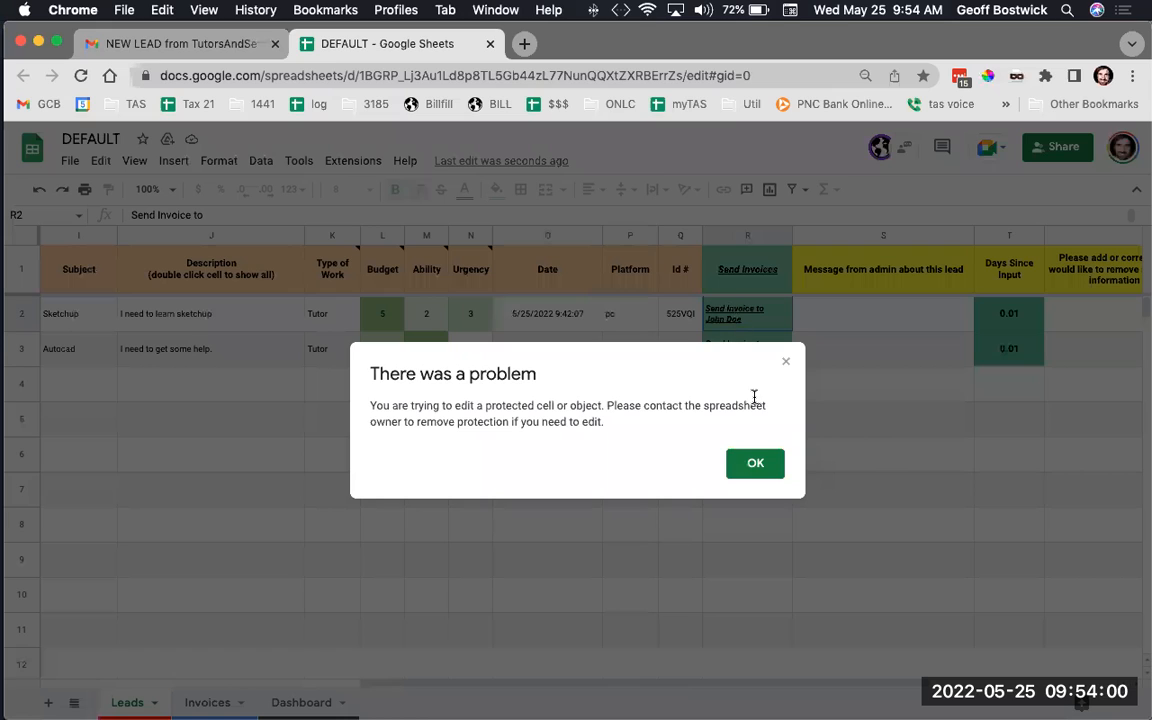
pyautogui.click(760, 474)
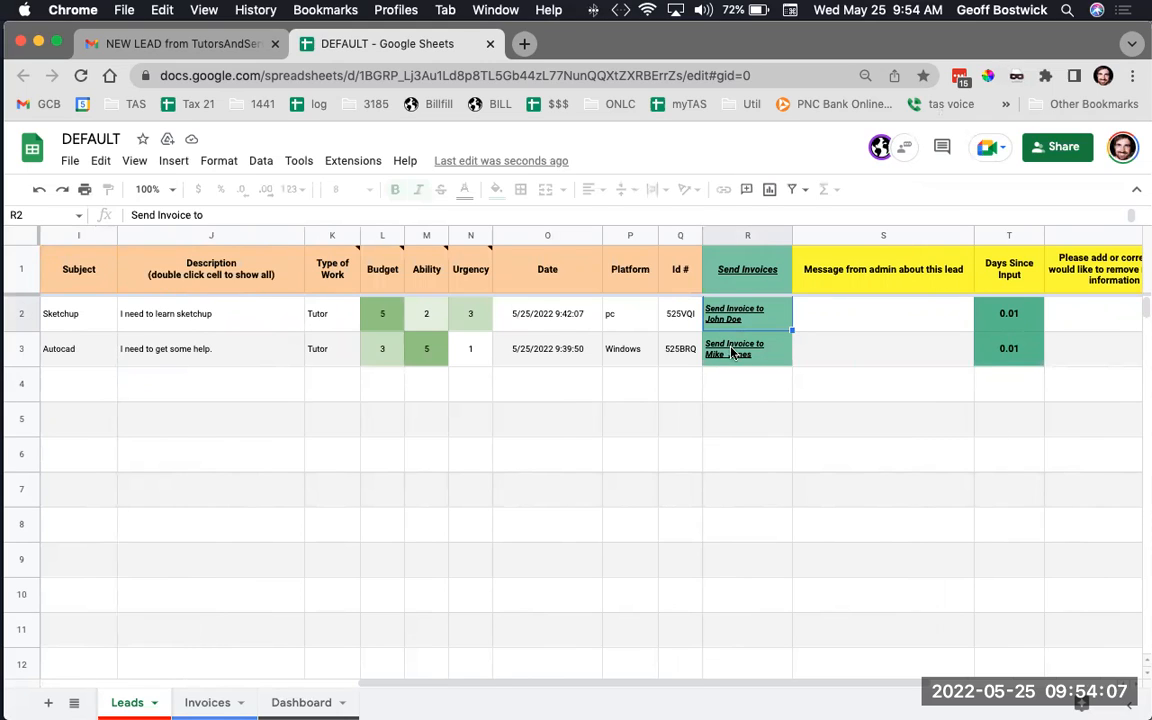
pyautogui.moveTo(733, 353)
# Switch to the Invoices sheet and scroll across its payment, rating and feedback columns
pyautogui.click(196, 703)
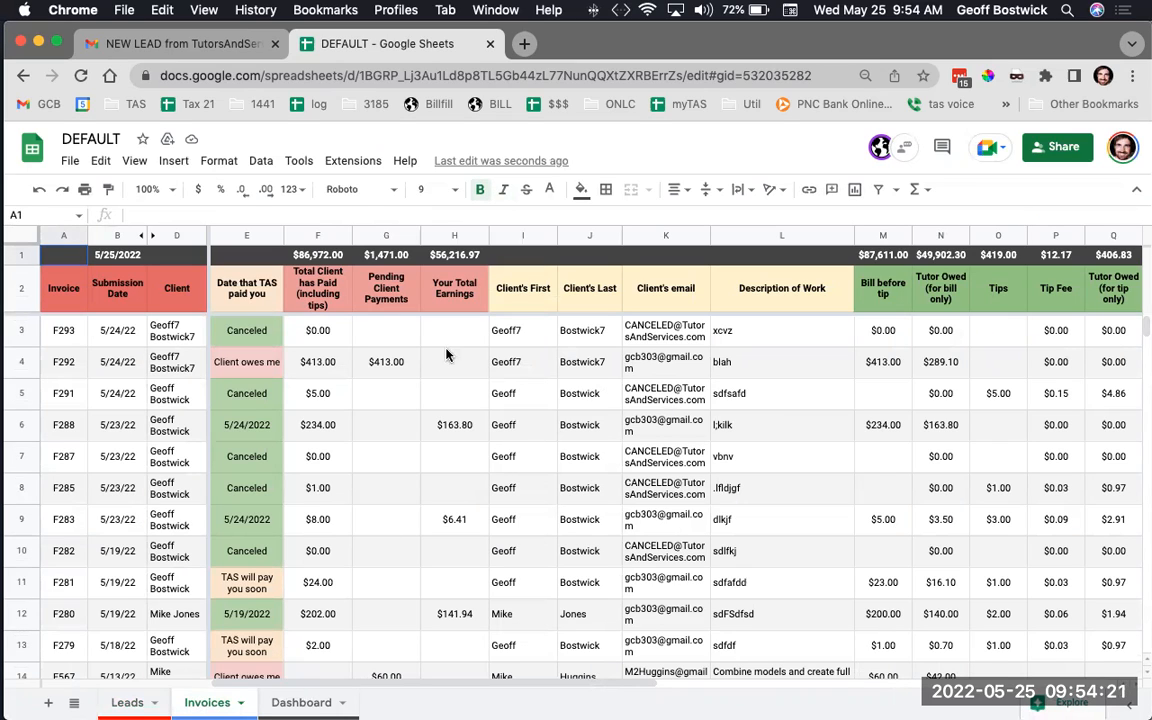
pyautogui.hscroll(5, 447, 355)
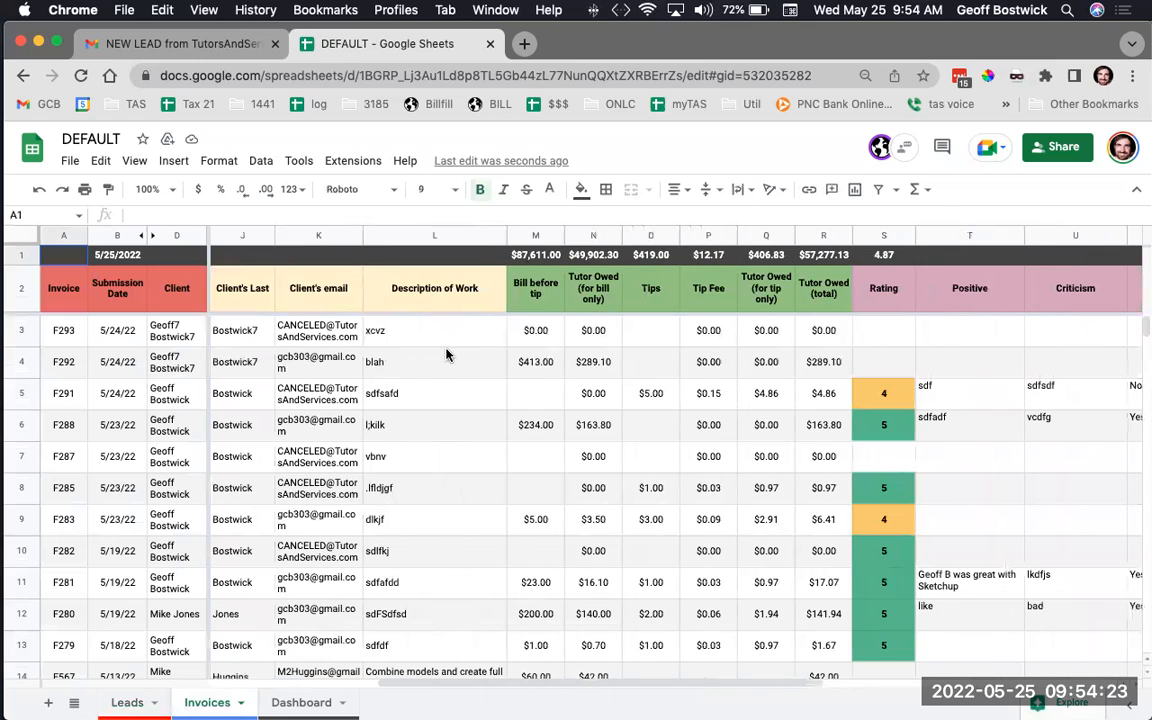
pyautogui.hscroll(-5, 447, 355)
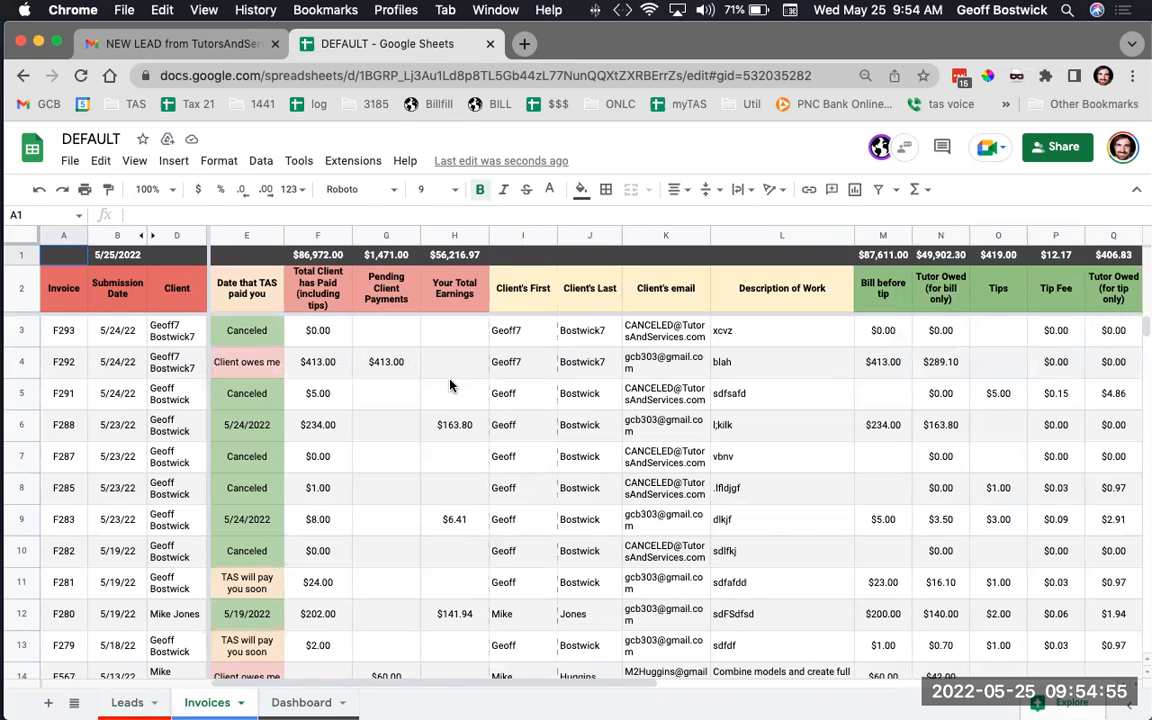
pyautogui.hscroll(5, 450, 385)
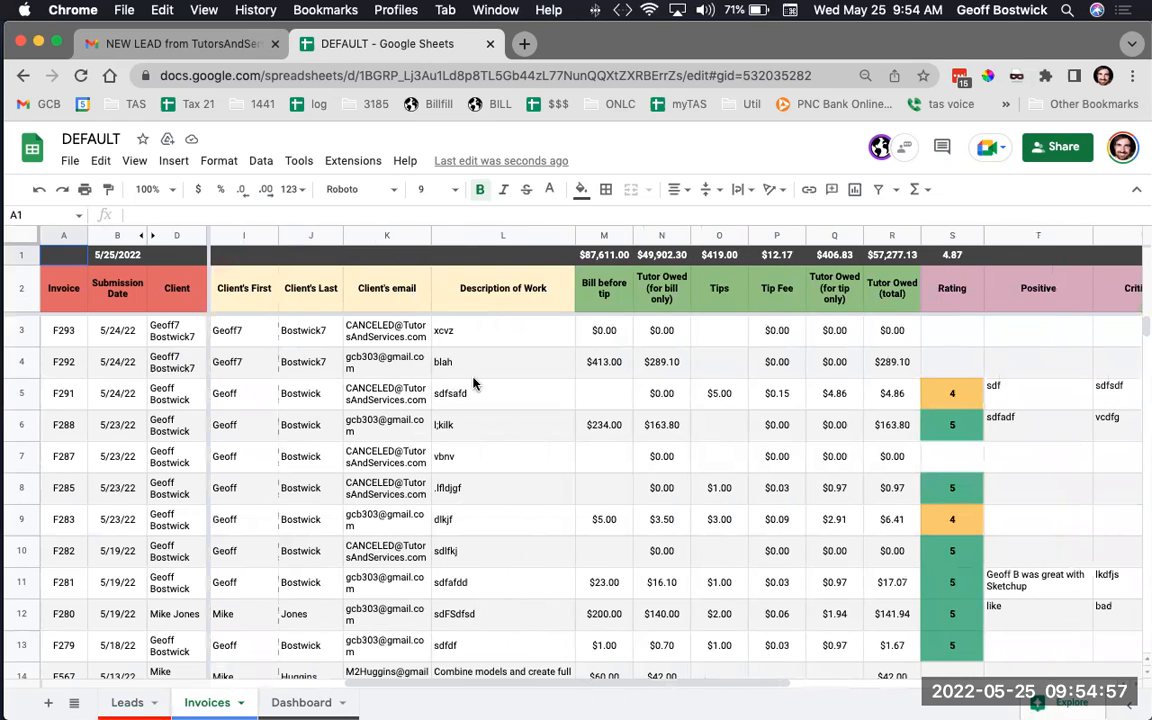
pyautogui.hscroll(5, 556, 470)
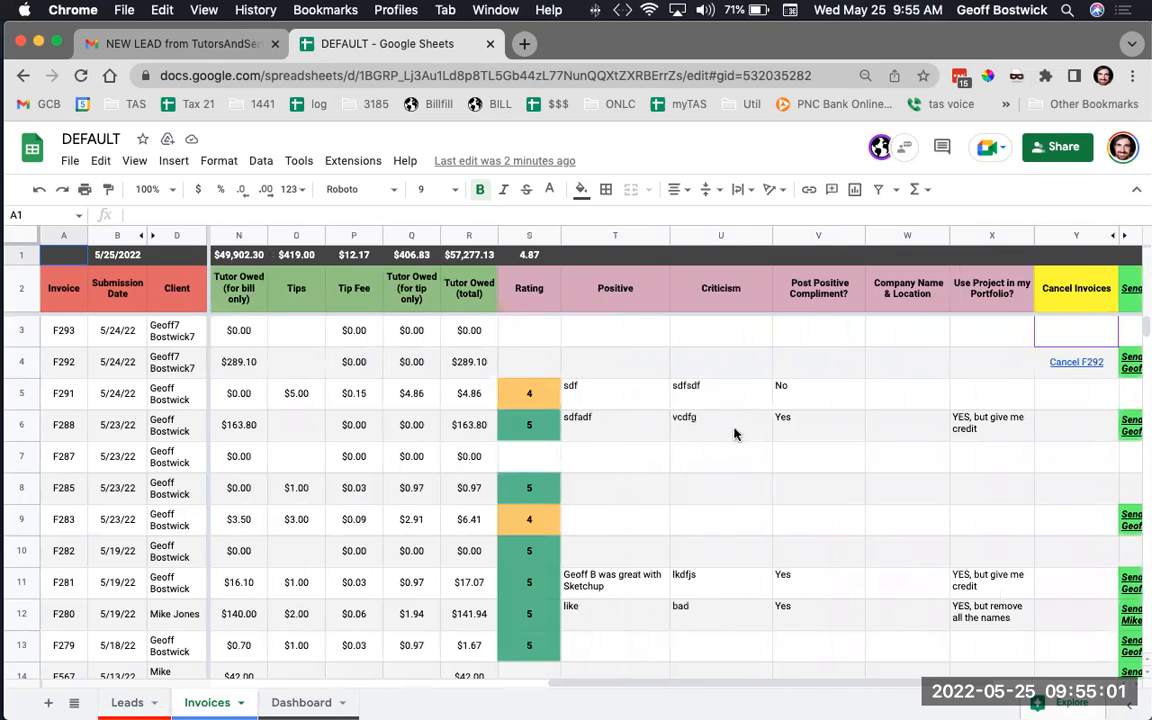
# Open invoice F292's 'Send a new Invoice' Jotform link from cell AC4 in a new tab
pyautogui.hscroll(2, 769, 363)
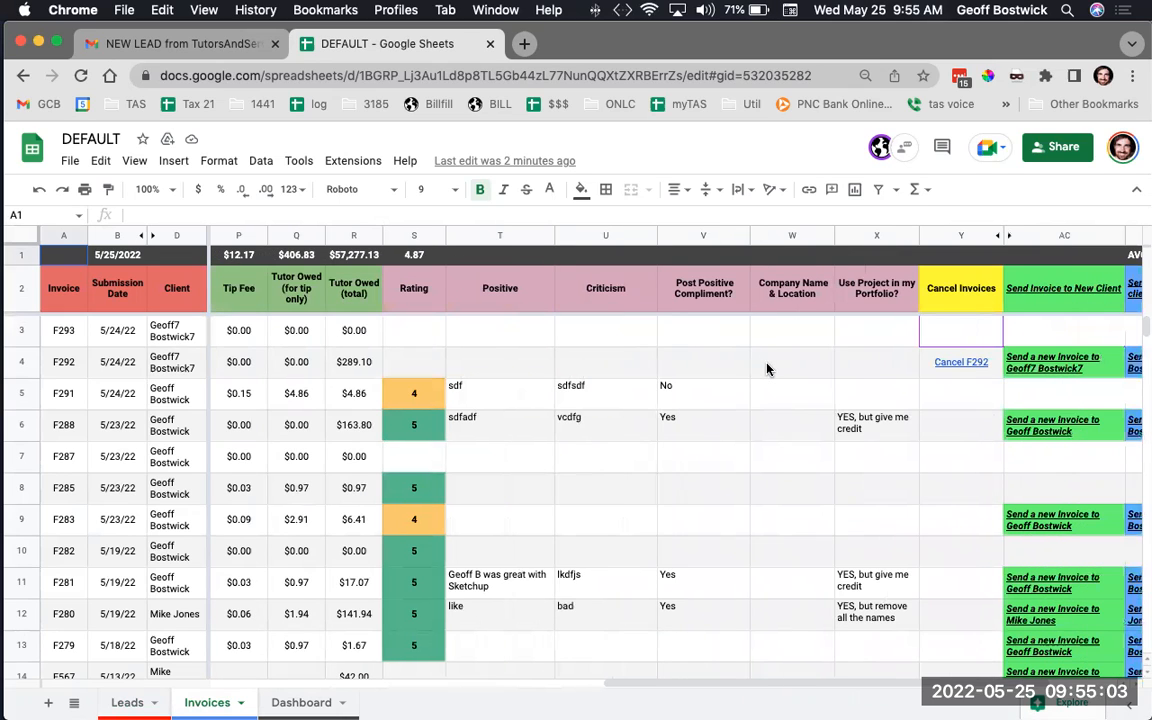
pyautogui.hscroll(2, 762, 355)
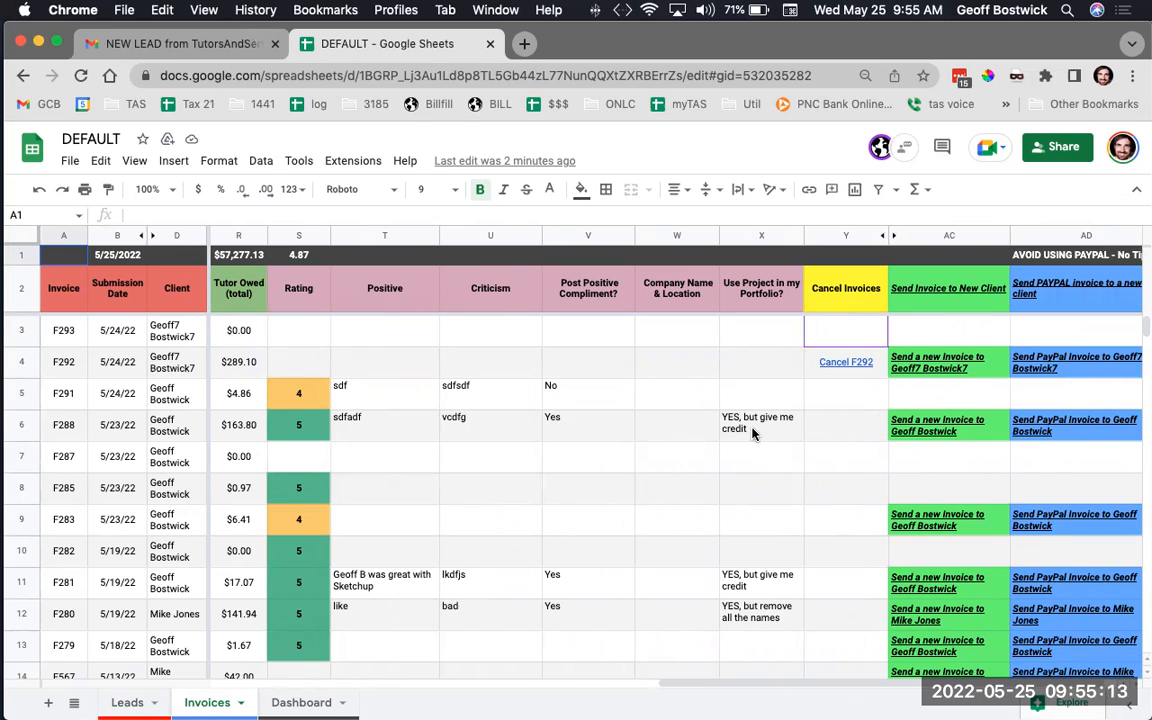
pyautogui.hscroll(1, 740, 387)
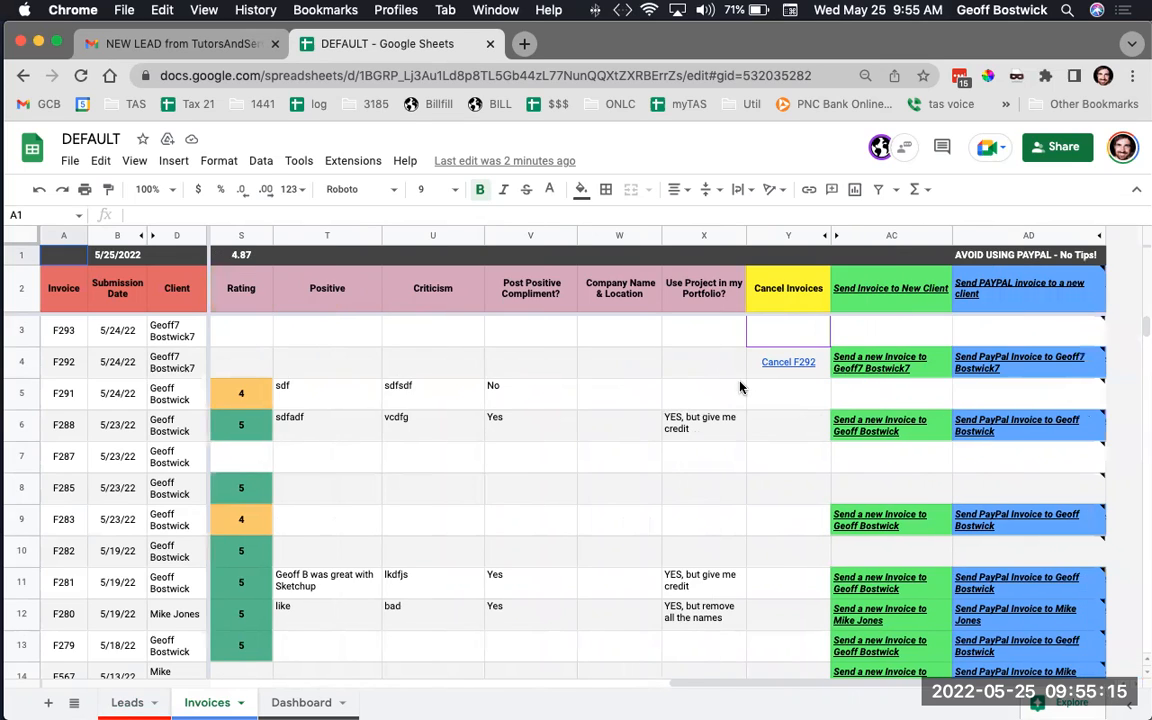
pyautogui.moveTo(786, 366)
pyautogui.click(149, 702)
pyautogui.click(197, 704)
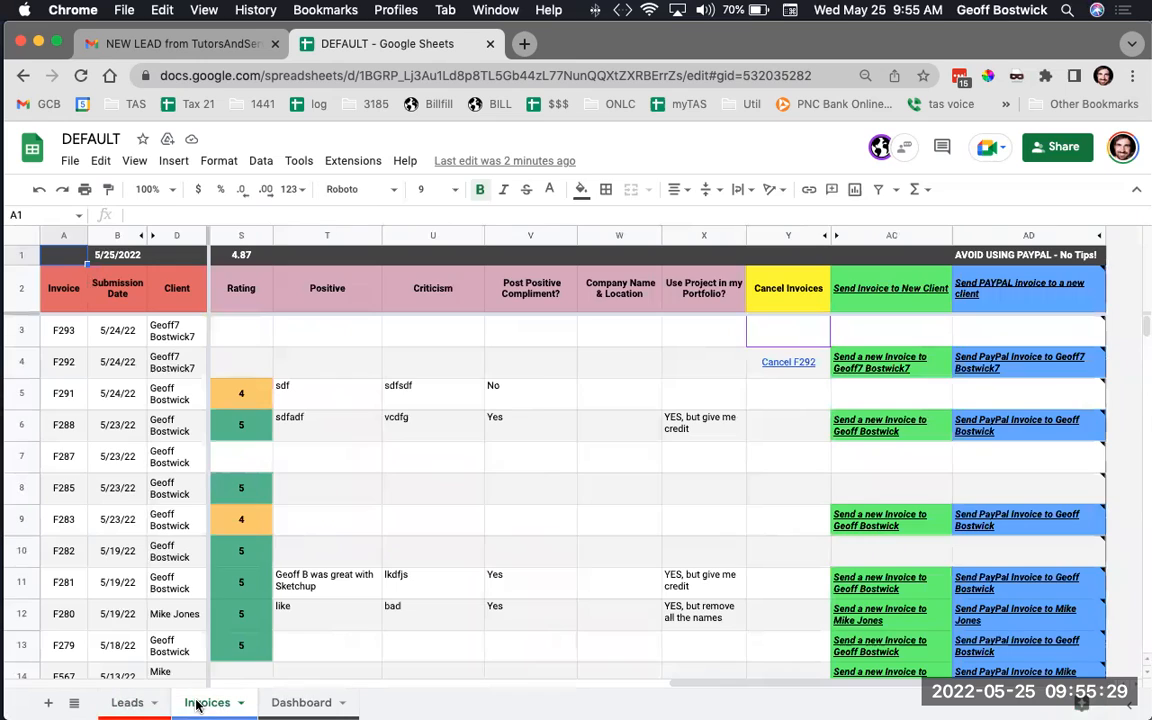
pyautogui.click(880, 364)
pyautogui.click(900, 397)
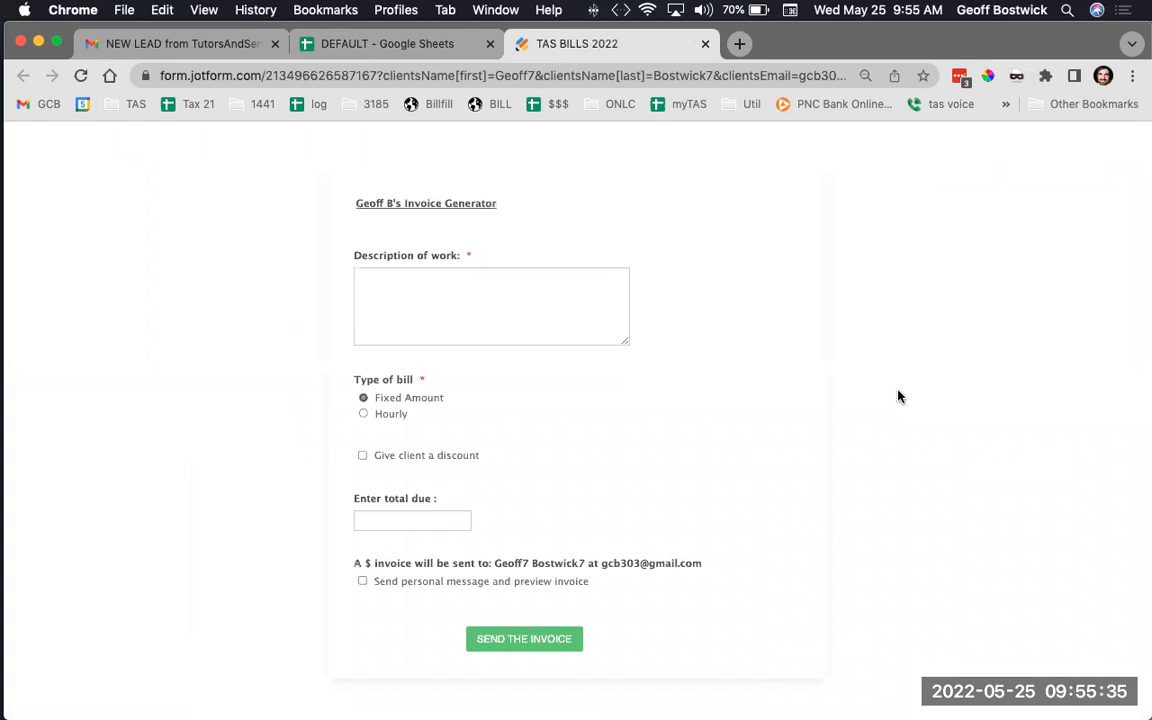
# Enter the work description 'sdlkfjslk' and a total amount due of 333
pyautogui.scroll(-1, 706, 278)
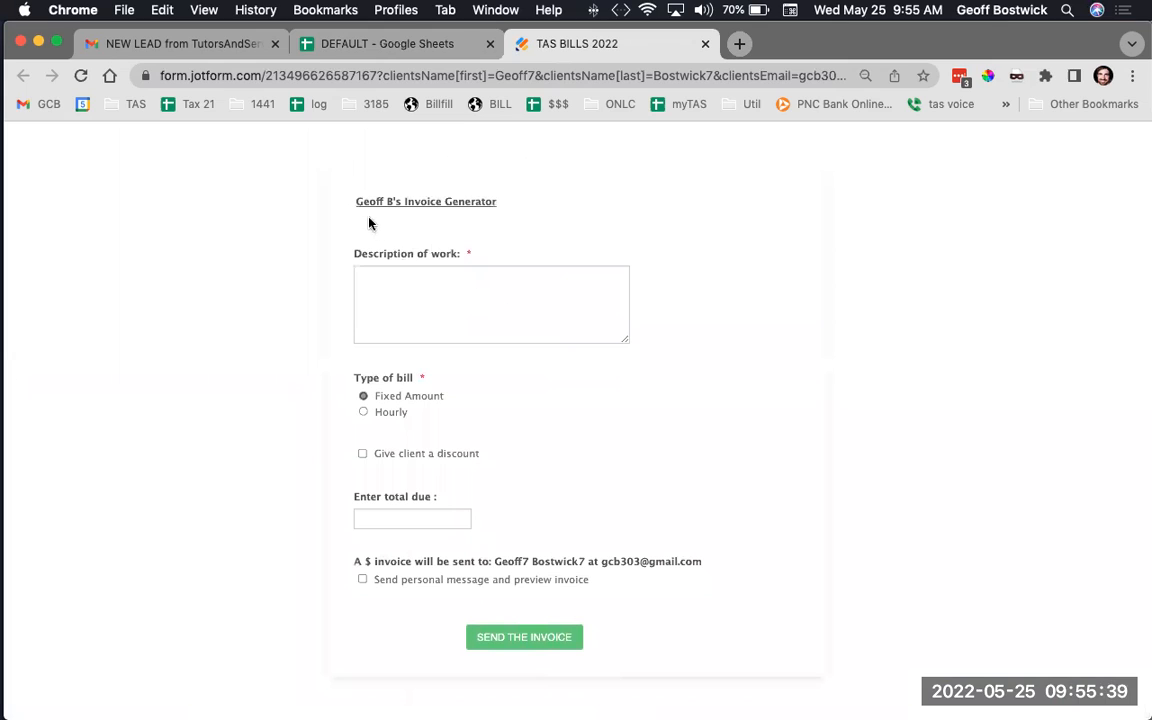
pyautogui.click(385, 292)
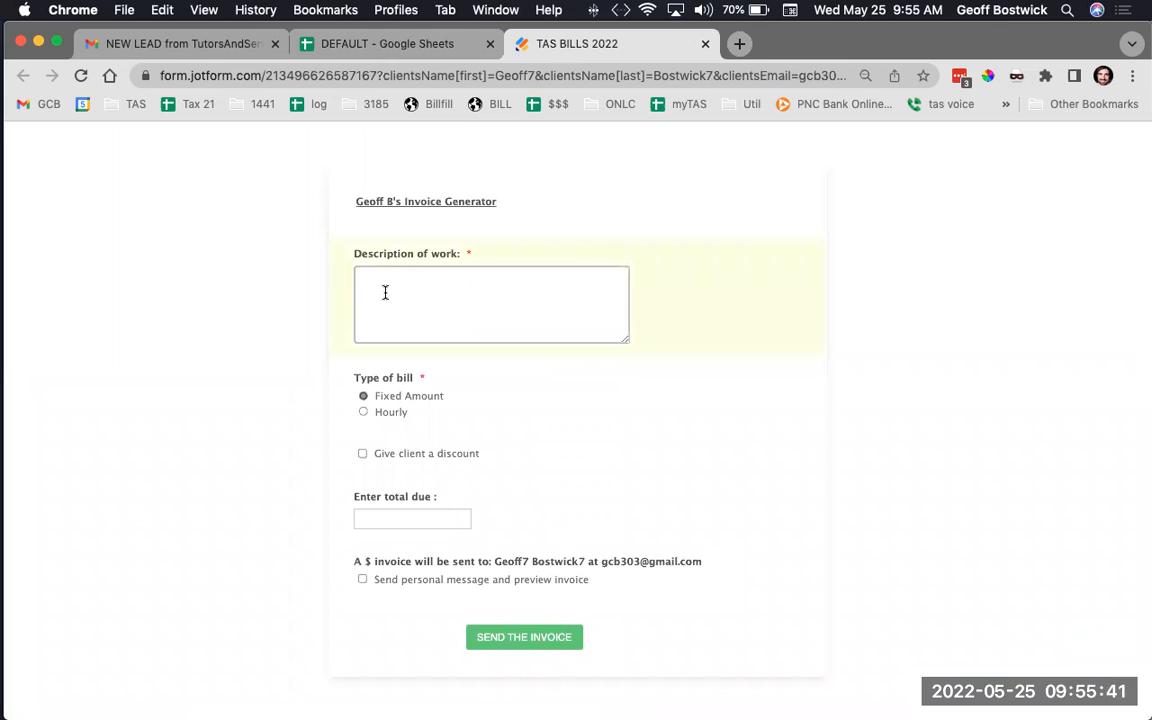
pyautogui.write('sdlkfjslk')
pyautogui.click(370, 516)
pyautogui.write('333')
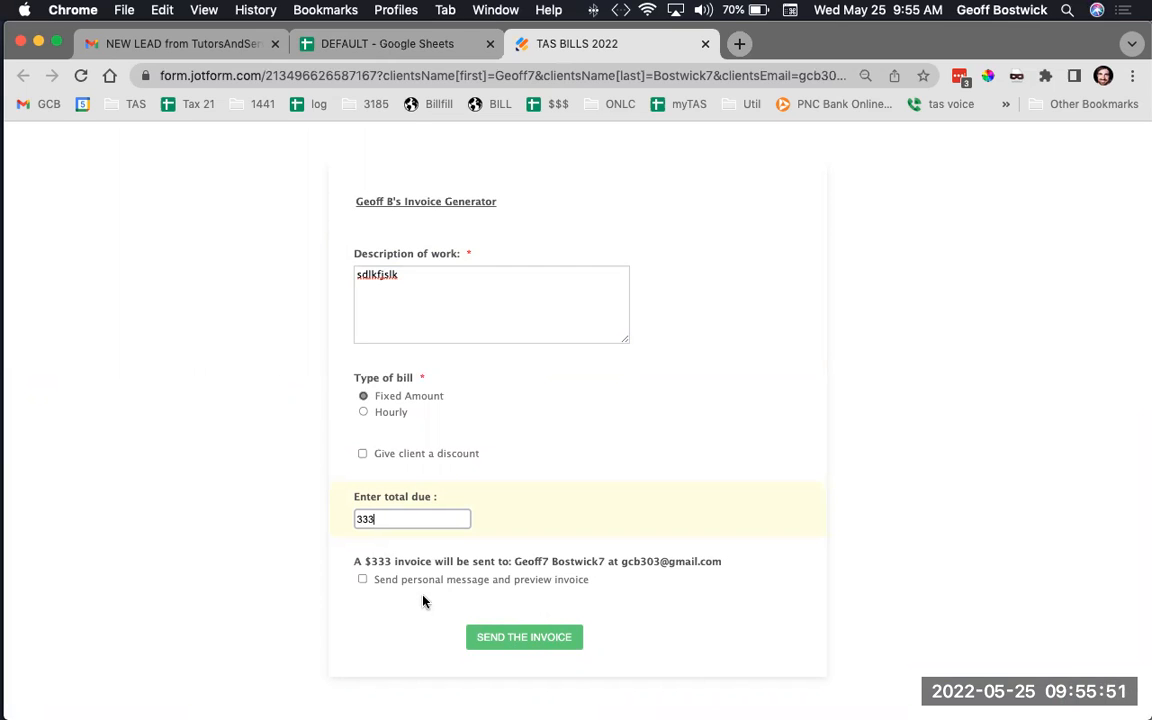
# Switch the bill to Hourly with 3 hours and 23 minutes, leaving the hourly rate blank
pyautogui.click(364, 412)
pyautogui.click(375, 517)
pyautogui.write('3')
pyautogui.click(375, 584)
pyautogui.write('23')
pyautogui.scroll(-2, 433, 573)
pyautogui.scroll(-2, 433, 573)
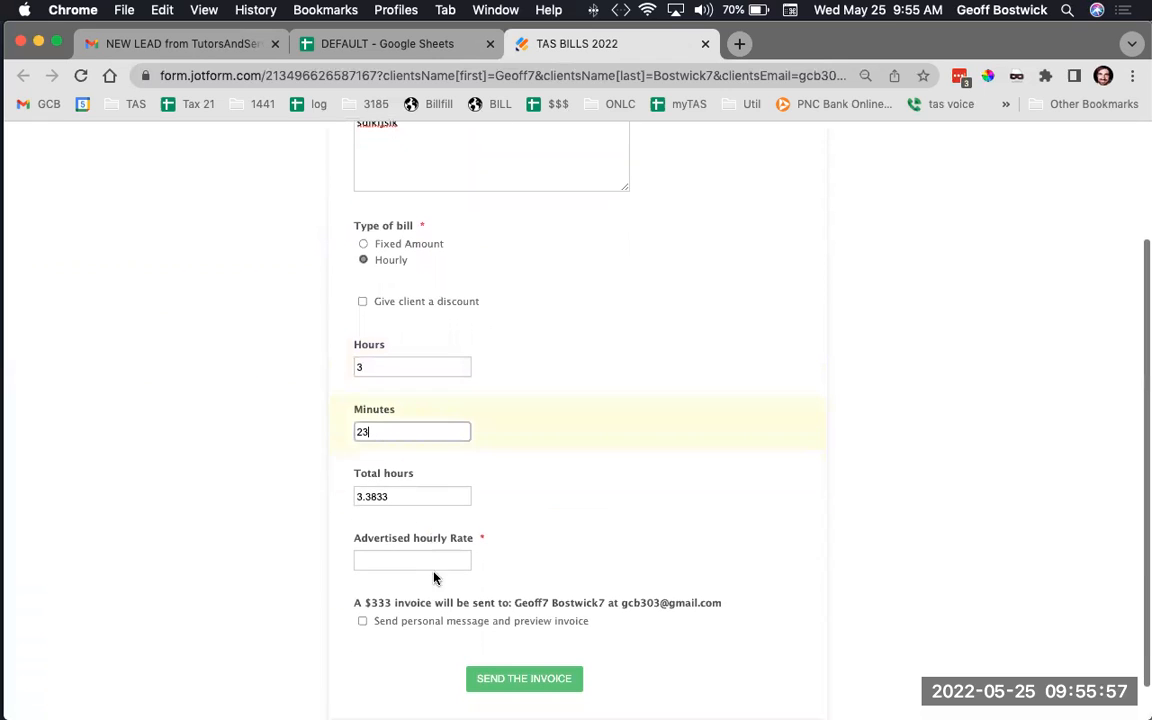
pyautogui.click(411, 560)
pyautogui.scroll(1, 513, 557)
pyautogui.scroll(3, 513, 557)
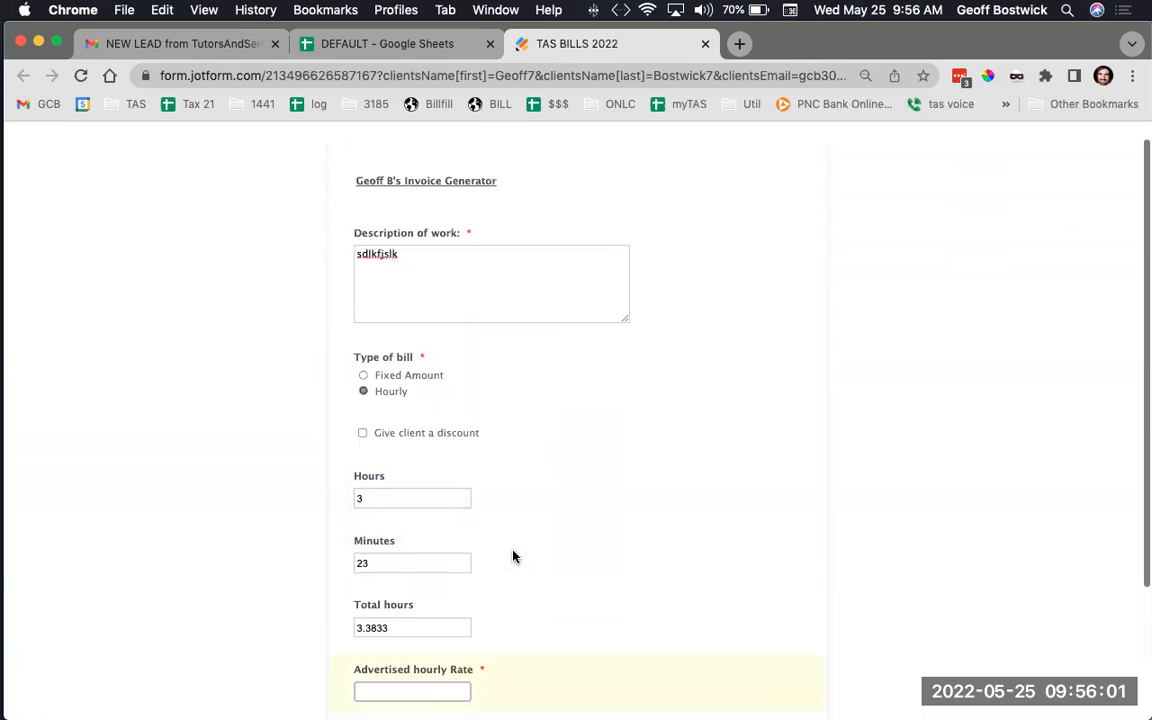
pyautogui.scroll(-3, 513, 557)
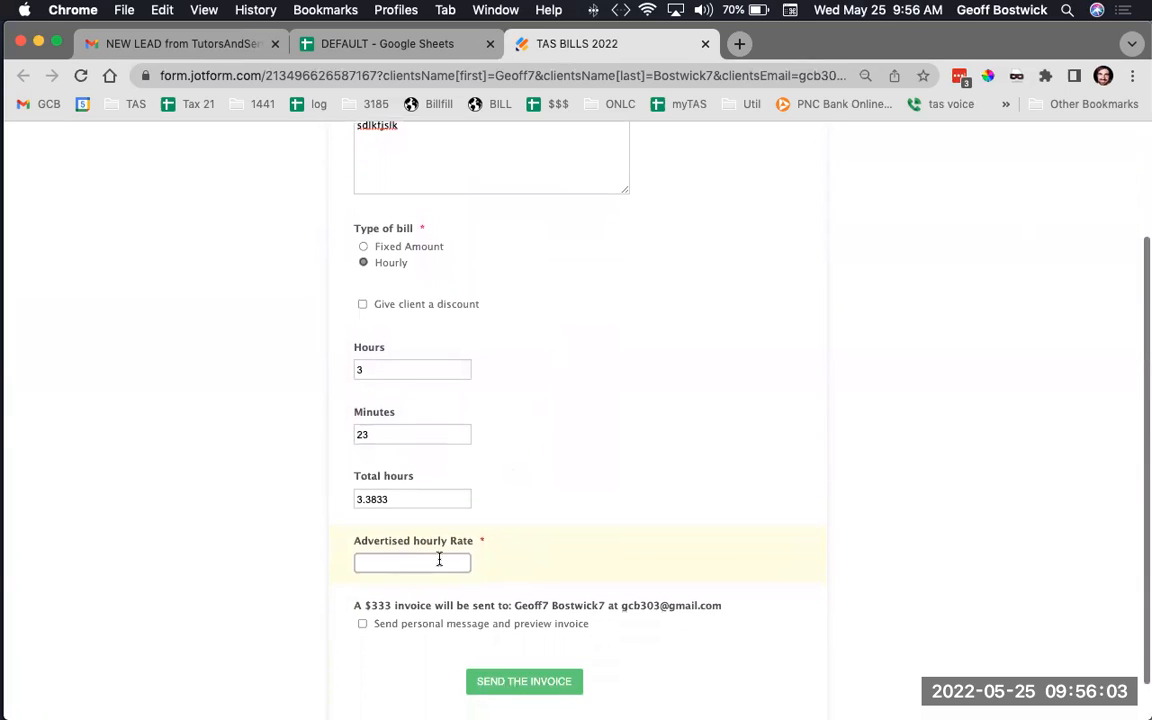
pyautogui.scroll(-1, 601, 470)
pyautogui.scroll(2, 601, 470)
pyautogui.scroll(-2, 540, 510)
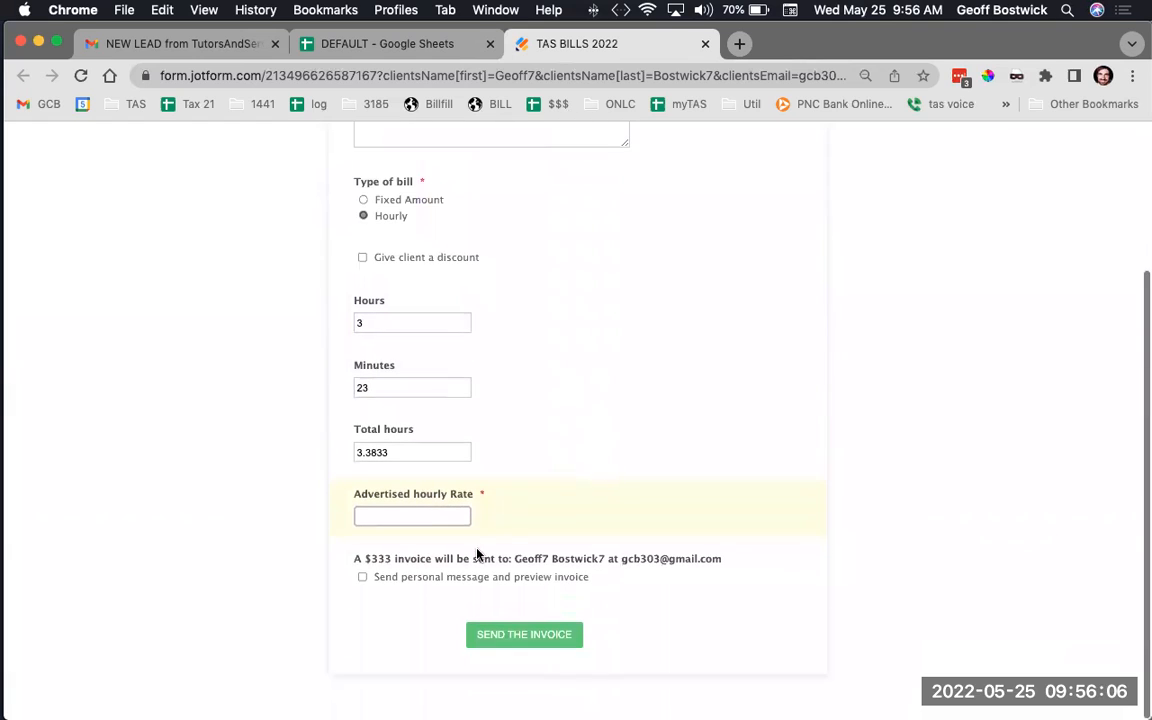
# Turn on the personal message and write 'fsdfsdf' to the client in the invoice preview
pyautogui.click(363, 584)
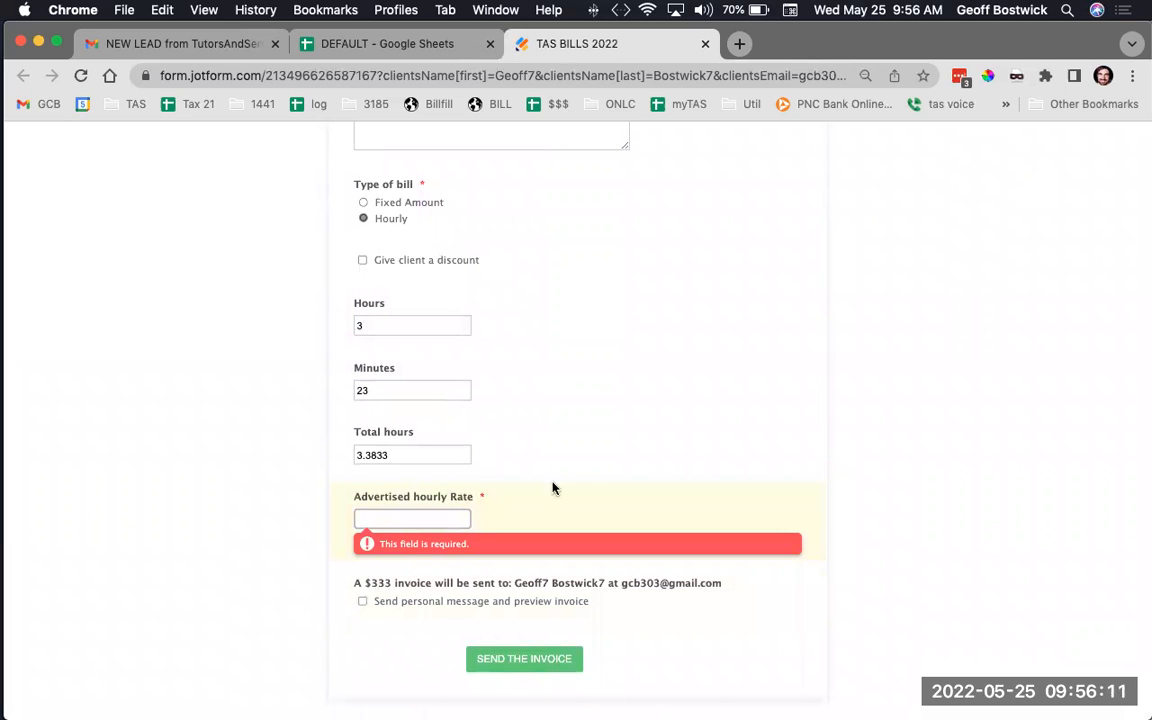
pyautogui.scroll(3, 581, 478)
pyautogui.scroll(-4, 581, 478)
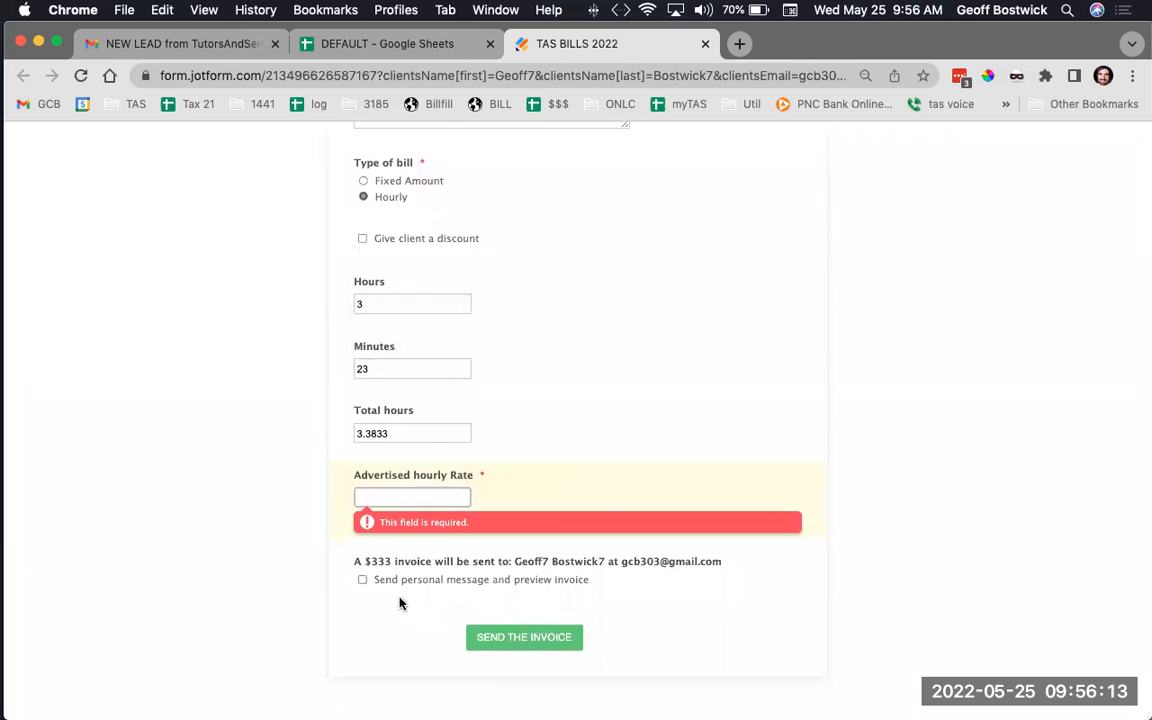
pyautogui.click(362, 579)
pyautogui.scroll(-10, 455, 573)
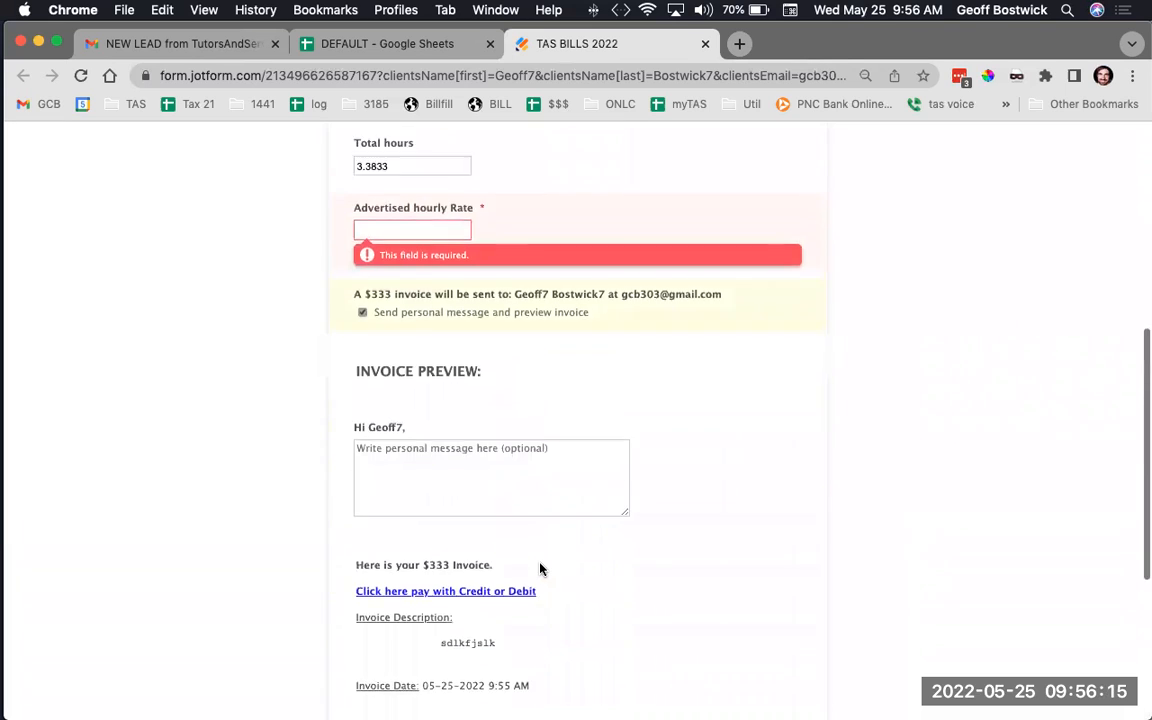
pyautogui.click(444, 189)
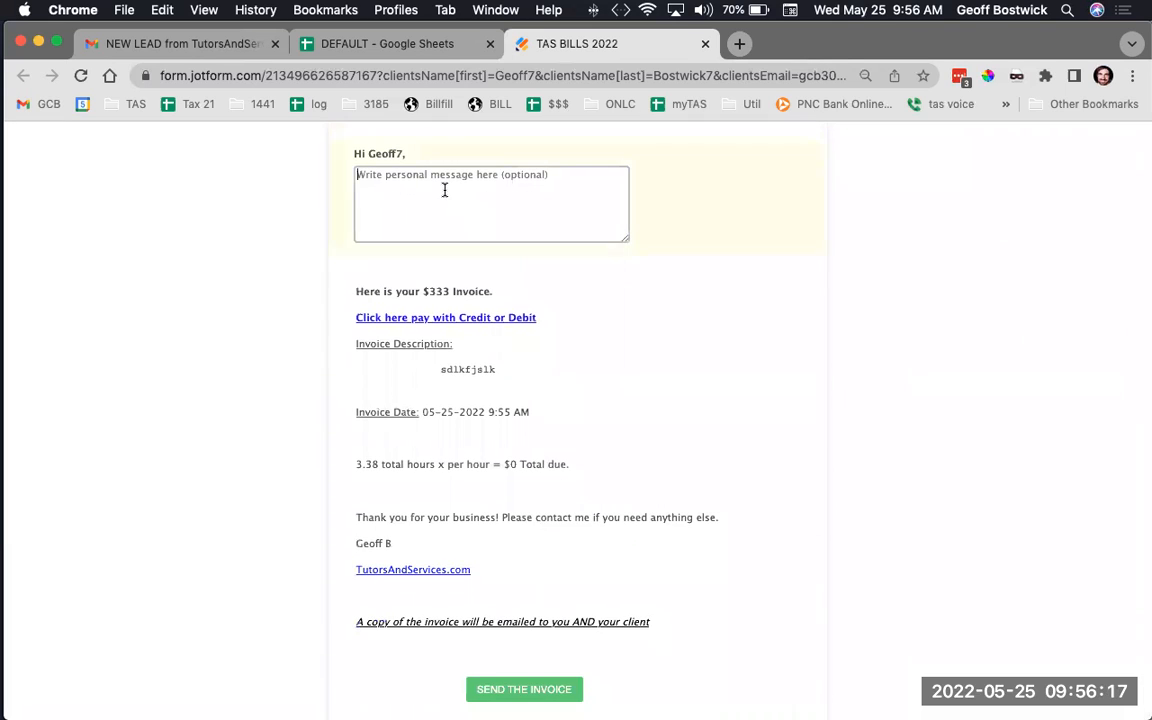
pyautogui.write('fsdfsdf')
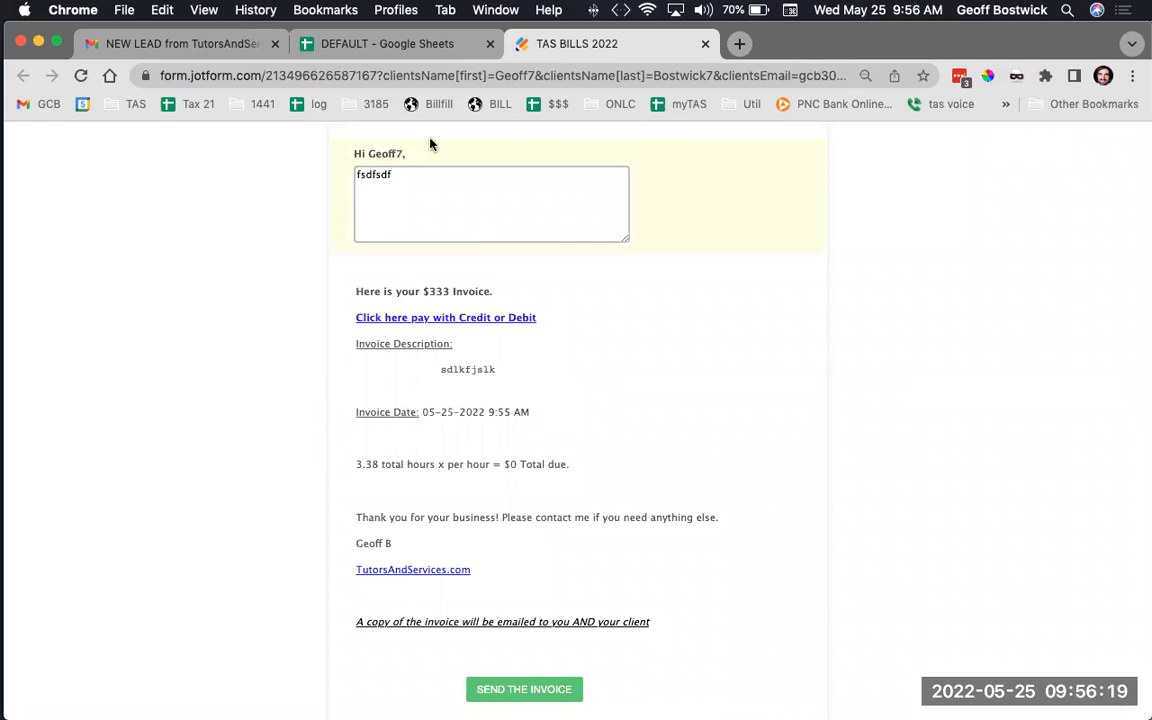
pyautogui.scroll(-1, 648, 335)
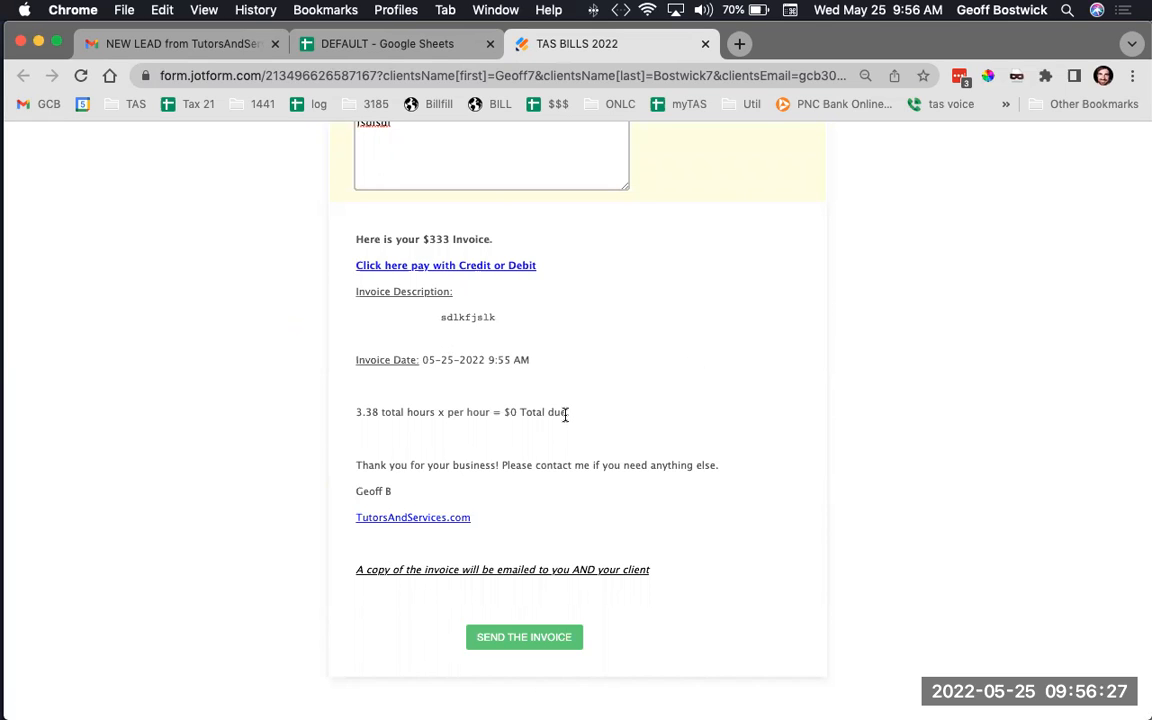
pyautogui.scroll(5, 565, 414)
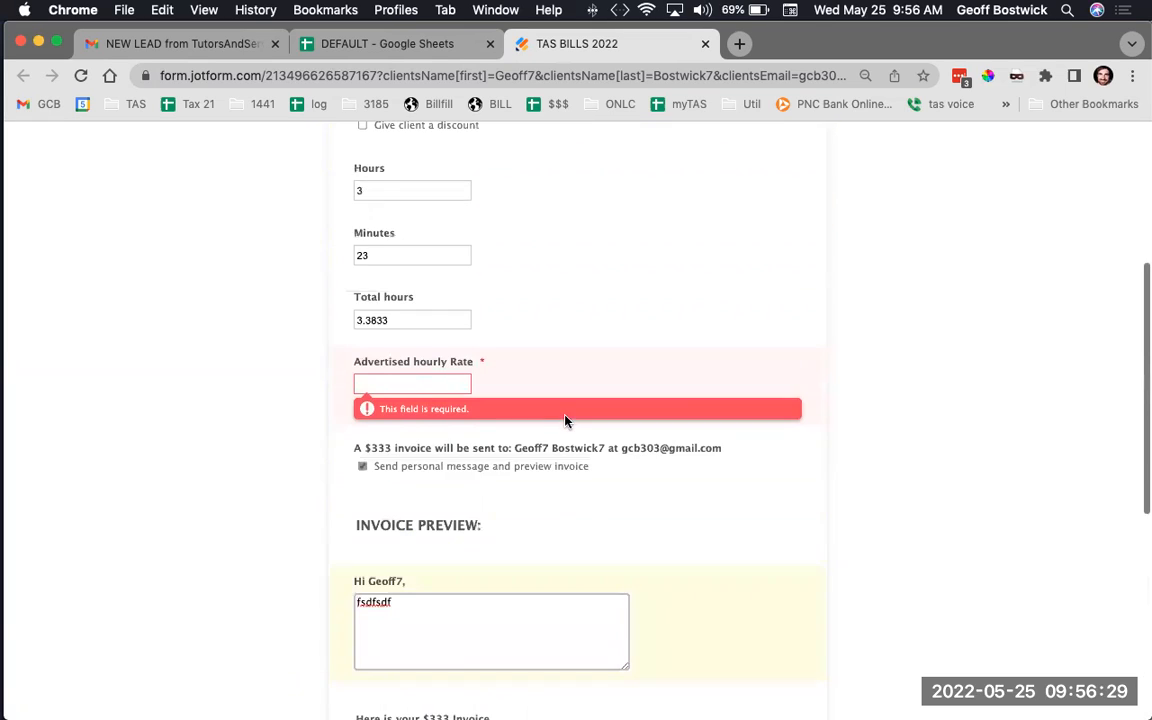
pyautogui.scroll(5, 565, 421)
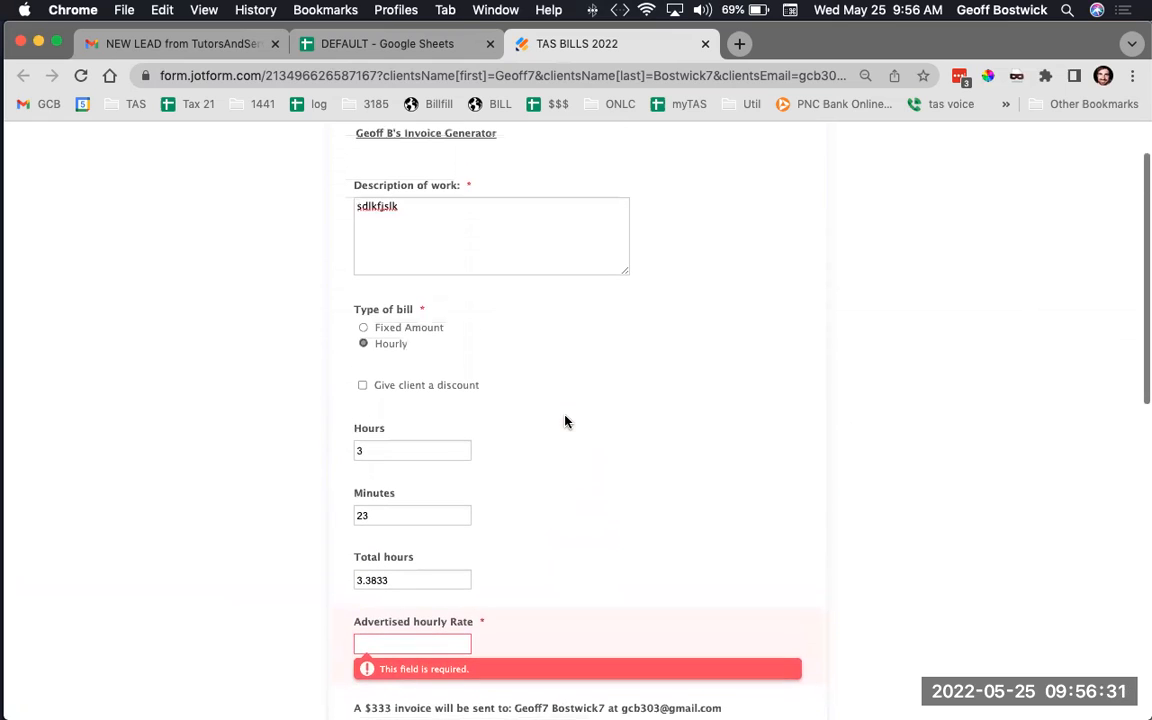
# Enable a client discount and switch to a Fixed Amount bill of 55 with 15 off
pyautogui.click(363, 384)
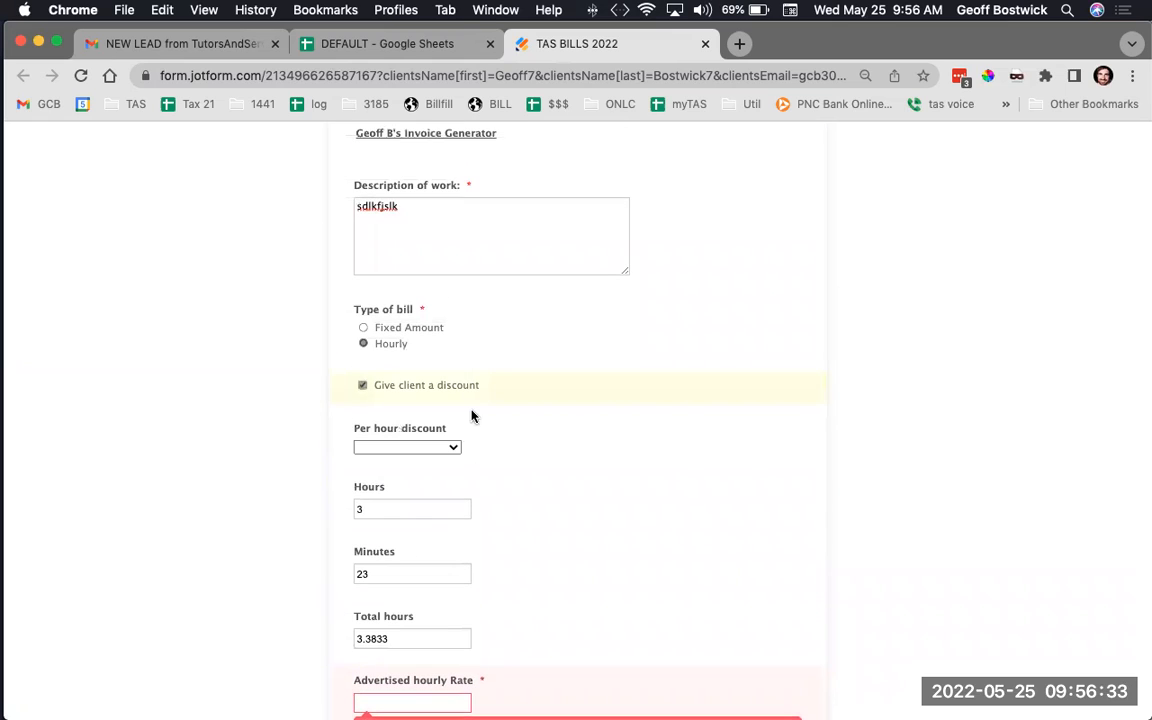
pyautogui.click(453, 447)
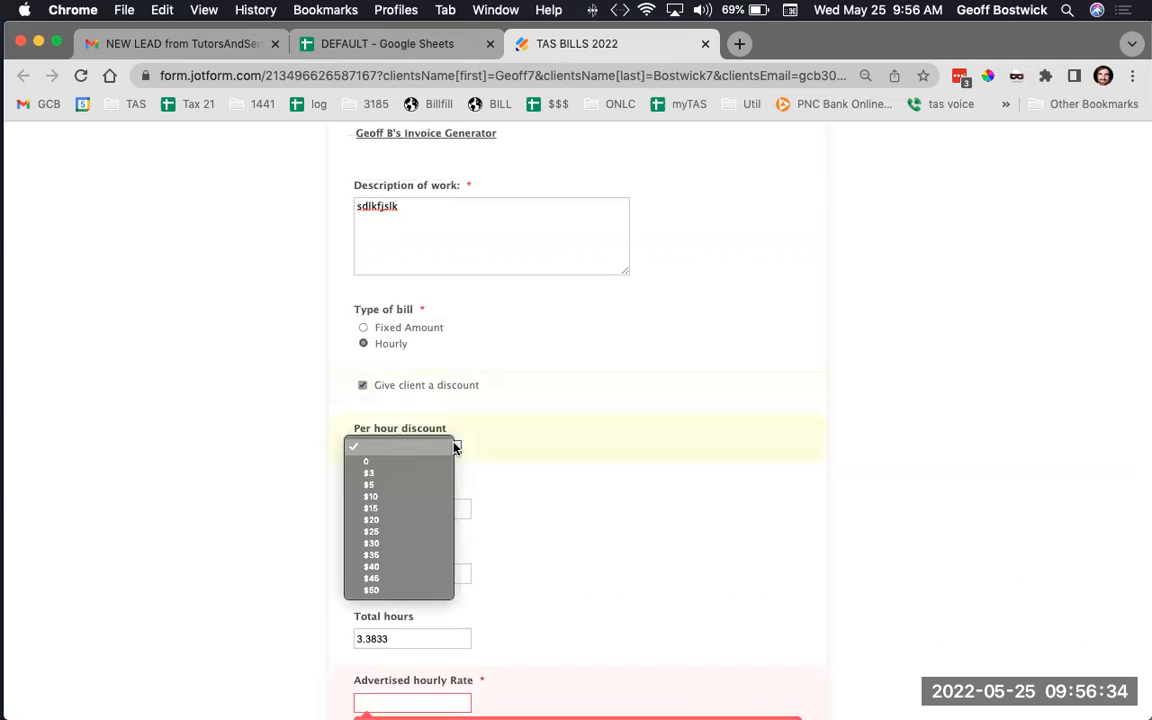
pyautogui.click(429, 485)
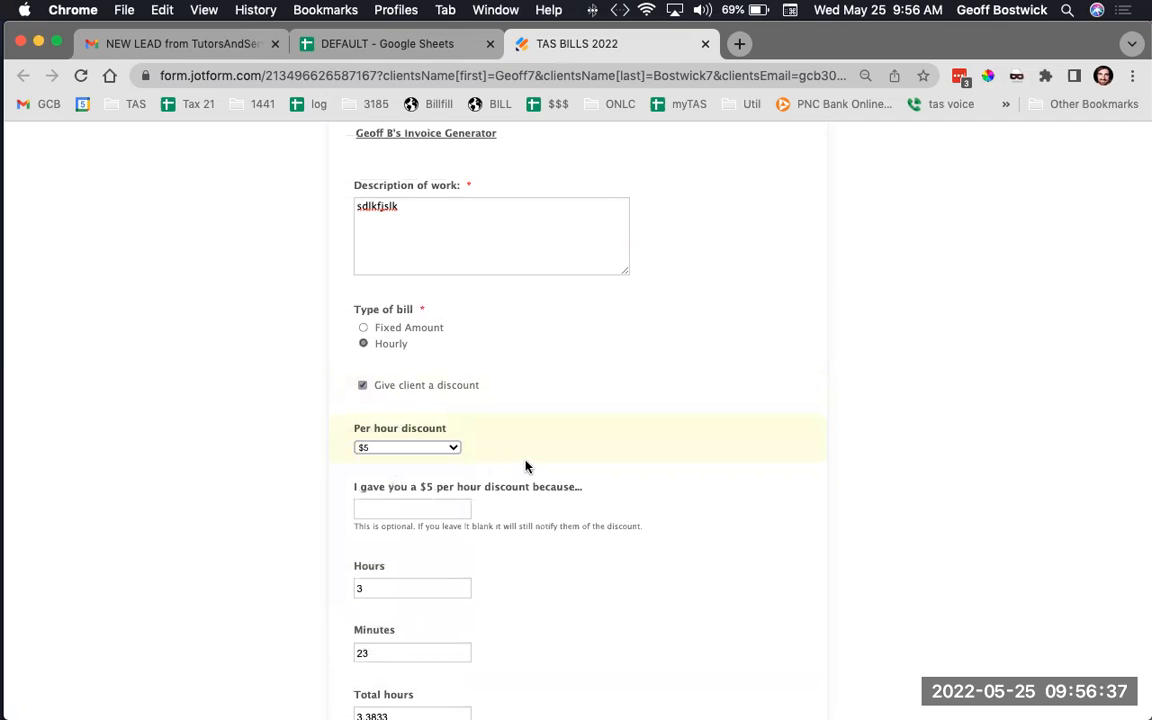
pyautogui.click(375, 330)
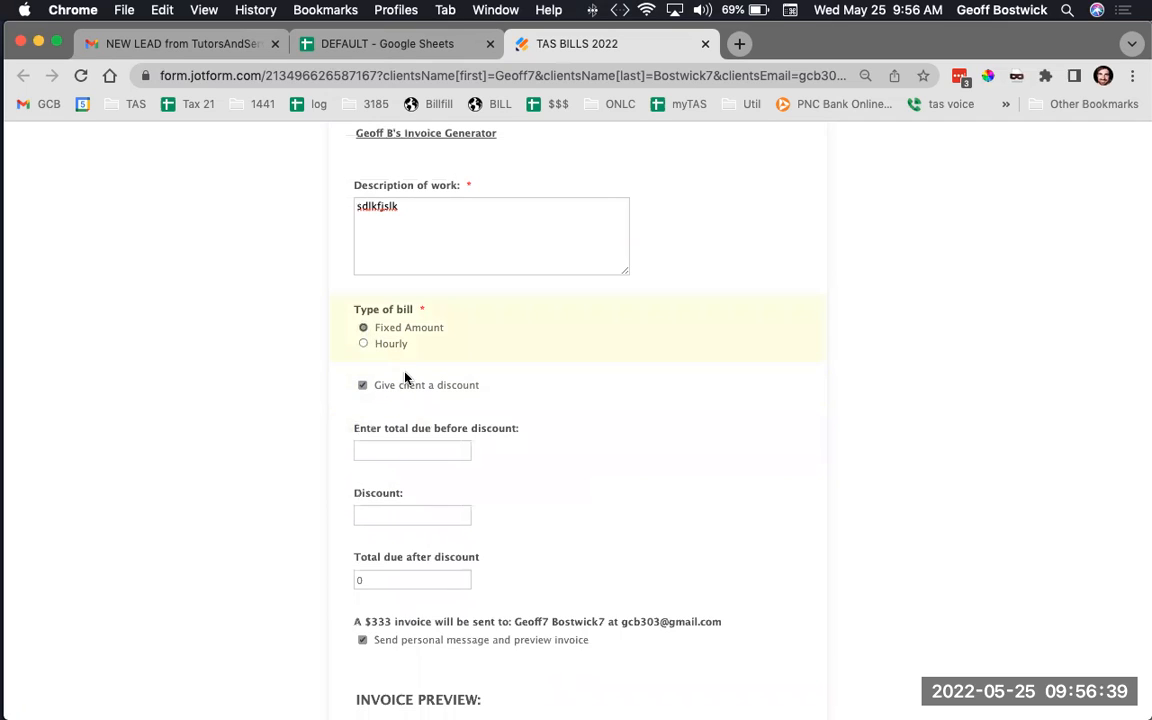
pyautogui.click(408, 446)
pyautogui.write('55')
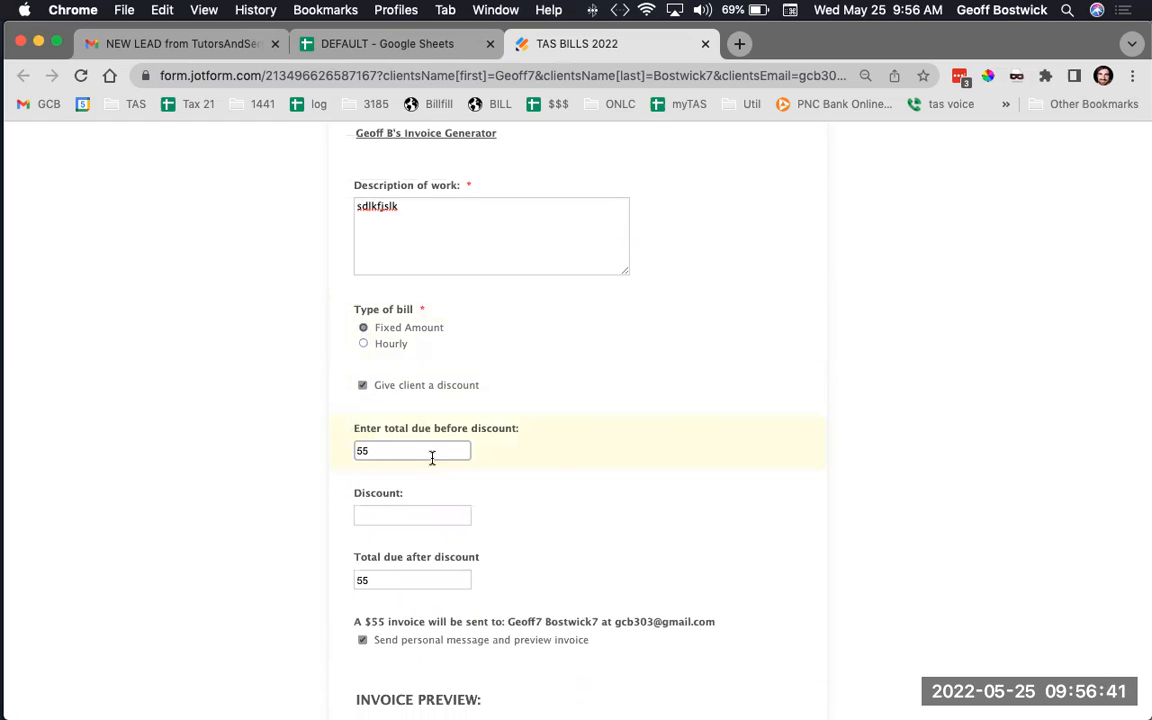
pyautogui.click(392, 510)
pyautogui.write('1')
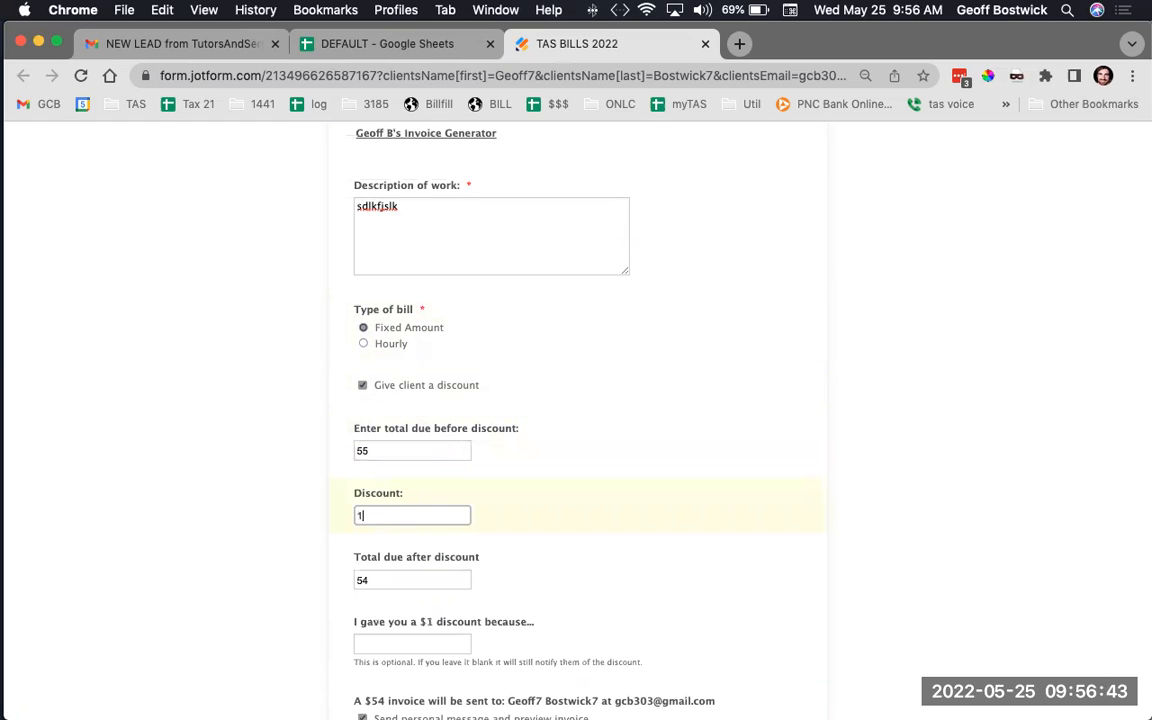
pyautogui.write('5')
# Give the discount reason 'youre great to work with', send the invoice, and return to the spreadsheet
pyautogui.scroll(-5, 547, 471)
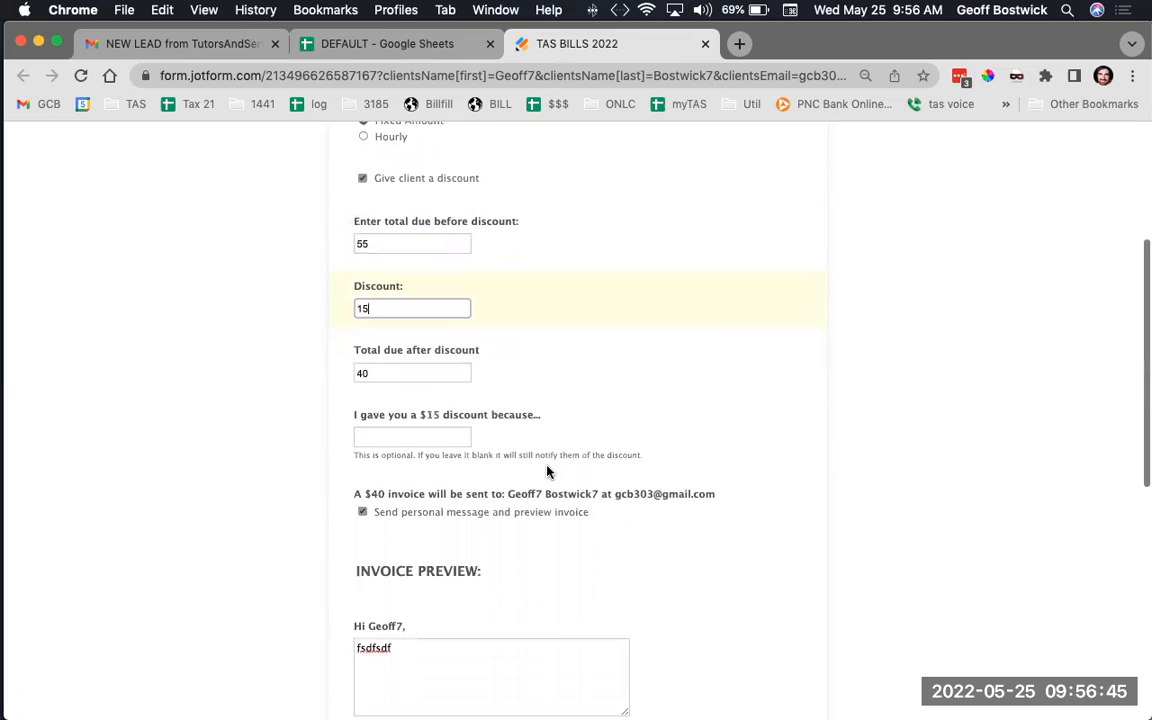
pyautogui.click(403, 343)
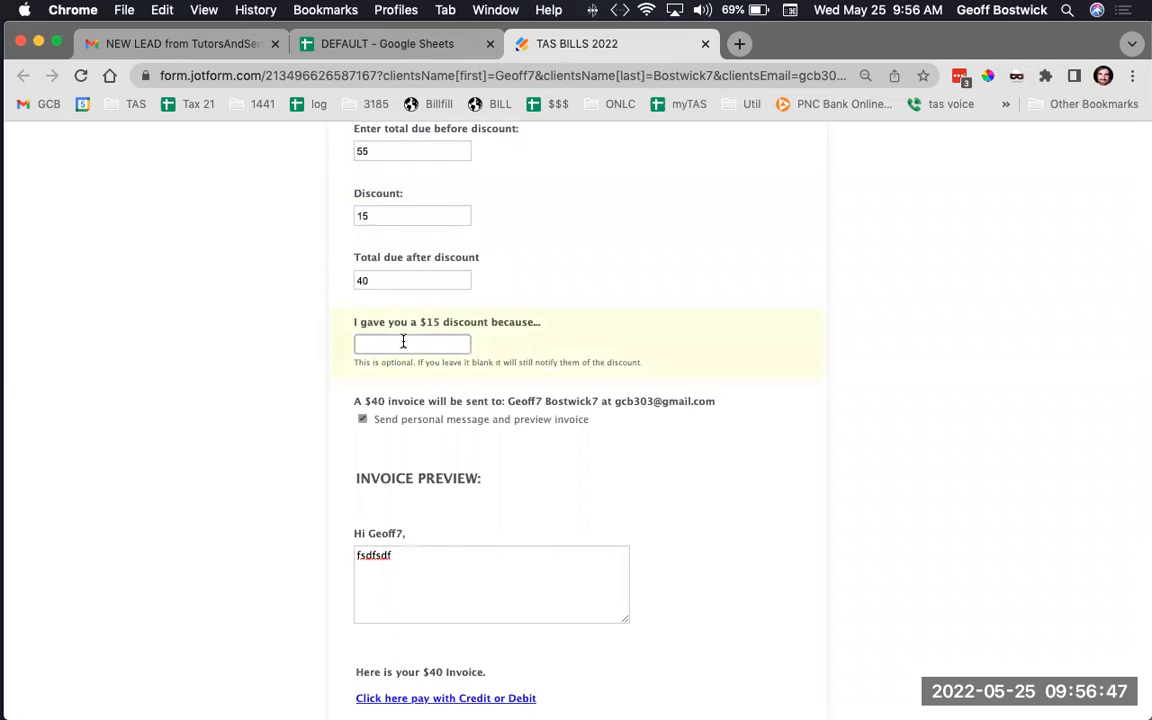
pyautogui.write('your')
pyautogui.press('BackSpace')
pyautogui.press('BackSpace')
pyautogui.write('youre great to work with')
pyautogui.scroll(-7, 518, 379)
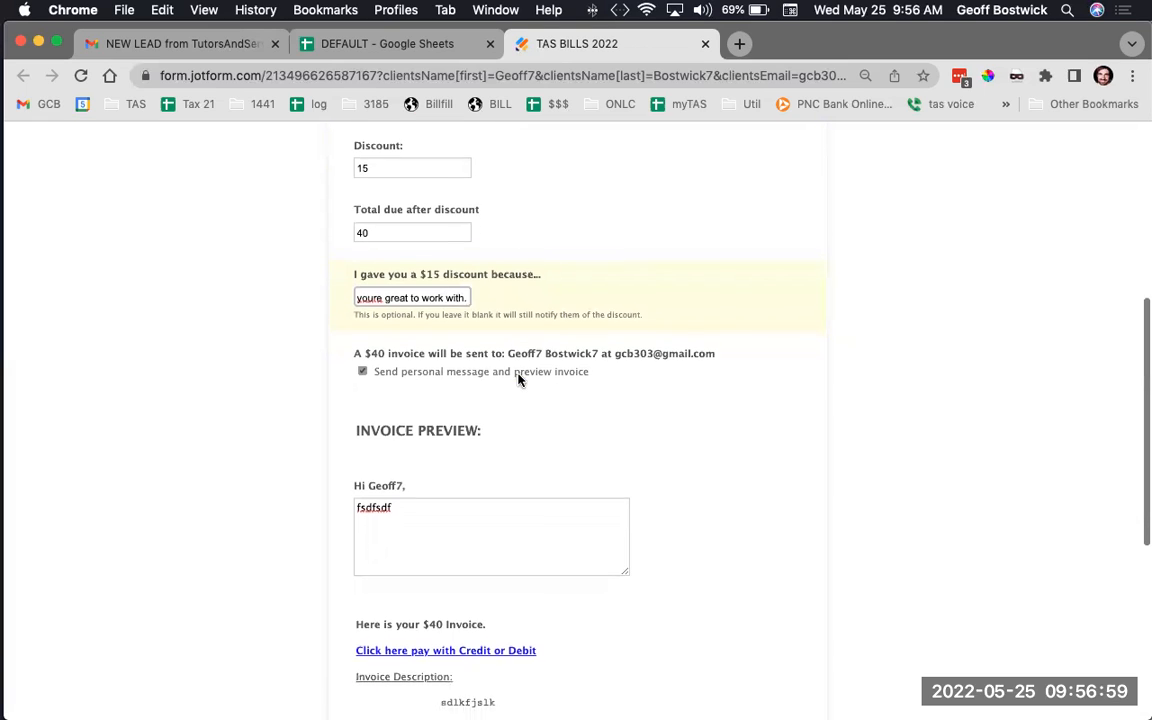
pyautogui.scroll(-3, 518, 379)
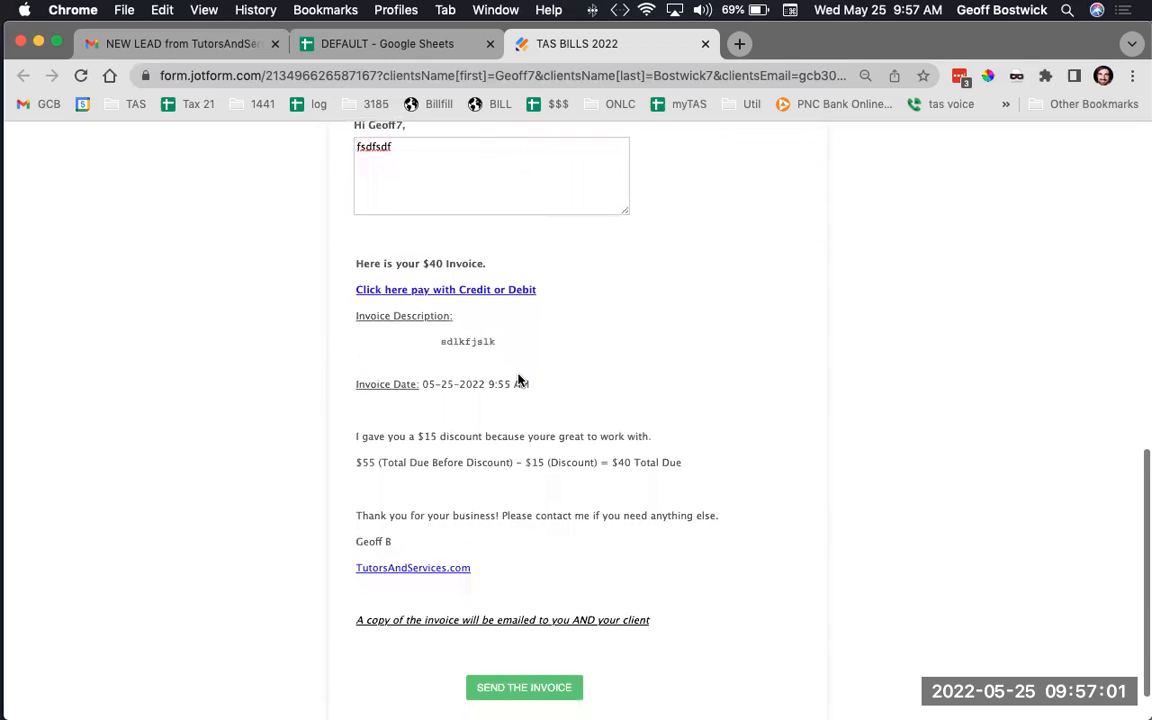
pyautogui.scroll(11, 544, 593)
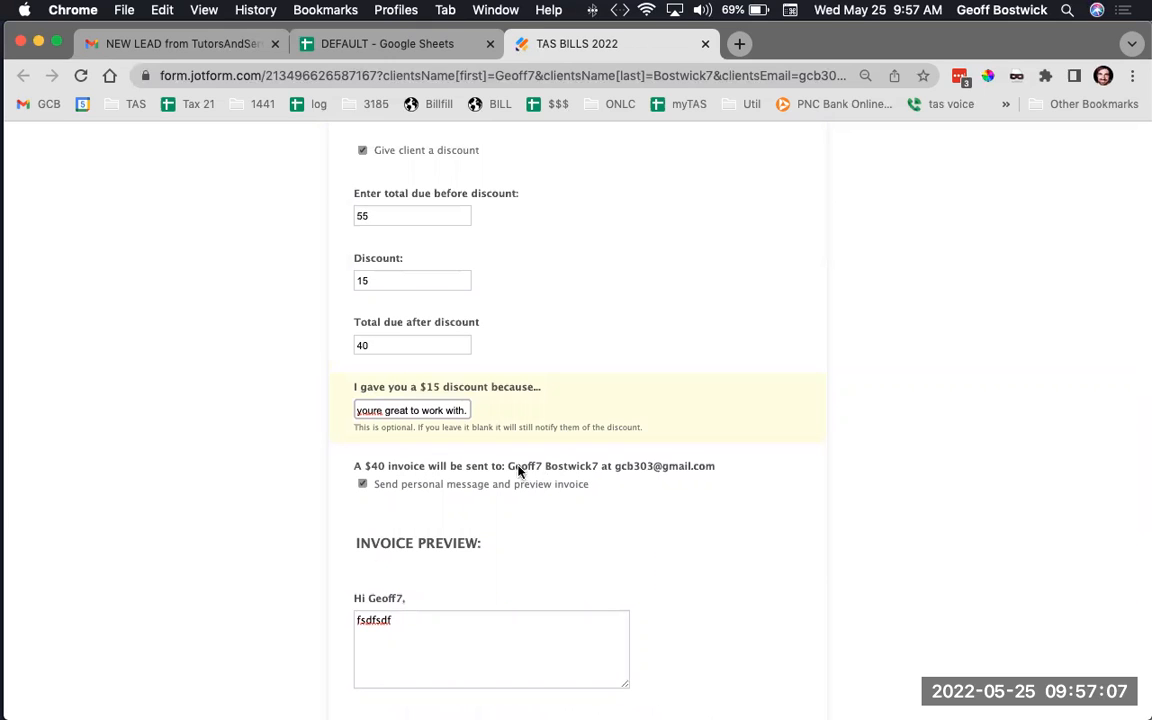
pyautogui.scroll(-8, 598, 472)
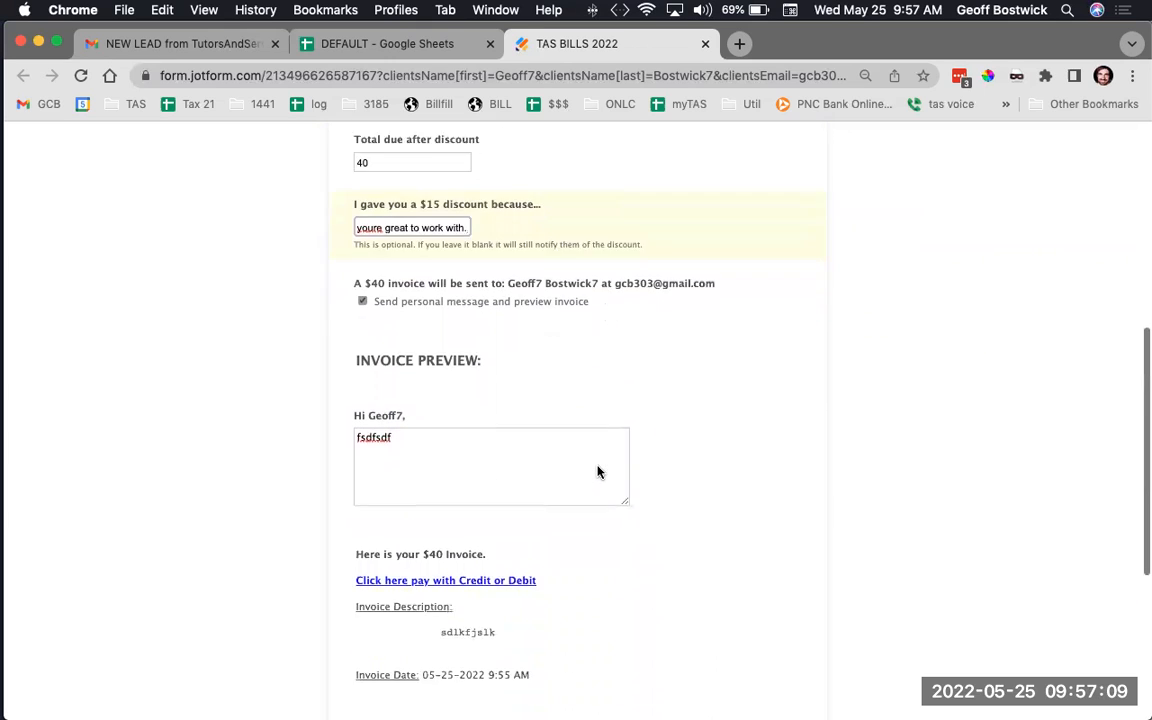
pyautogui.scroll(-2, 598, 470)
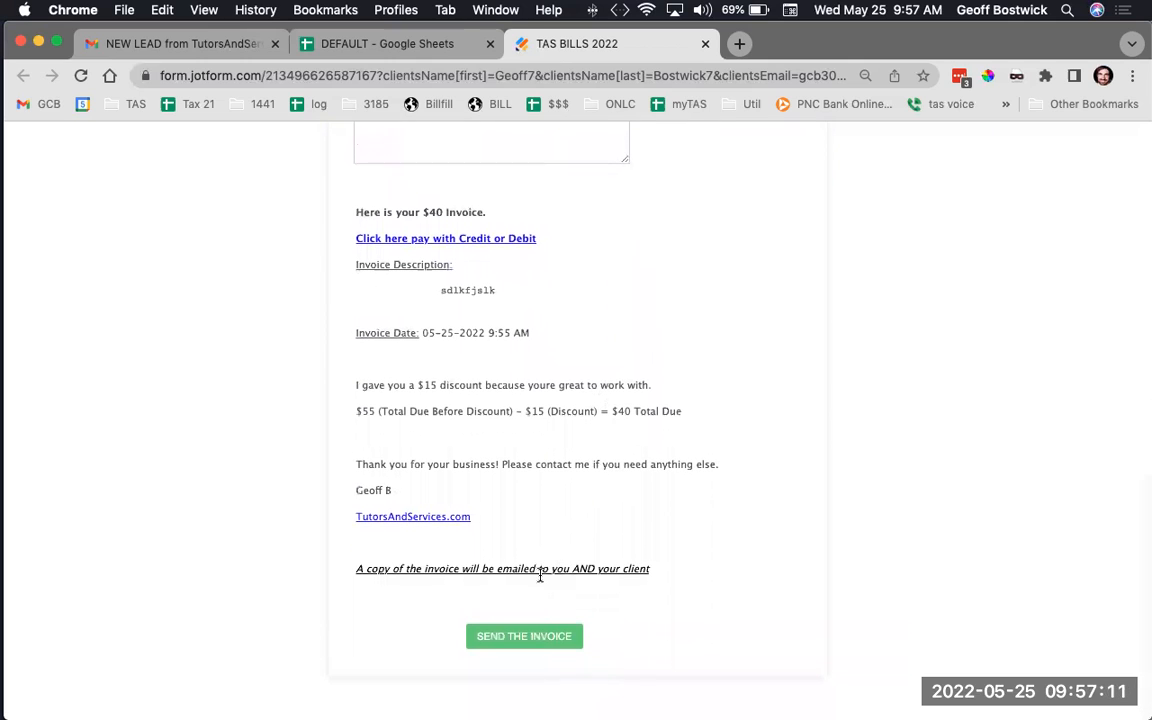
pyautogui.click(515, 637)
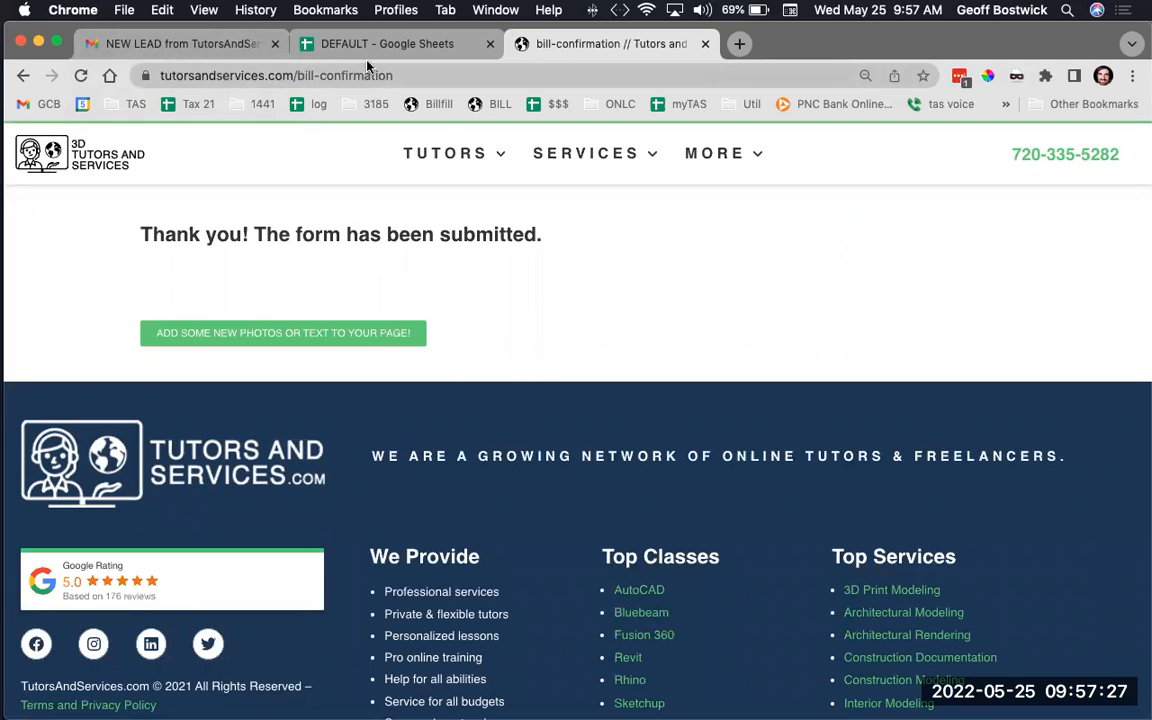
pyautogui.click(412, 44)
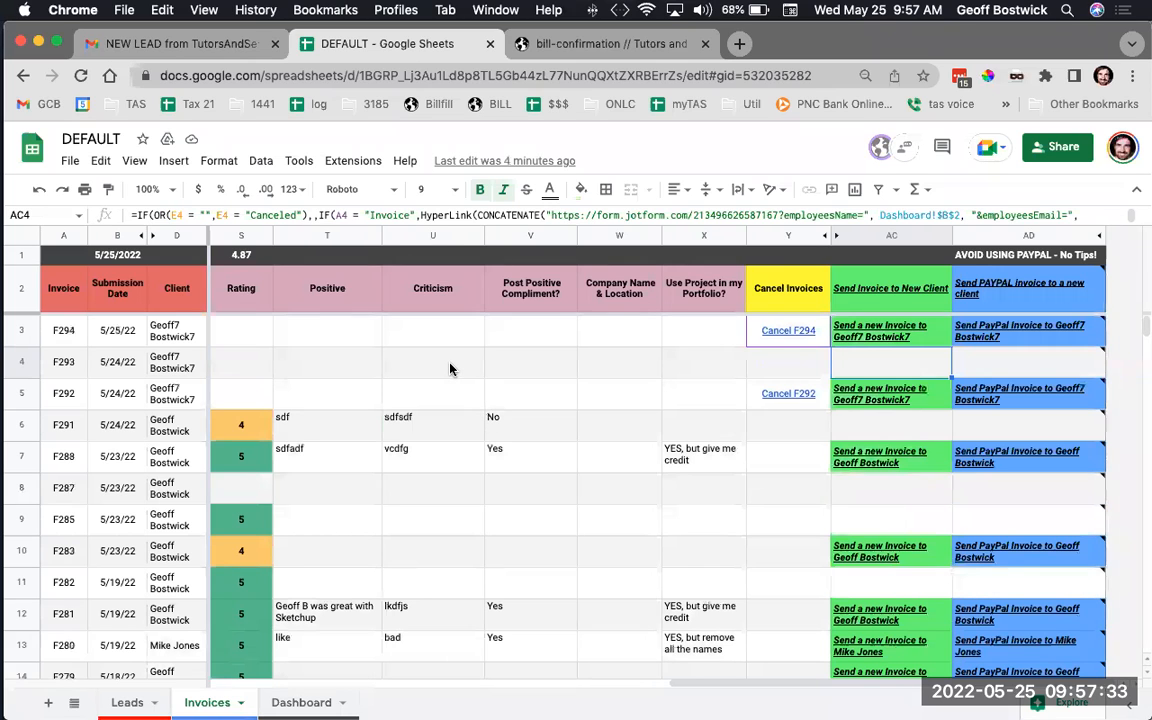
pyautogui.hscroll(-1, 449, 369)
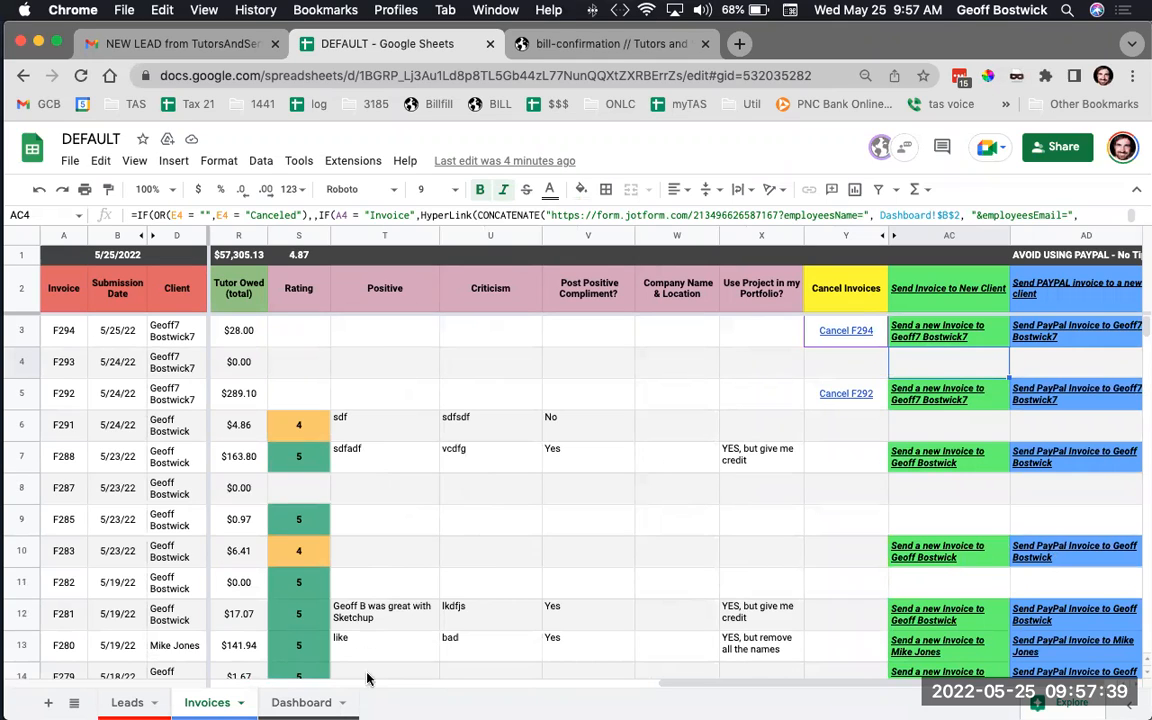
pyautogui.hscroll(1, 436, 412)
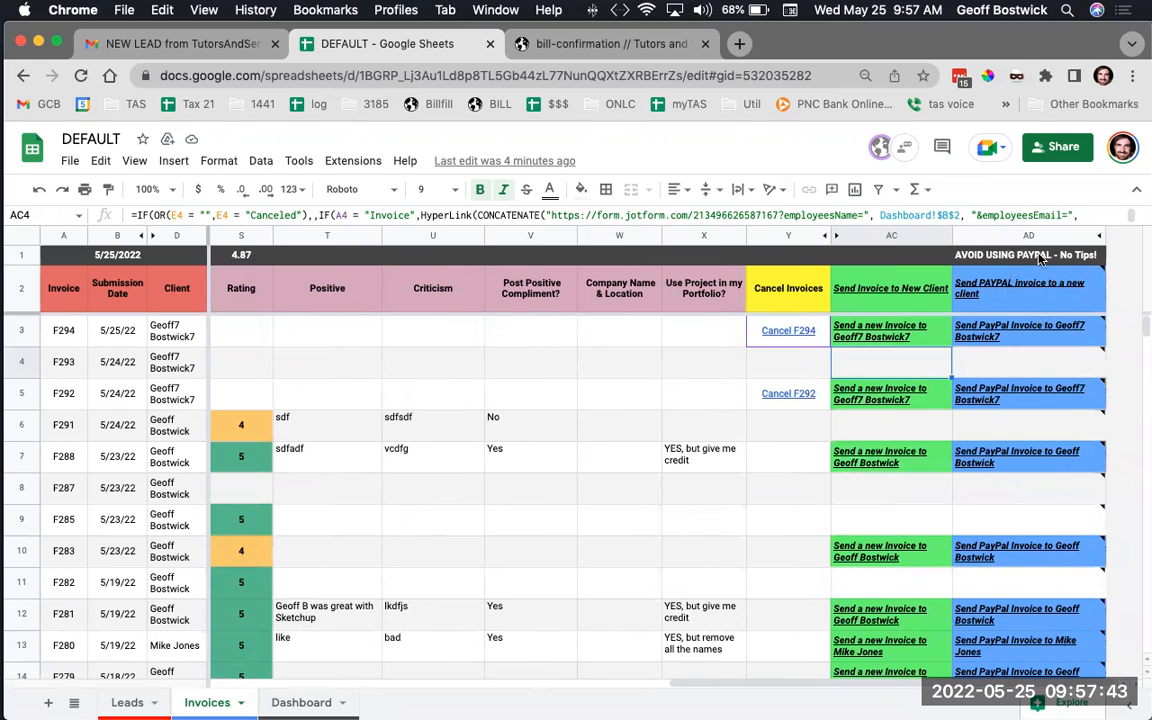
pyautogui.moveTo(1017, 335)
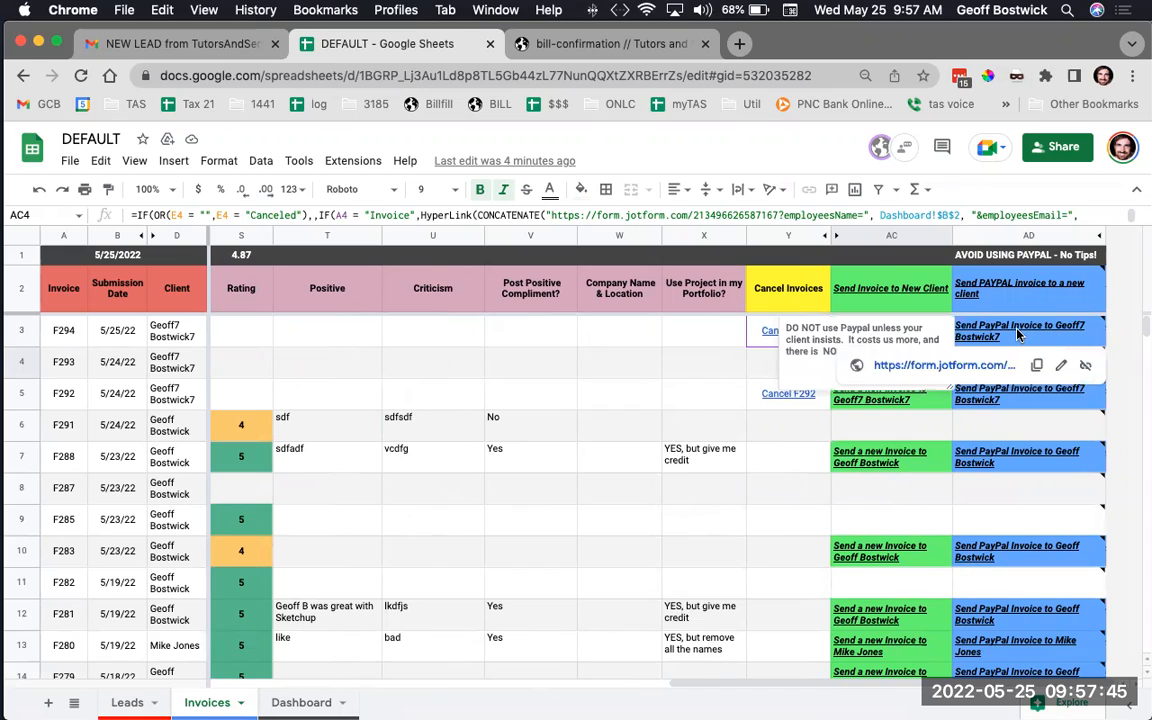
pyautogui.click(711, 342)
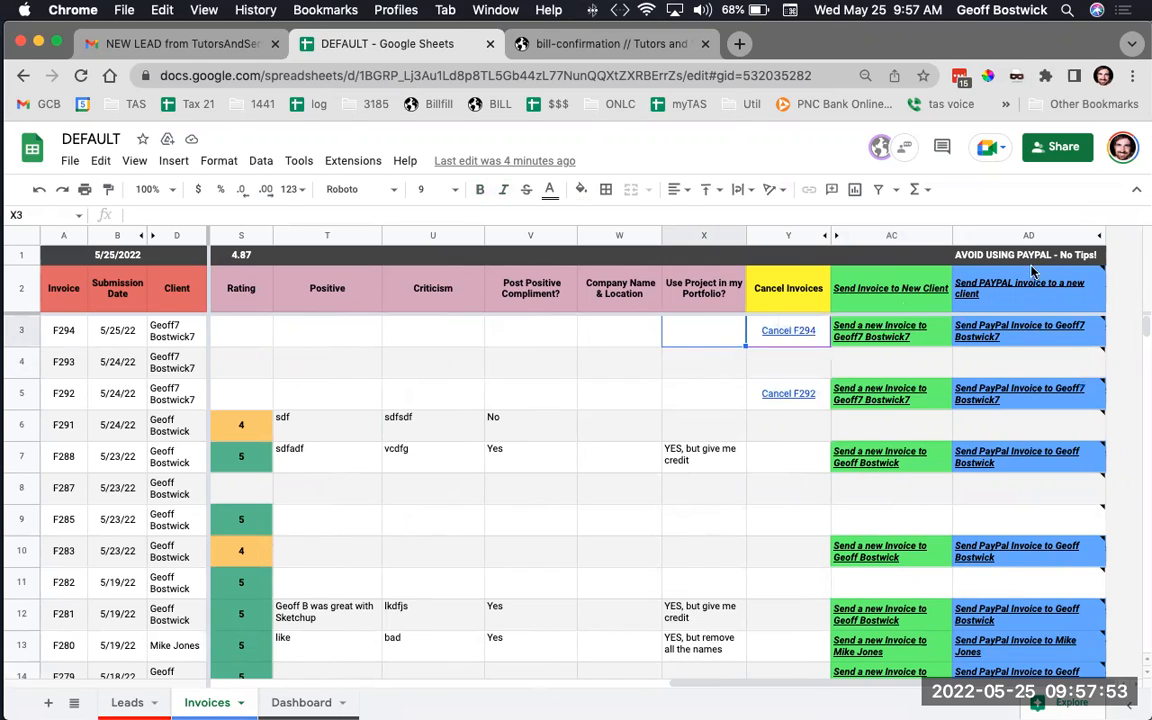
pyautogui.moveTo(935, 284)
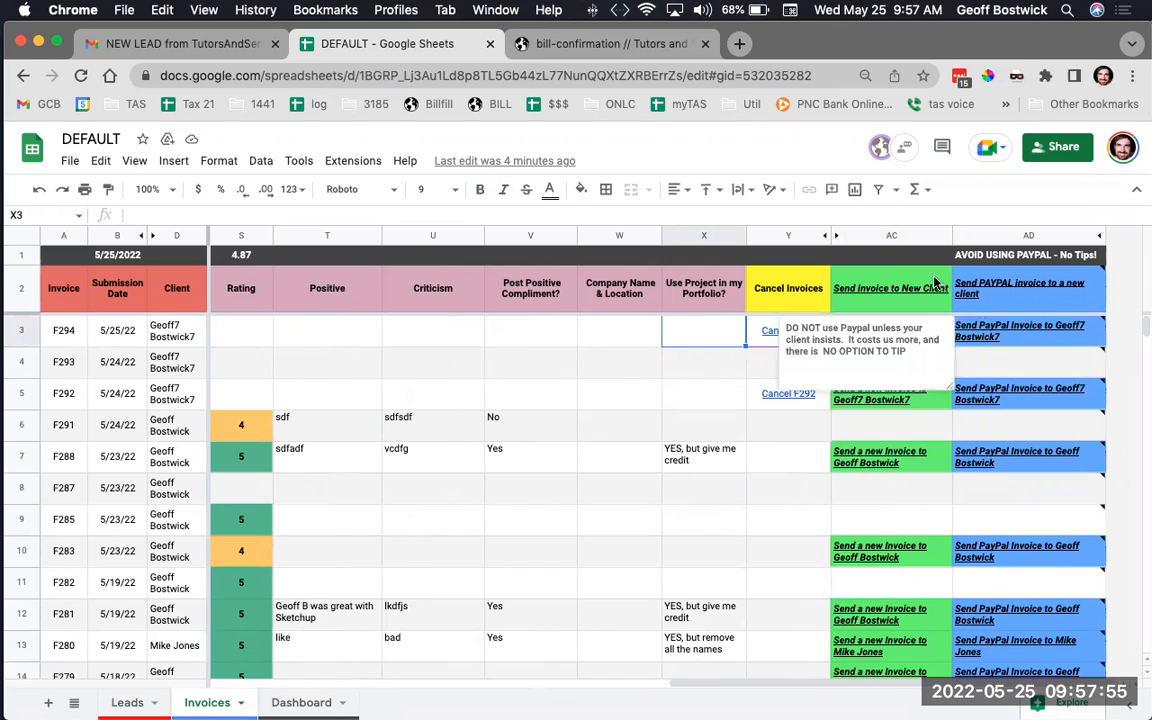
pyautogui.click(606, 367)
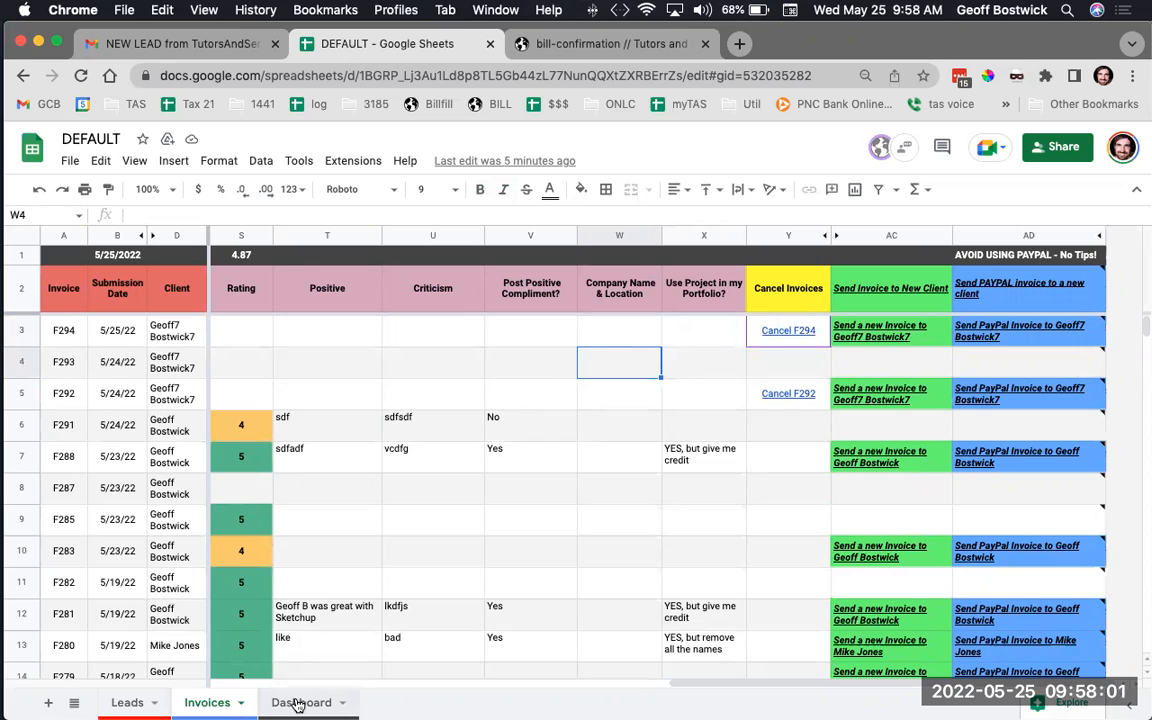
pyautogui.hscroll(-5, 534, 540)
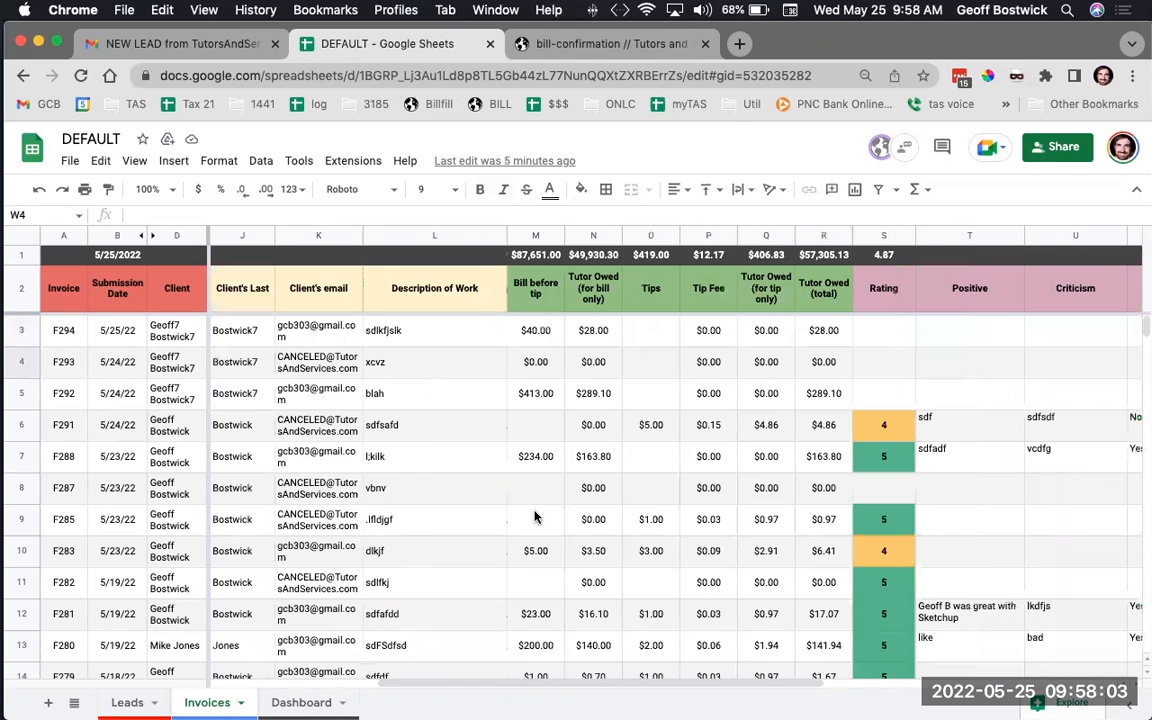
pyautogui.hscroll(-3, 480, 620)
# On the Dashboard sheet, enter the tutor's first and last name
pyautogui.click(316, 704)
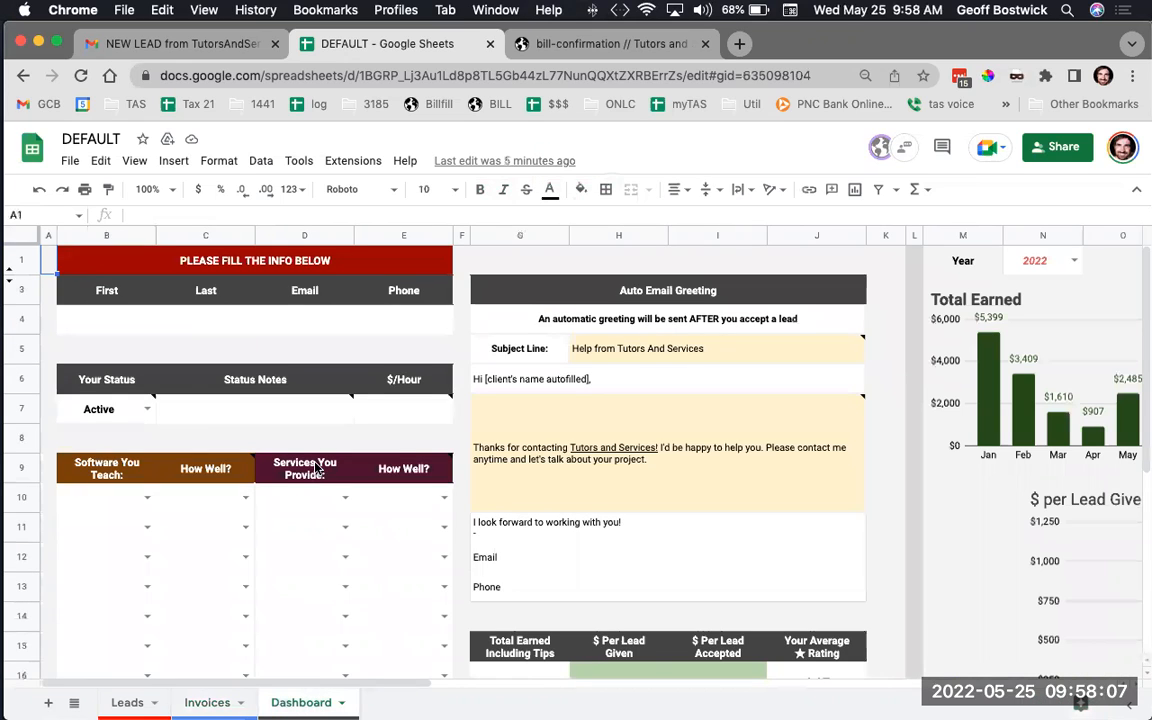
pyautogui.click(96, 322)
pyautogui.press('Tab')
pyautogui.press('Tab')
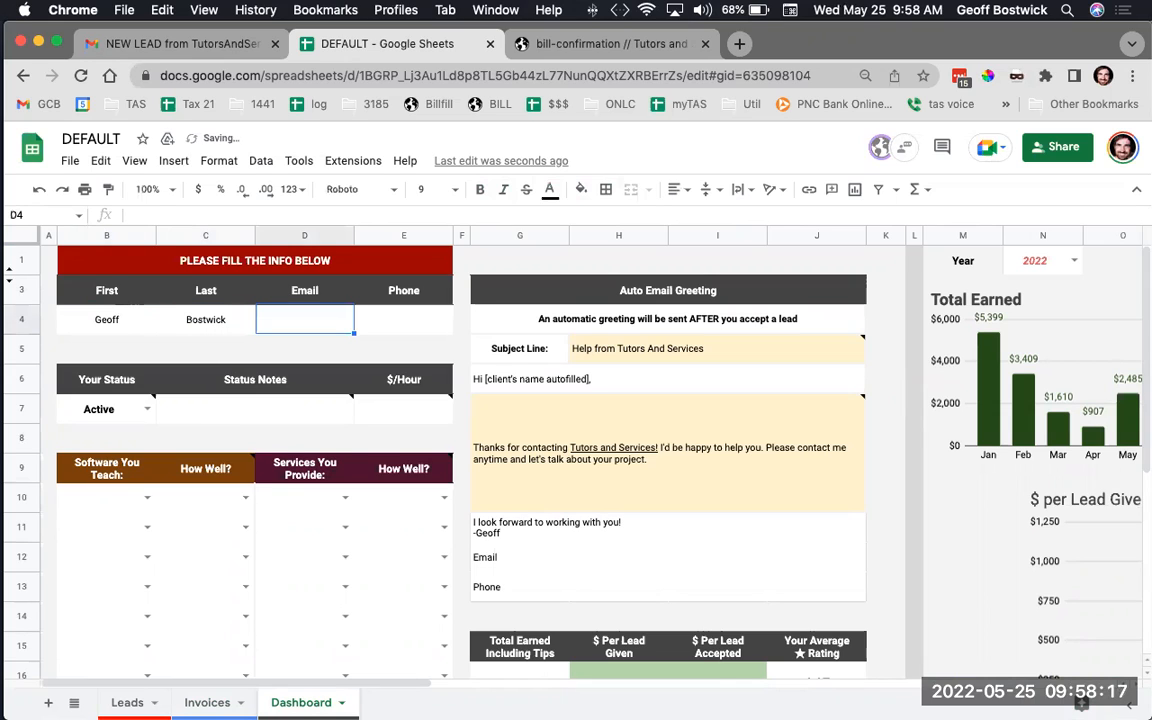
# Try Full and On Hold for Your Status, settle on Active, and read the Status Notes and $/Hour notes
pyautogui.click(145, 412)
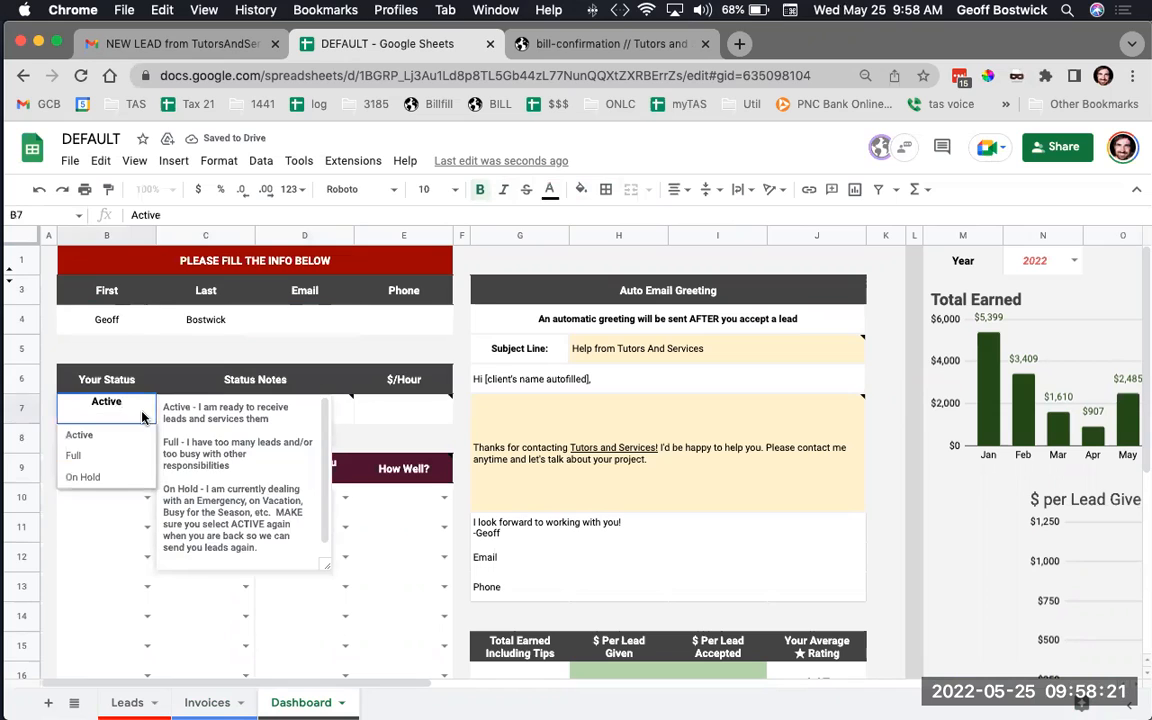
pyautogui.click(85, 461)
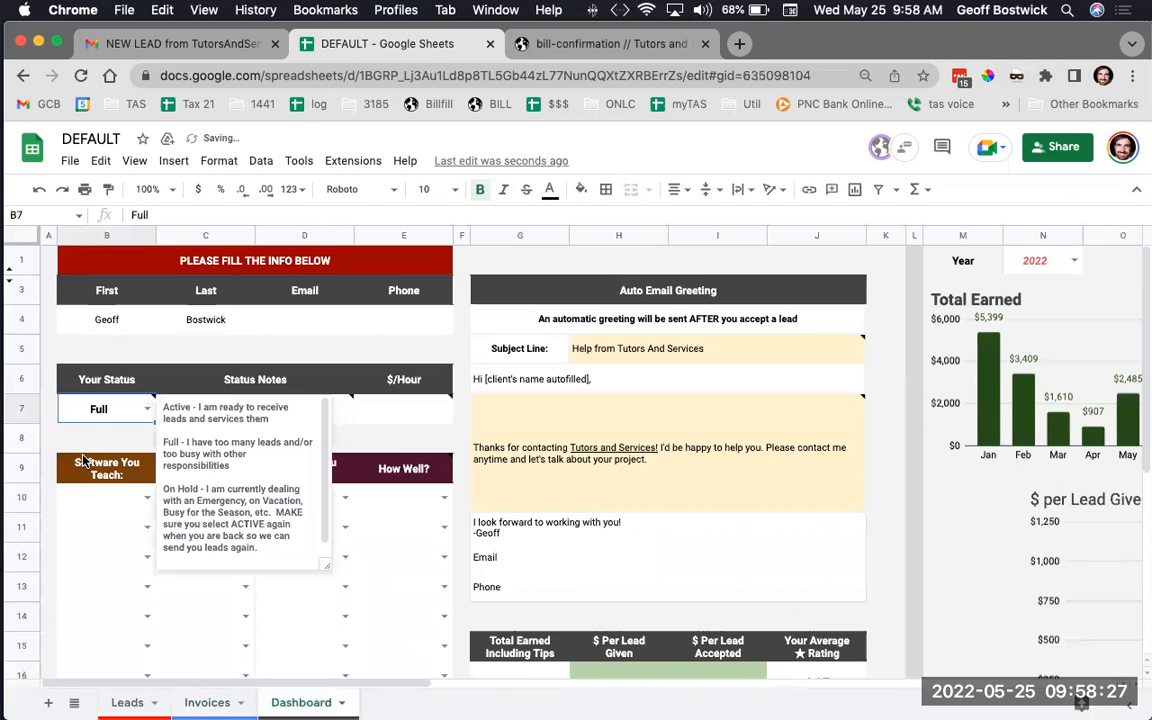
pyautogui.click(142, 412)
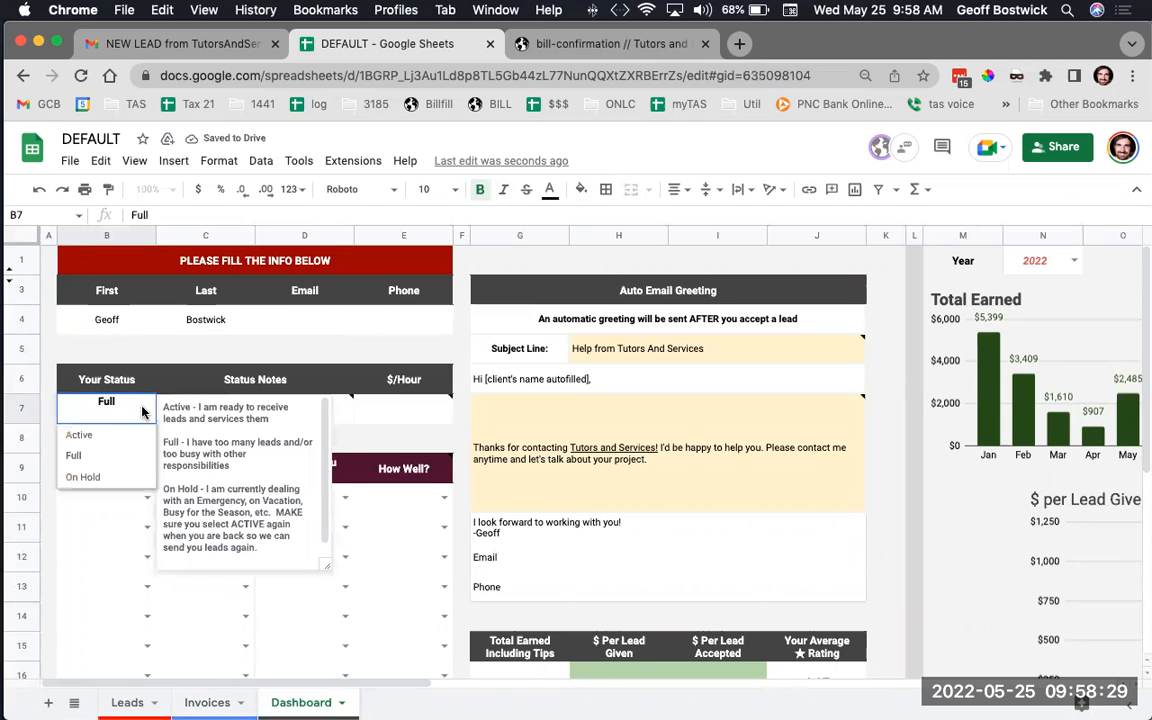
pyautogui.click(87, 477)
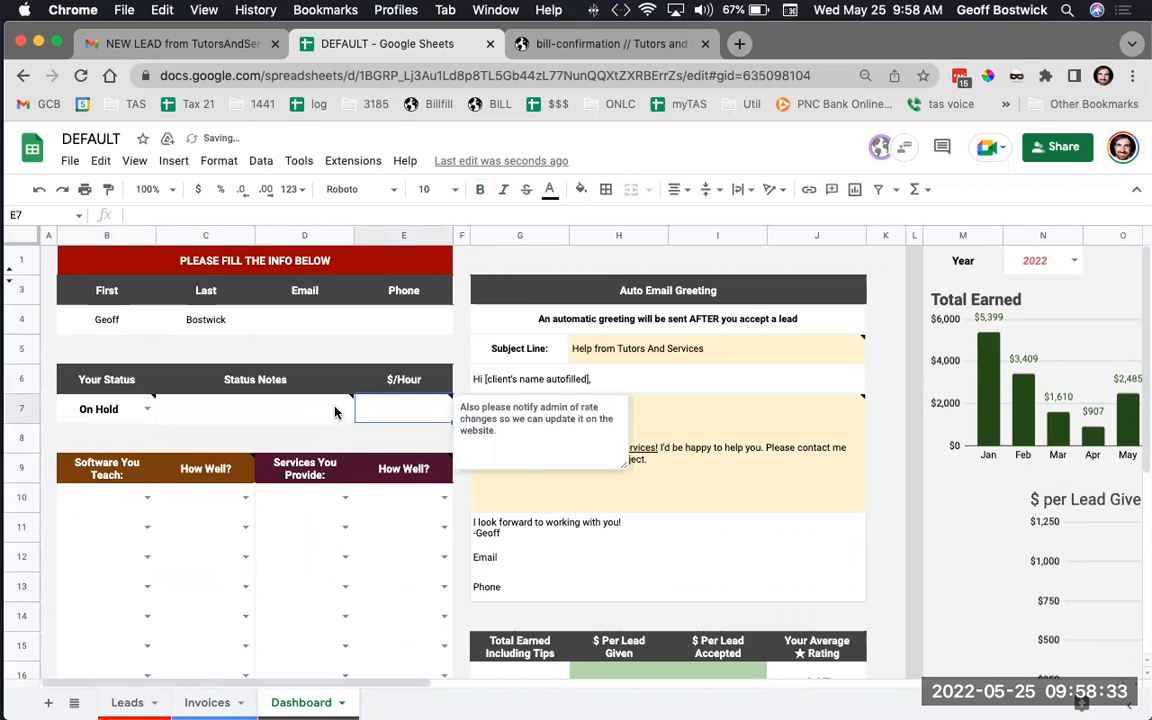
pyautogui.click(230, 407)
pyautogui.click(147, 409)
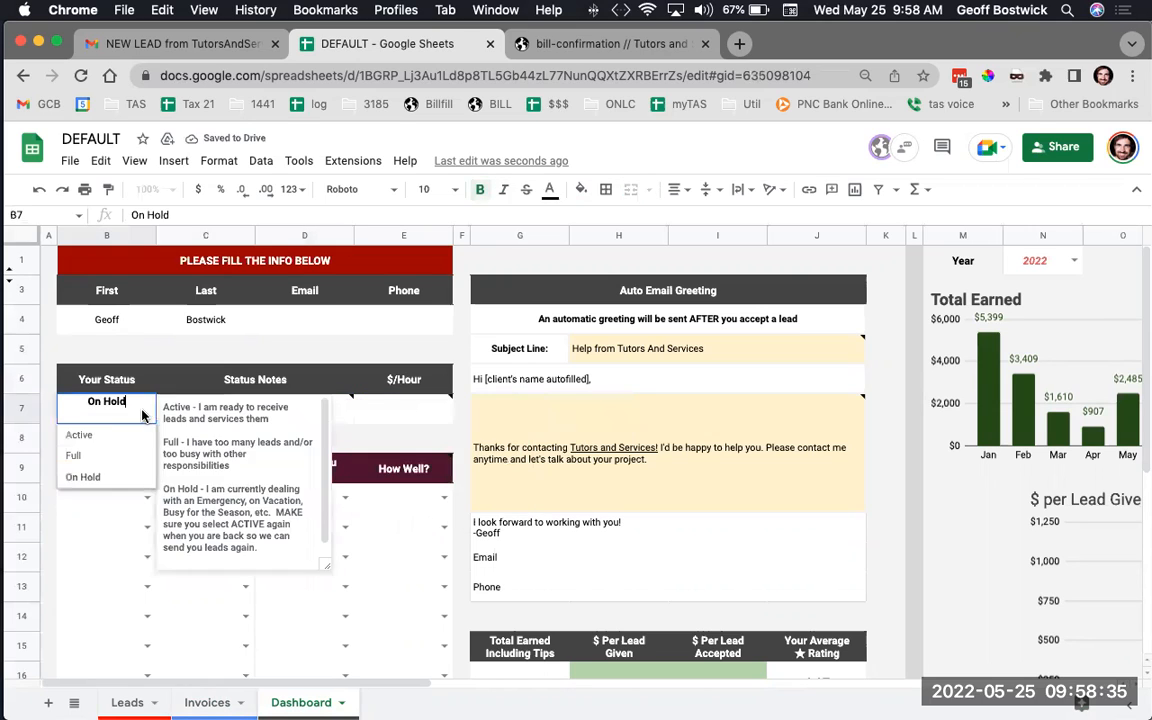
pyautogui.click(98, 440)
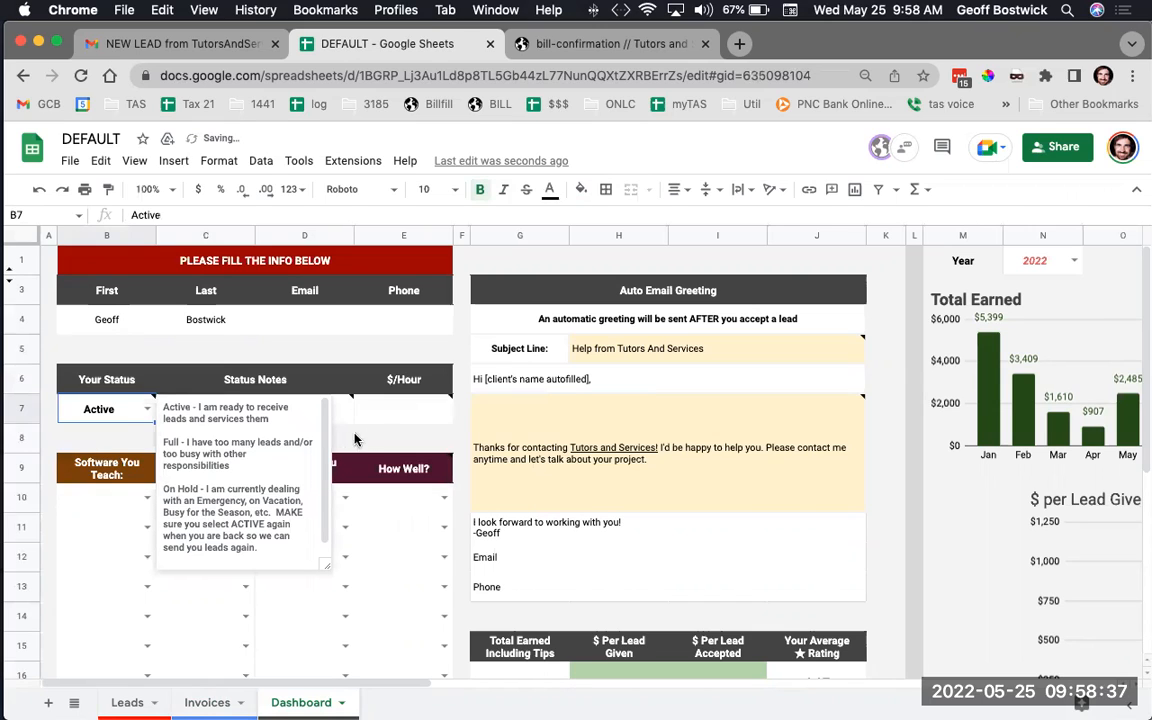
pyautogui.click(250, 409)
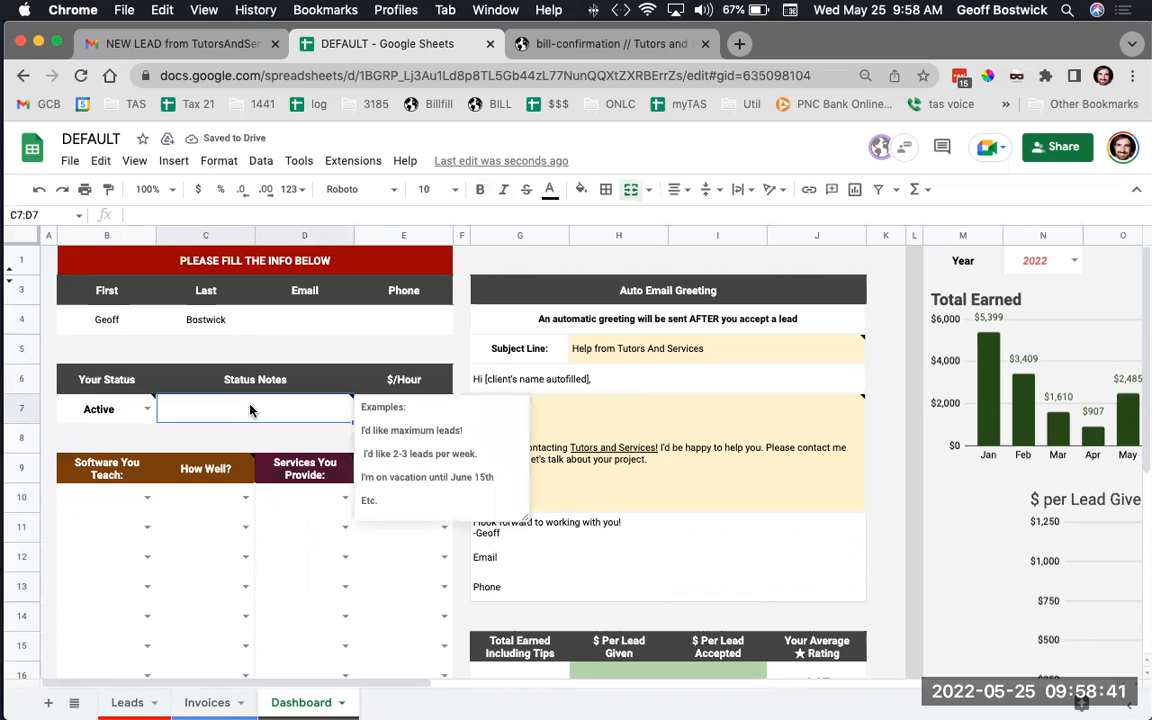
pyautogui.click(400, 440)
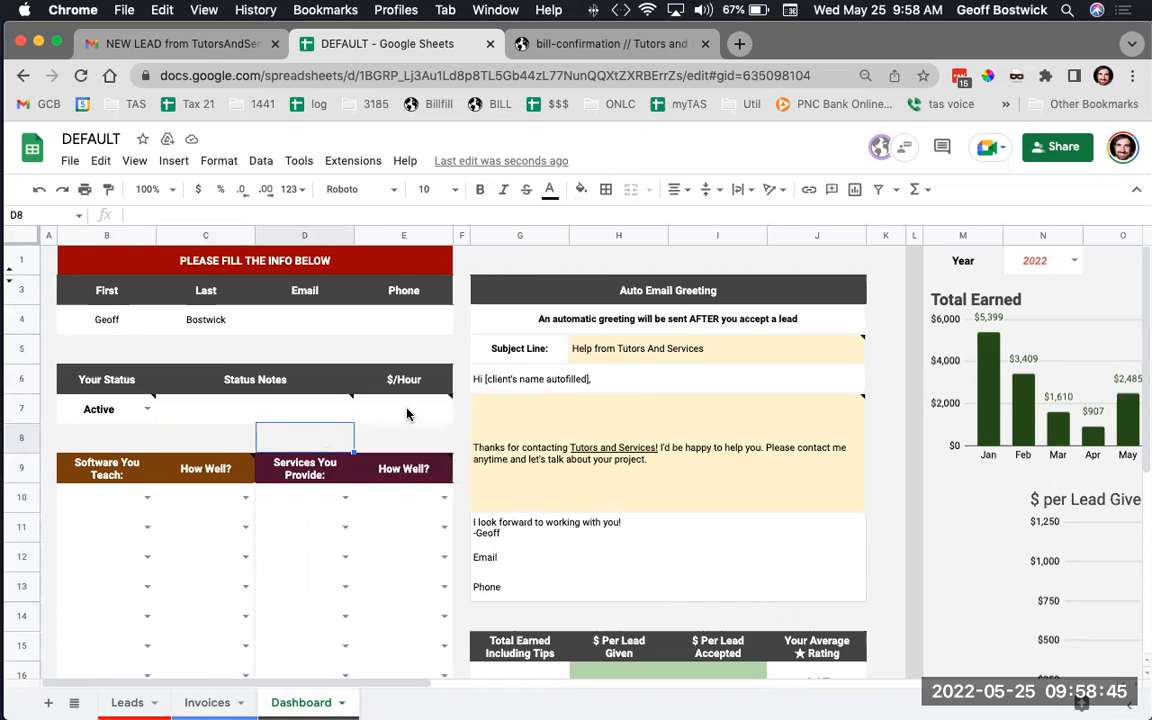
pyautogui.click(407, 414)
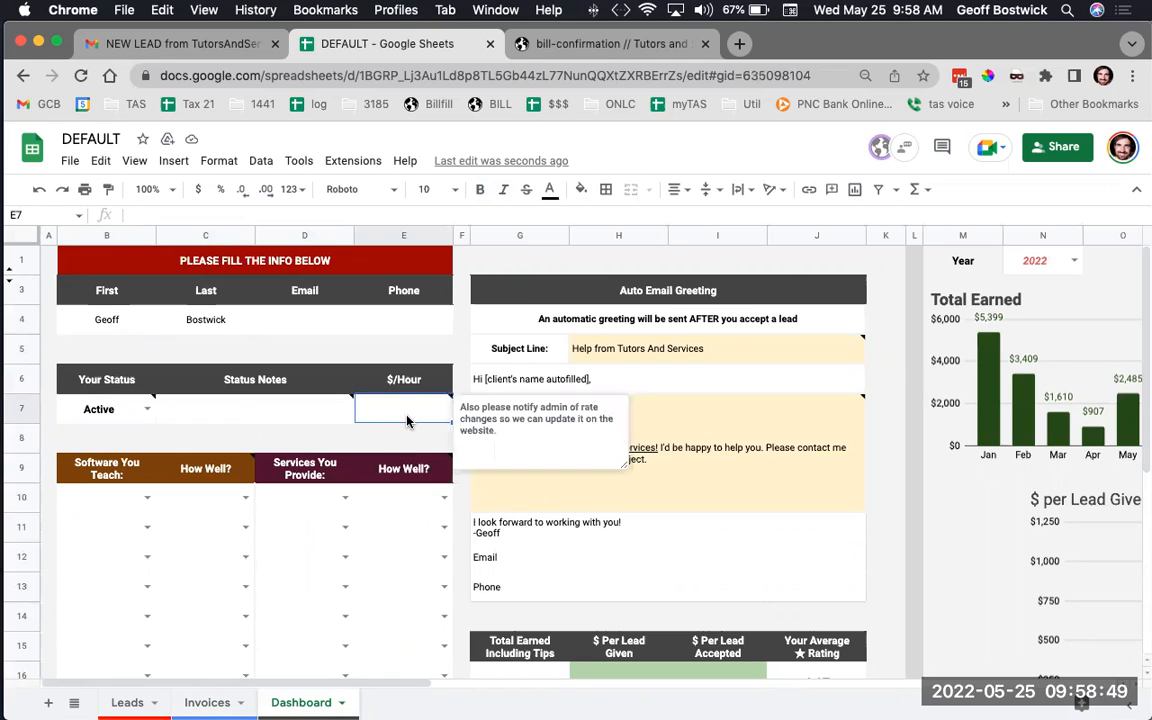
pyautogui.click(148, 503)
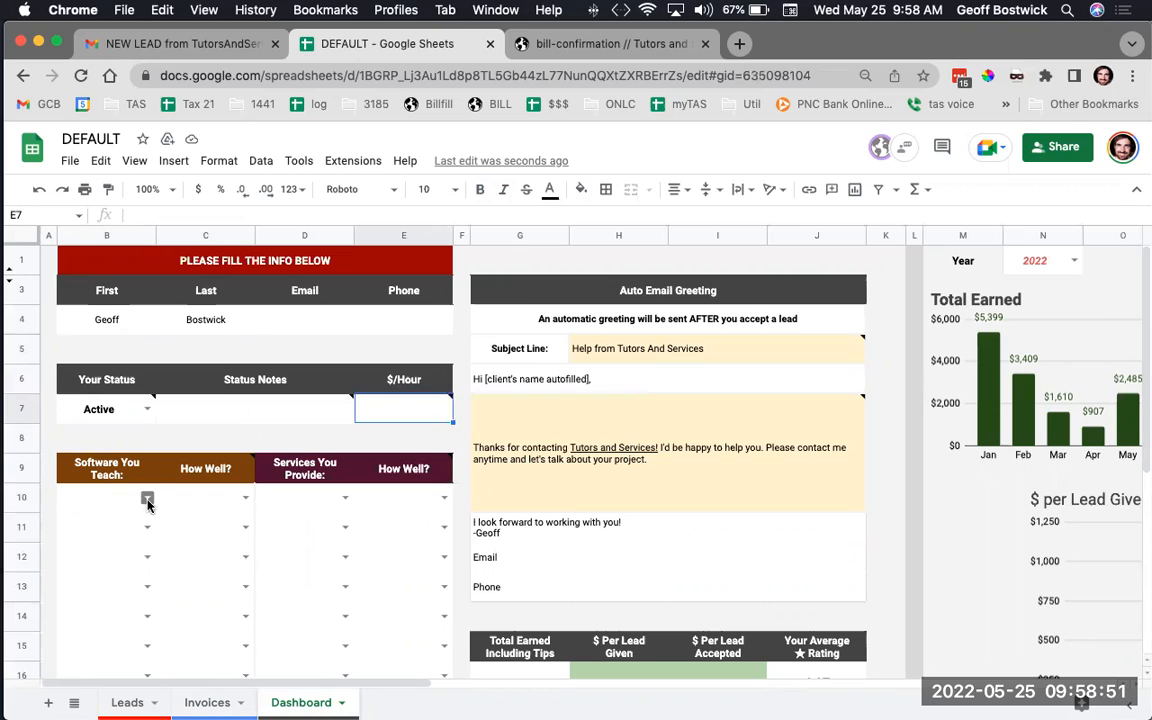
# List Cinema 4D as Proficient and 3DS MAX as Expert under software taught
pyautogui.scroll(-1, 107, 675)
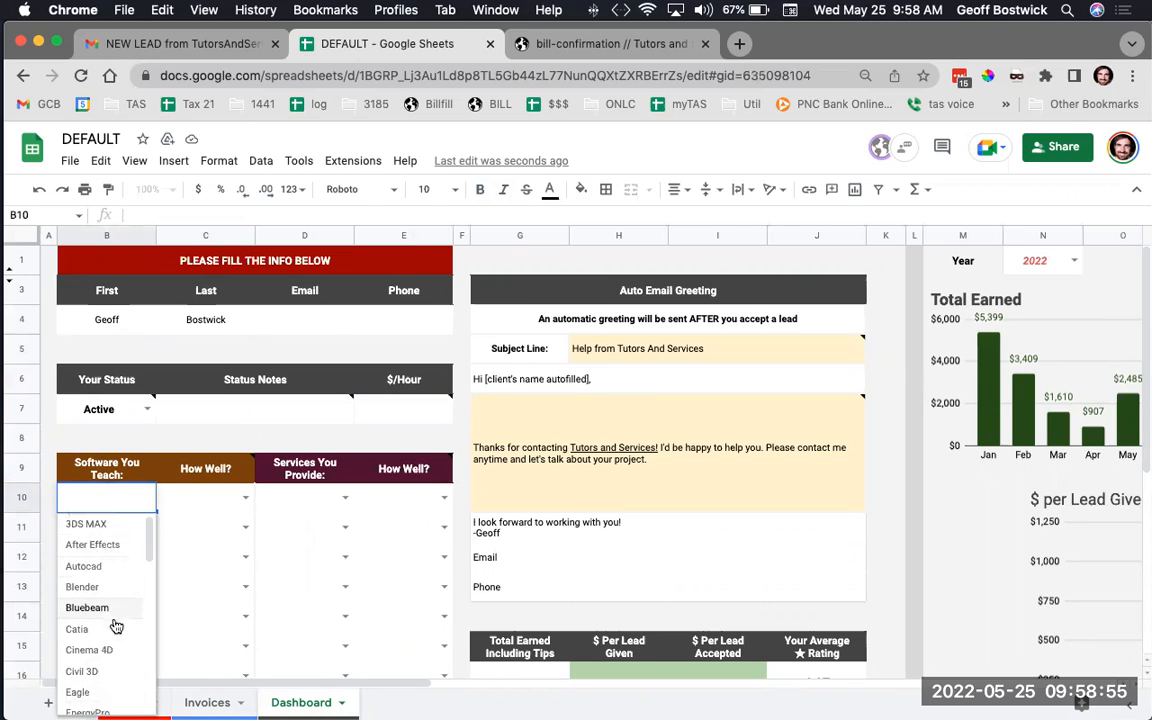
pyautogui.click(103, 647)
pyautogui.click(244, 498)
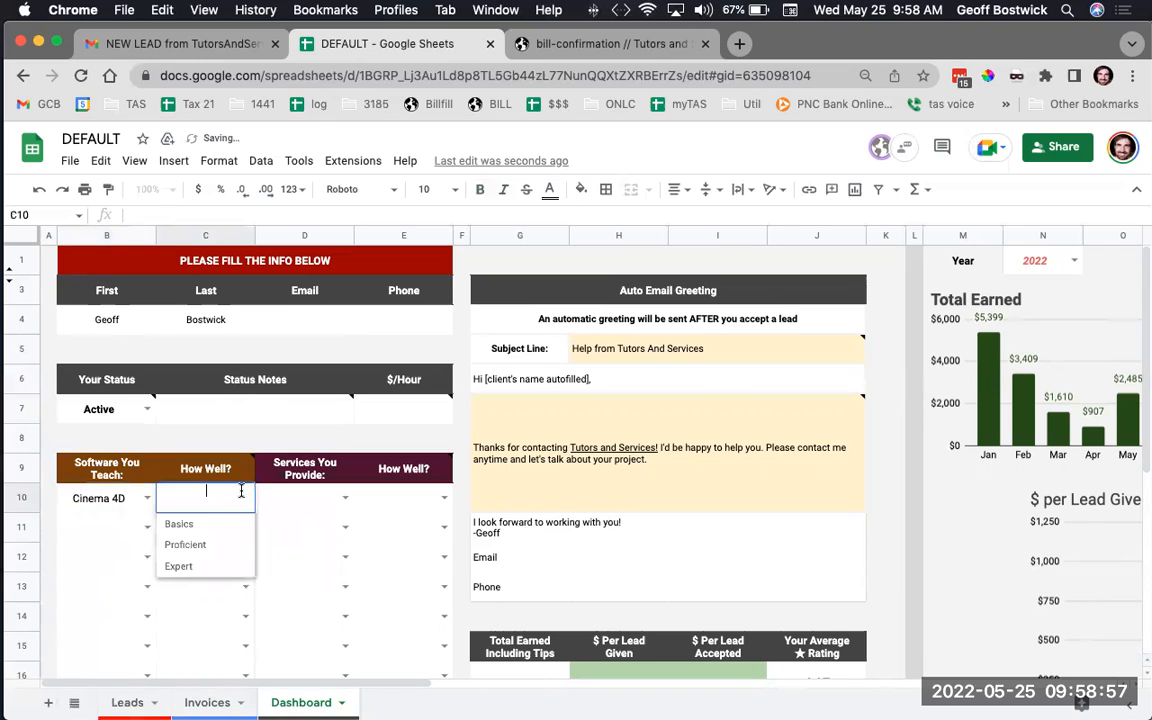
pyautogui.click(216, 548)
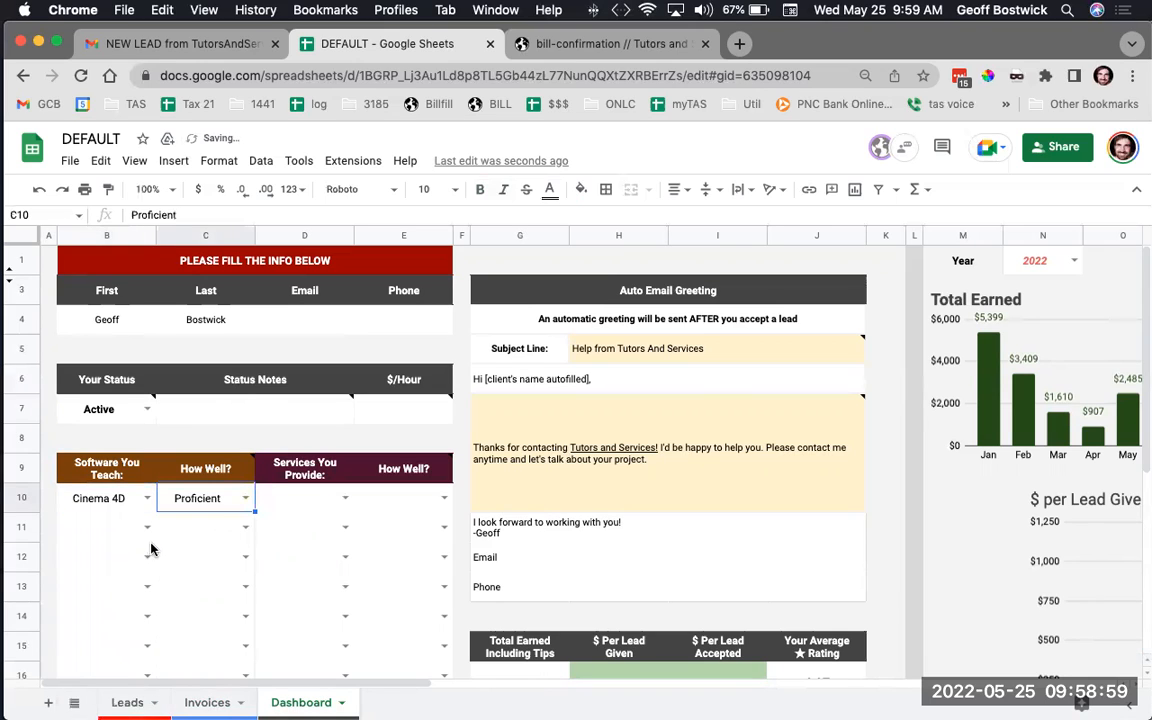
pyautogui.click(147, 527)
pyautogui.click(112, 556)
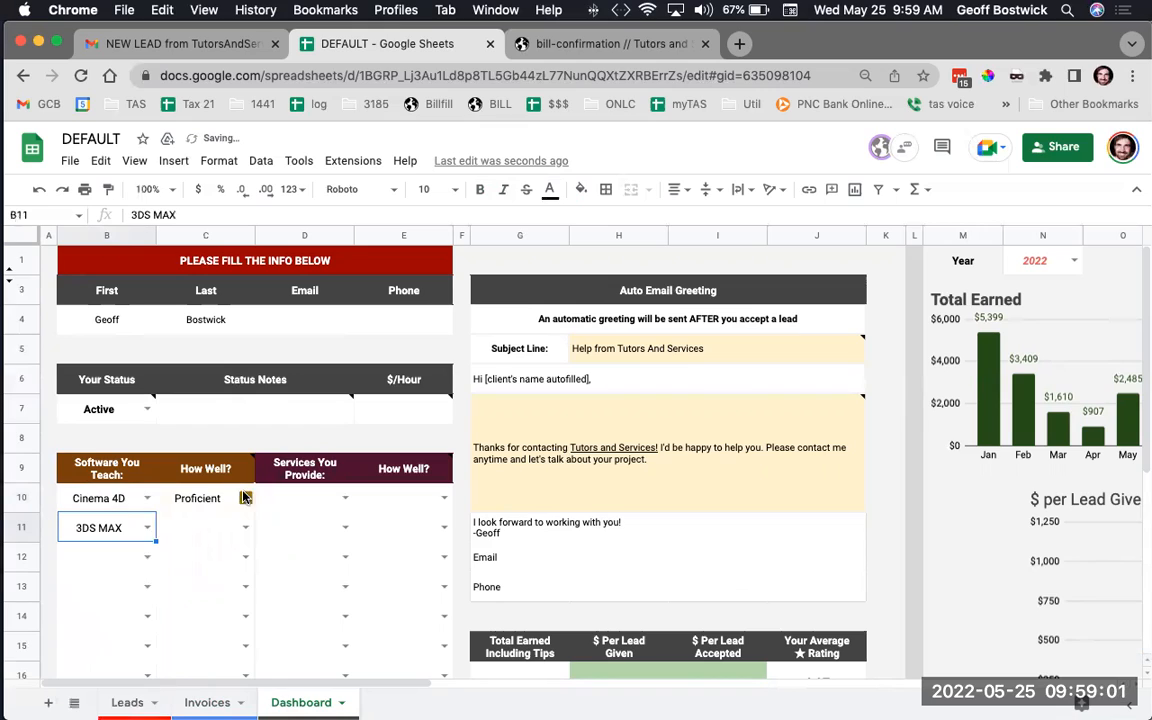
pyautogui.click(244, 526)
pyautogui.click(206, 596)
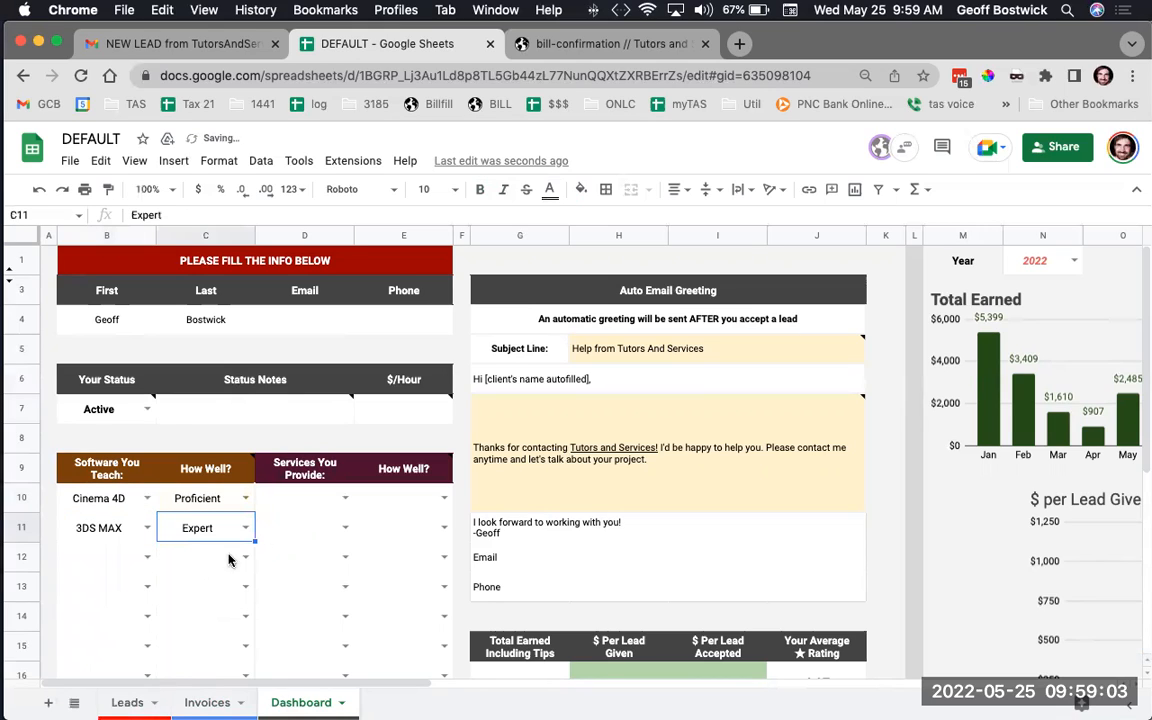
# Add Architectural Modeling at Expert level as the first service provided
pyautogui.click(337, 501)
pyautogui.click(341, 500)
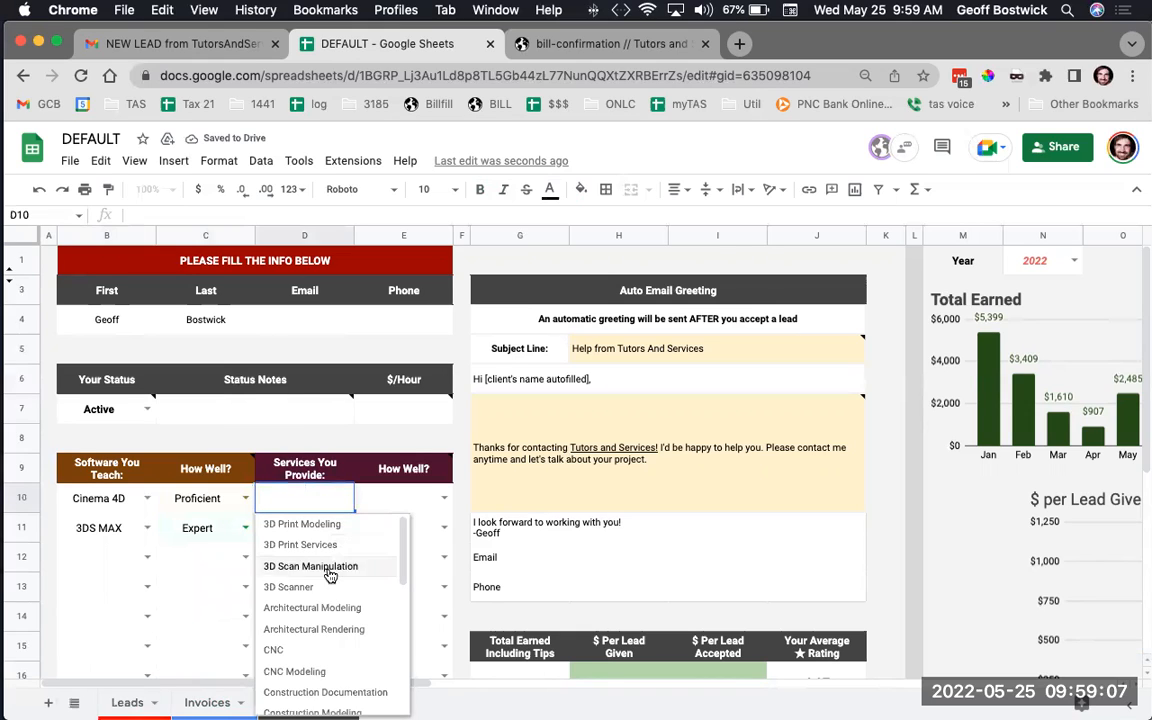
pyautogui.click(331, 609)
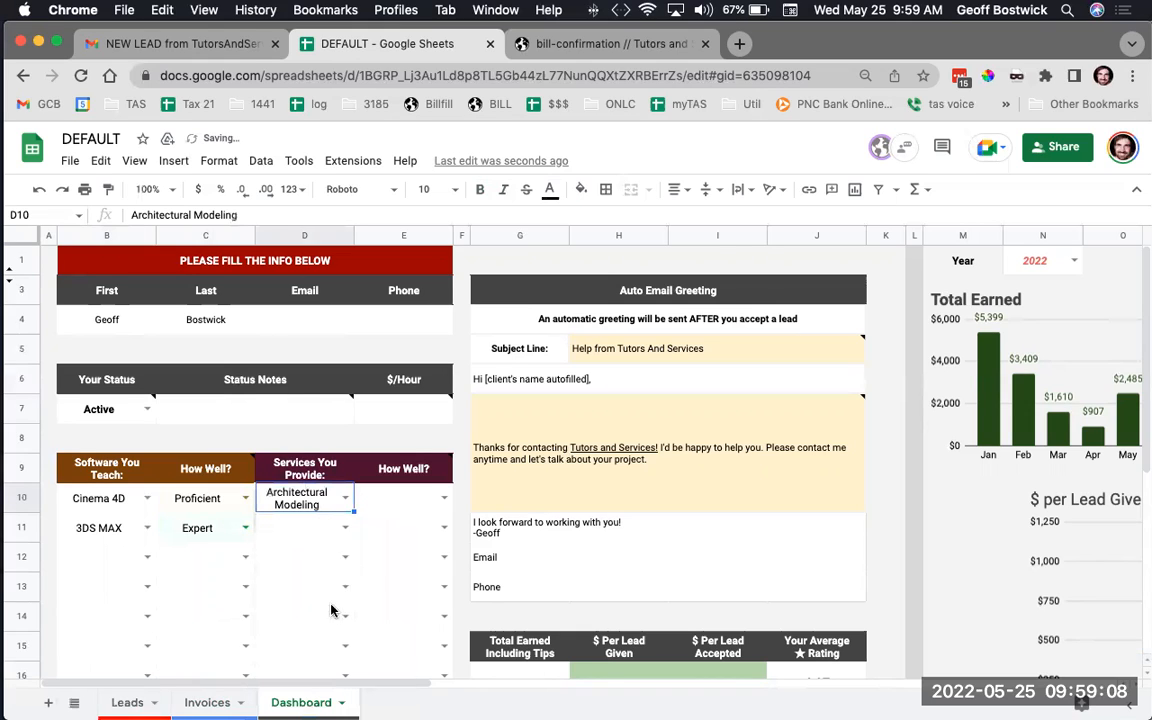
pyautogui.click(446, 503)
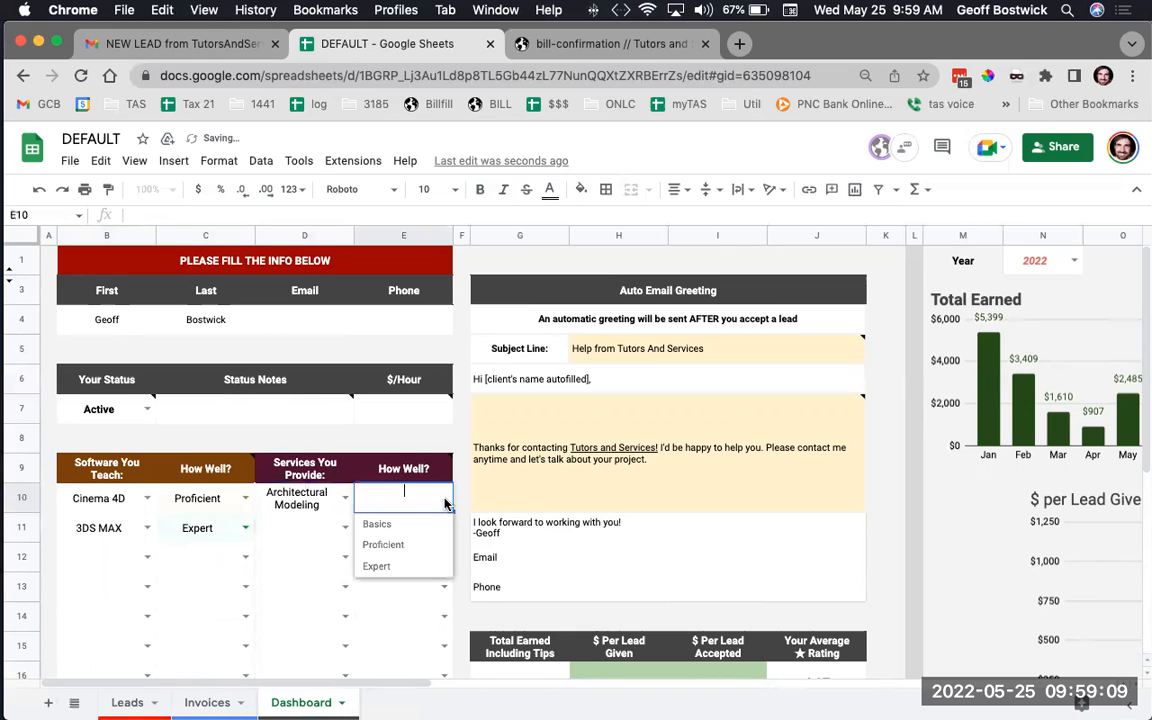
pyautogui.click(386, 566)
# Check the greeting's subject line and body, then type the tutor's e-mail address in D4
pyautogui.scroll(-3, 372, 524)
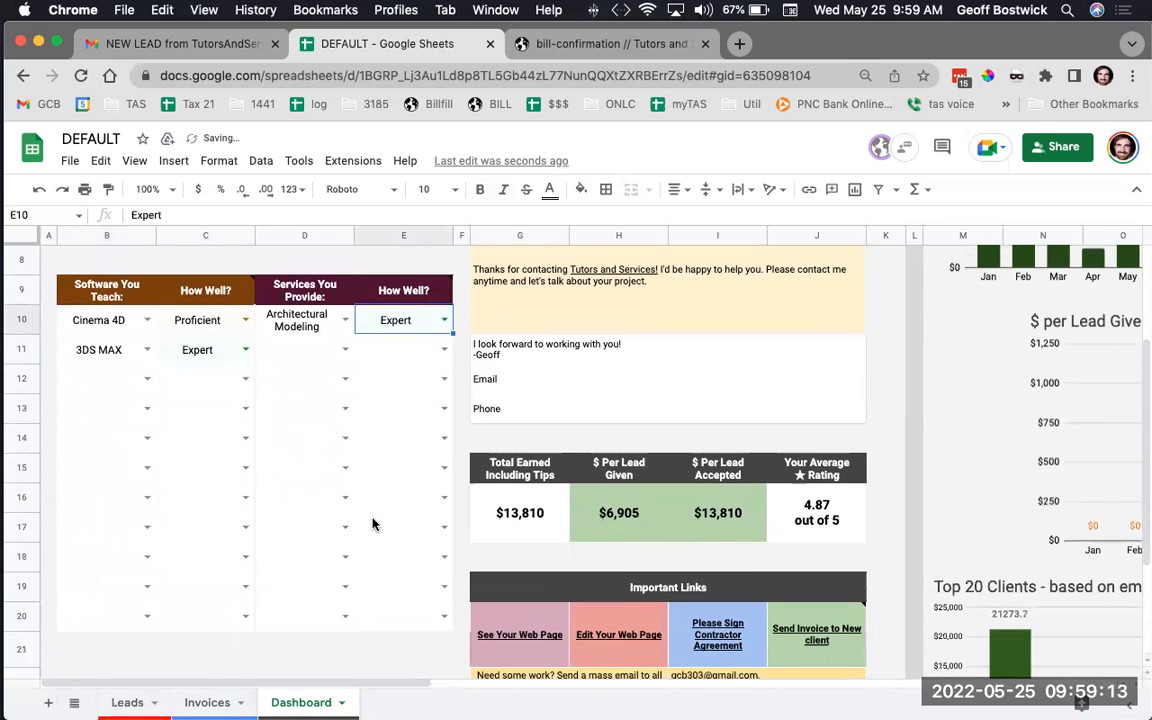
pyautogui.scroll(3, 372, 524)
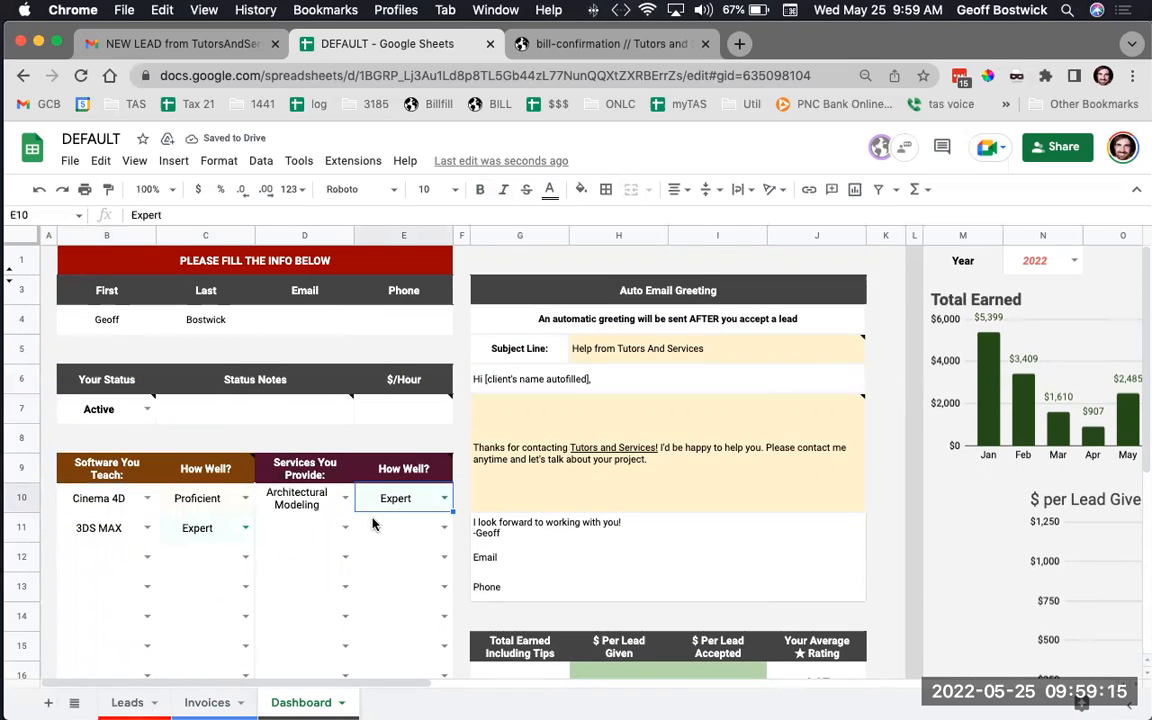
pyautogui.hscroll(1, 372, 524)
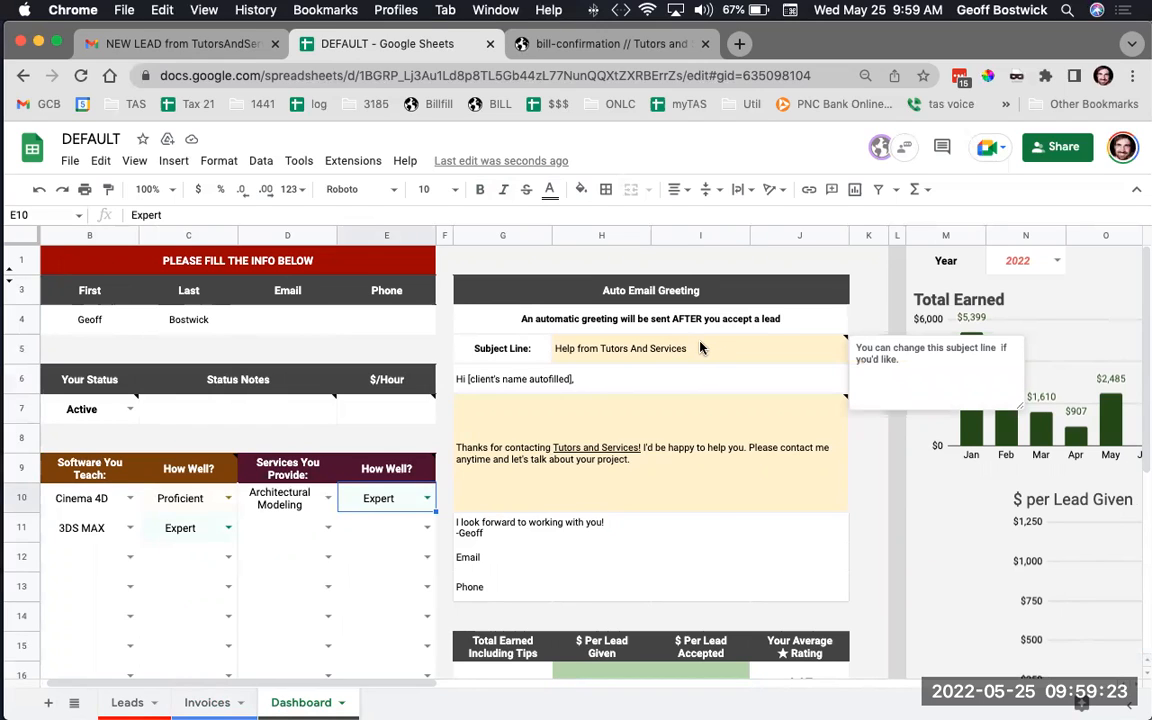
pyautogui.click(620, 348)
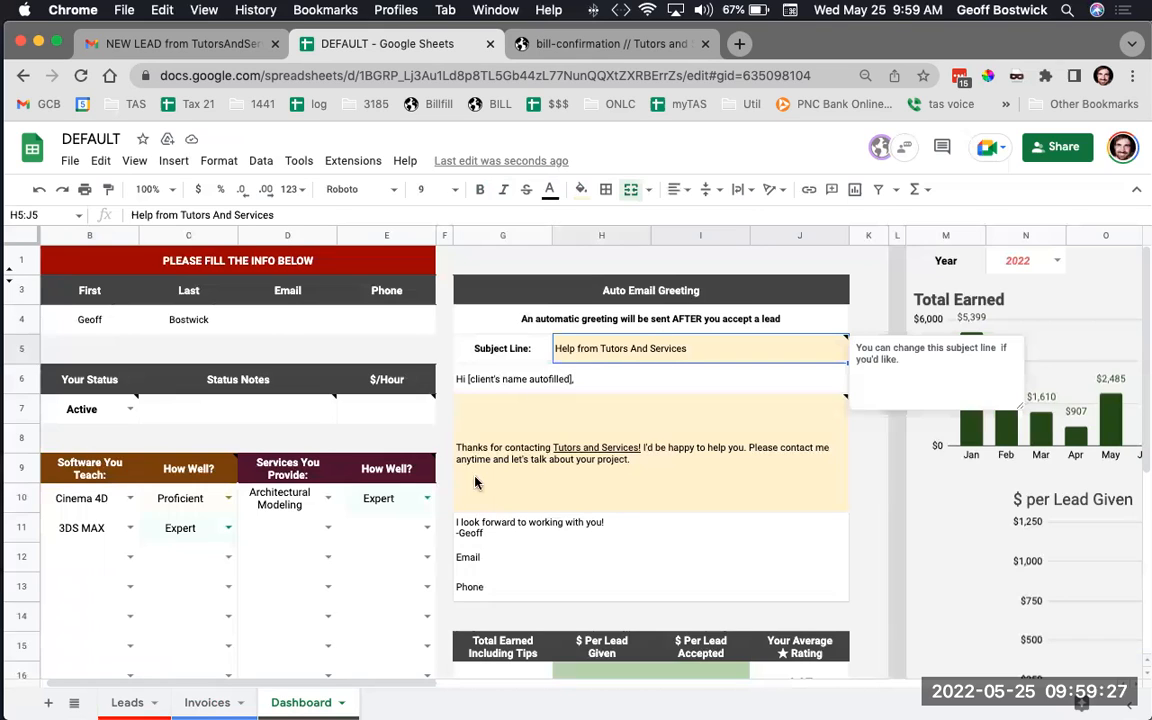
pyautogui.click(600, 425)
pyautogui.scroll(-1, 480, 517)
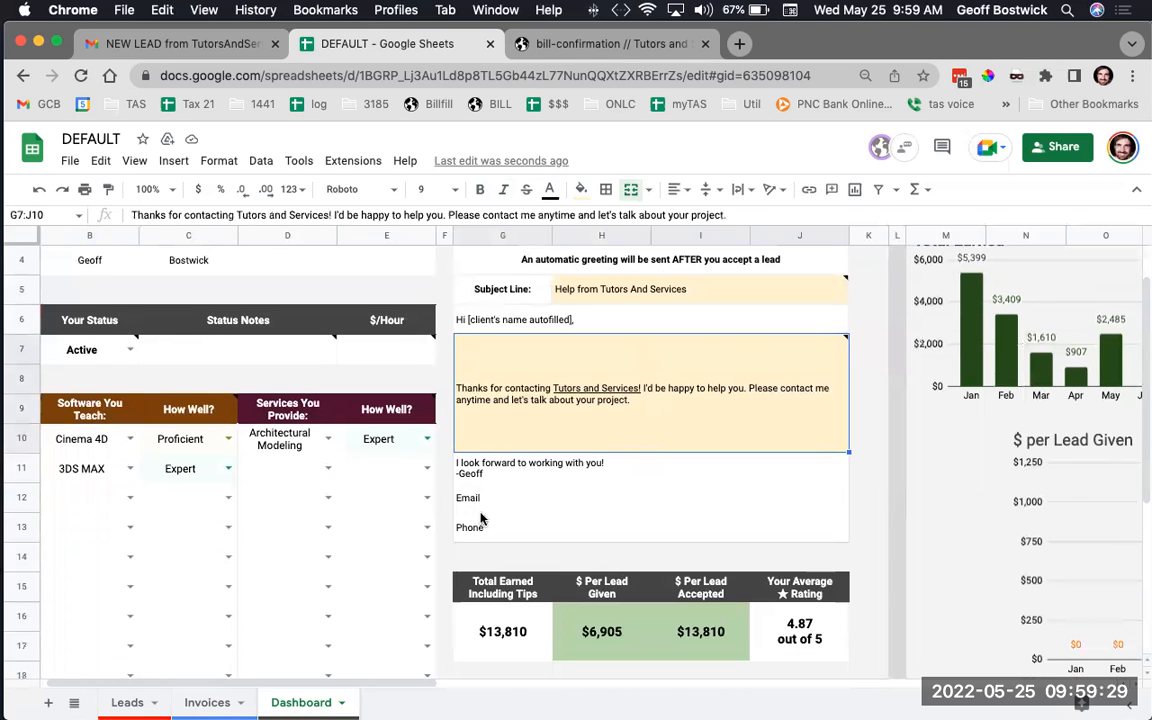
pyautogui.scroll(-1, 610, 470)
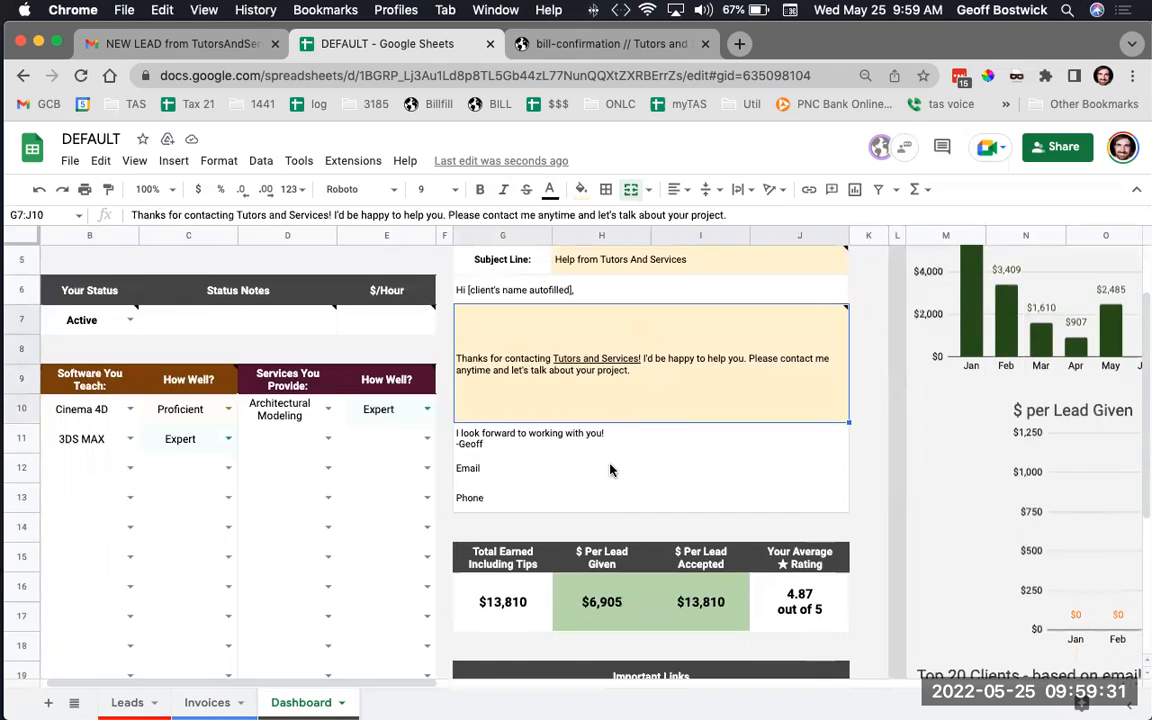
pyautogui.scroll(3, 610, 470)
pyautogui.click(293, 322)
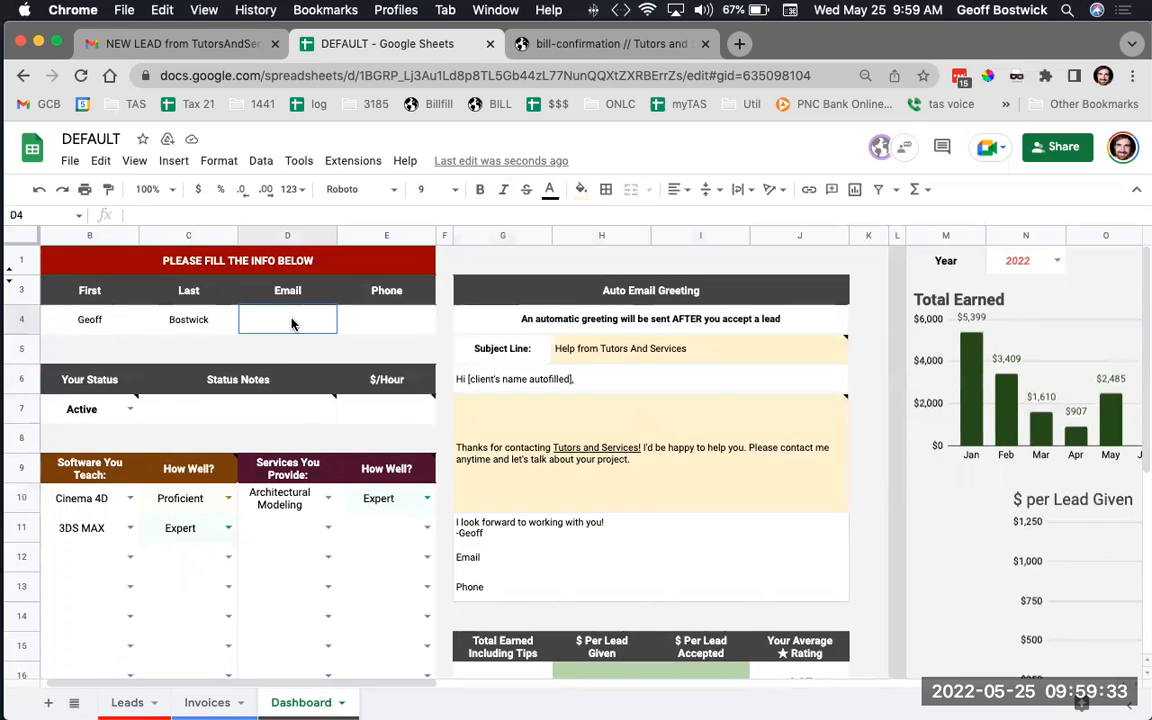
# Enter the tutor's phone number in E4, fixing a mistyped digit, so the greeting shows the e-mail
pyautogui.click(403, 321)
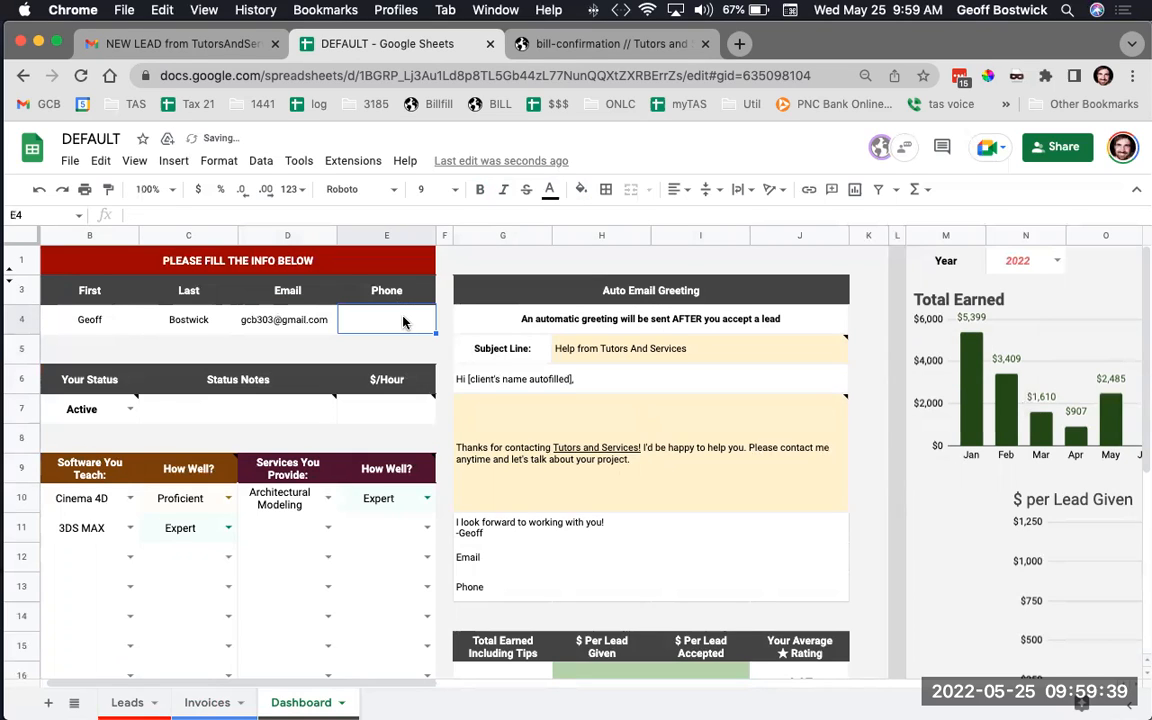
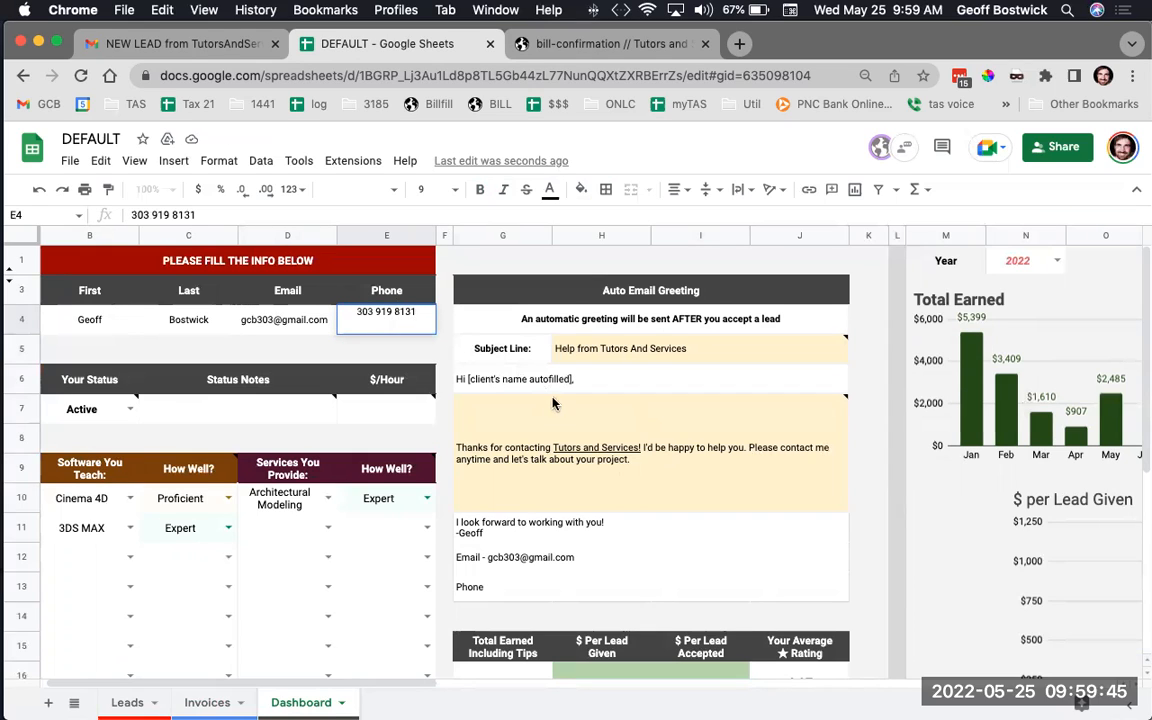
pyautogui.click(553, 403)
# Open the prefilled Jotform invoice via Send Invoice to New client, then return to the DEFAULT spreadsheet
pyautogui.scroll(-3, 555, 410)
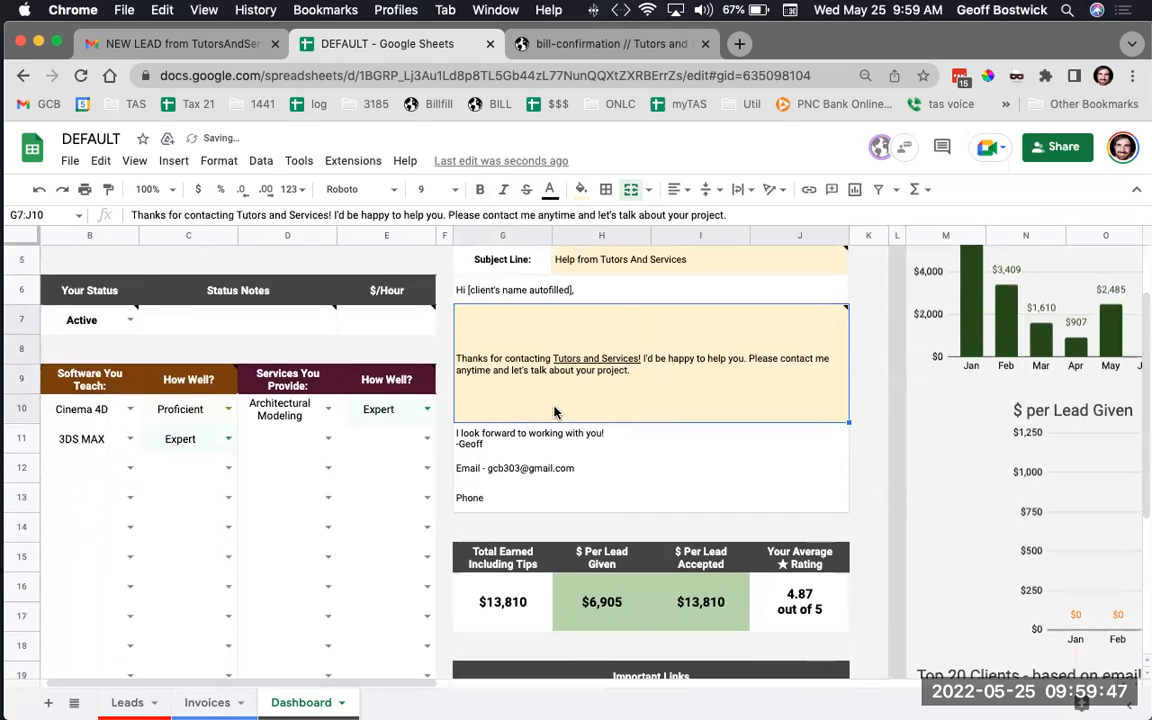
pyautogui.scroll(-5, 555, 412)
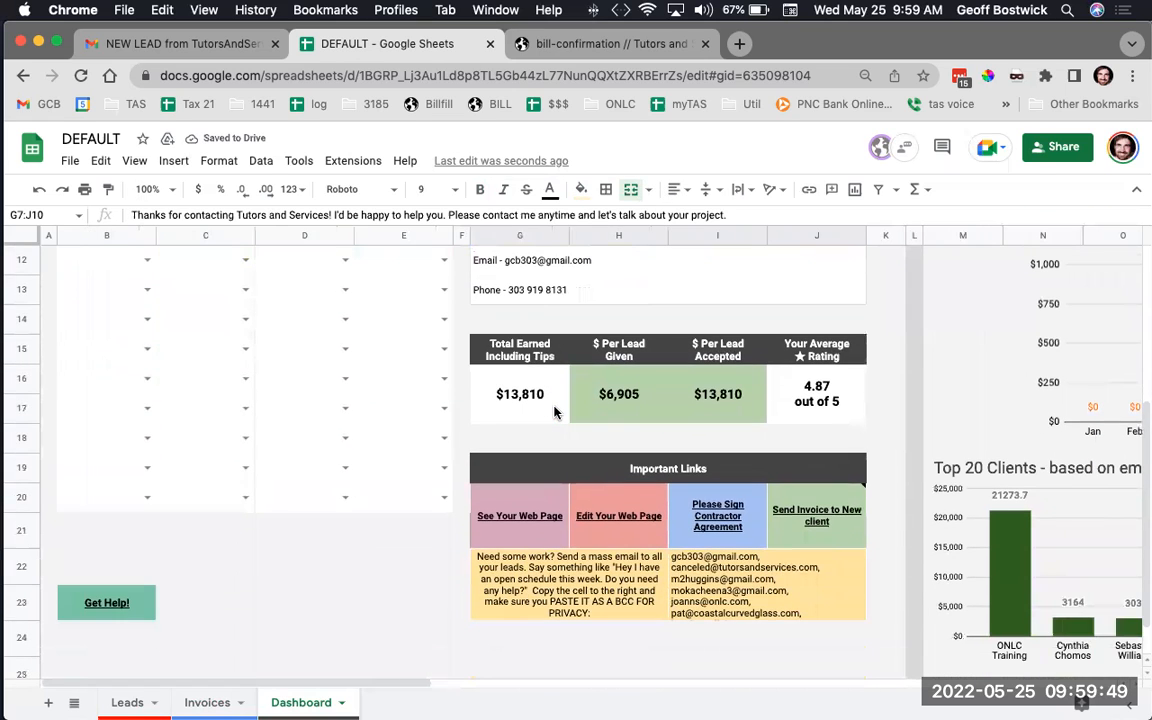
pyautogui.scroll(5, 555, 412)
pyautogui.hscroll(10, 555, 412)
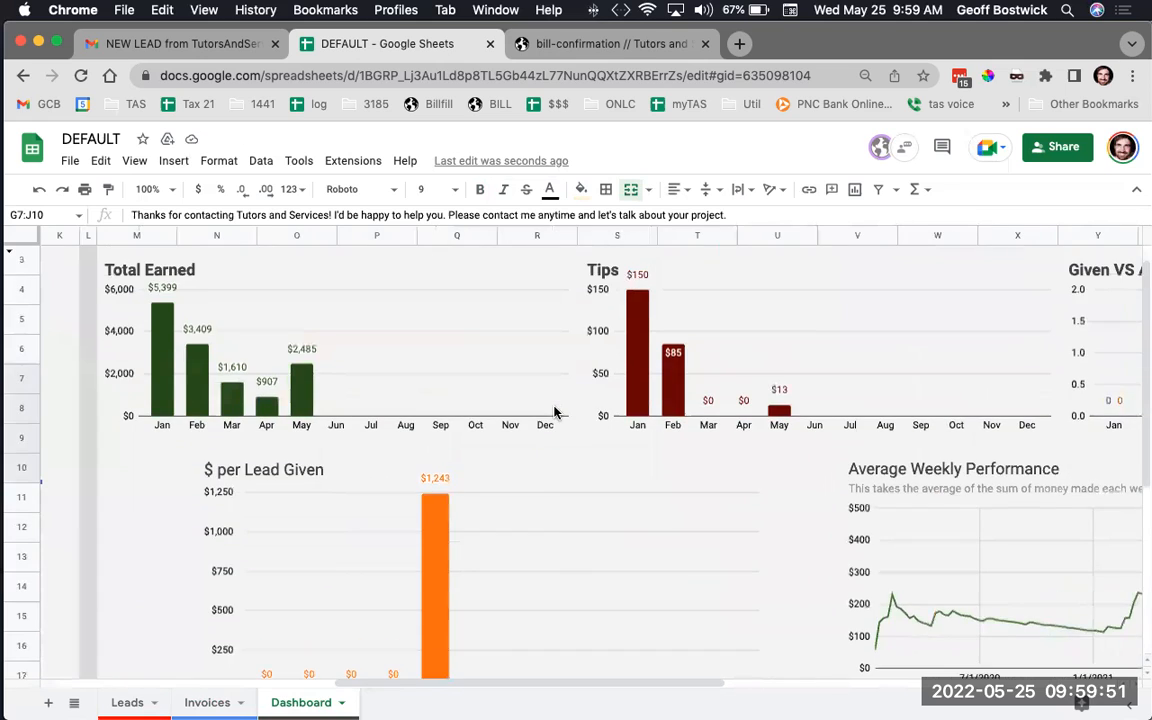
pyautogui.hscroll(-10, 555, 412)
pyautogui.scroll(-5, 555, 412)
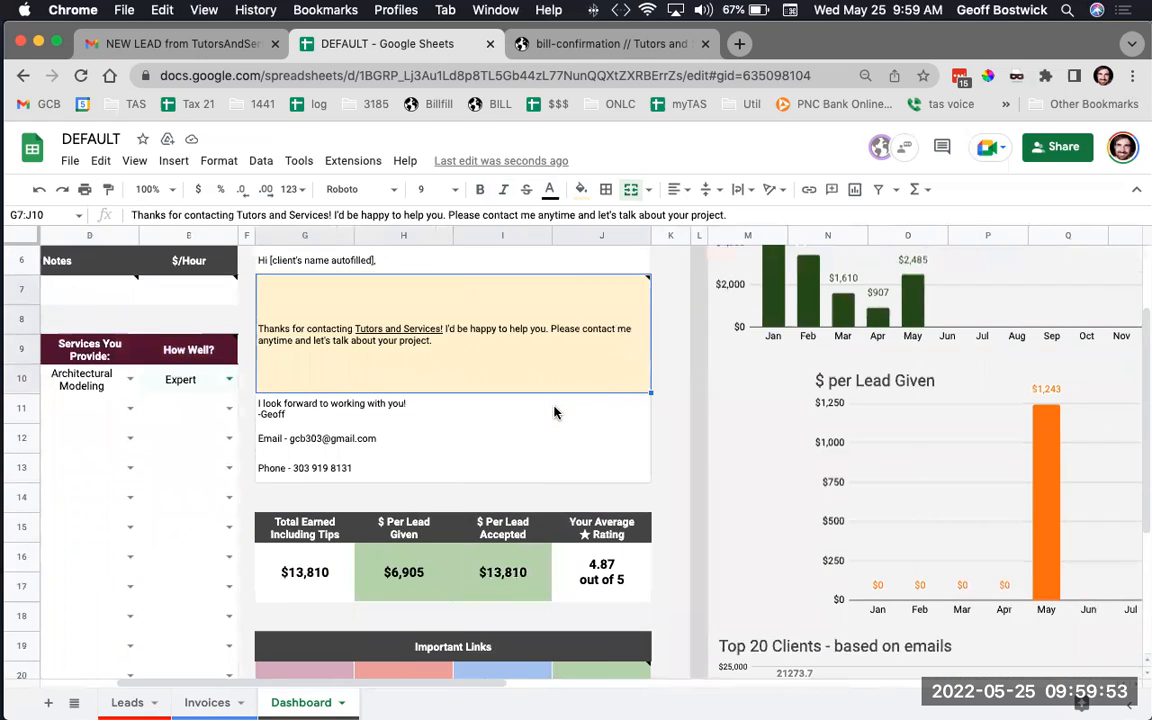
pyautogui.scroll(-3, 555, 412)
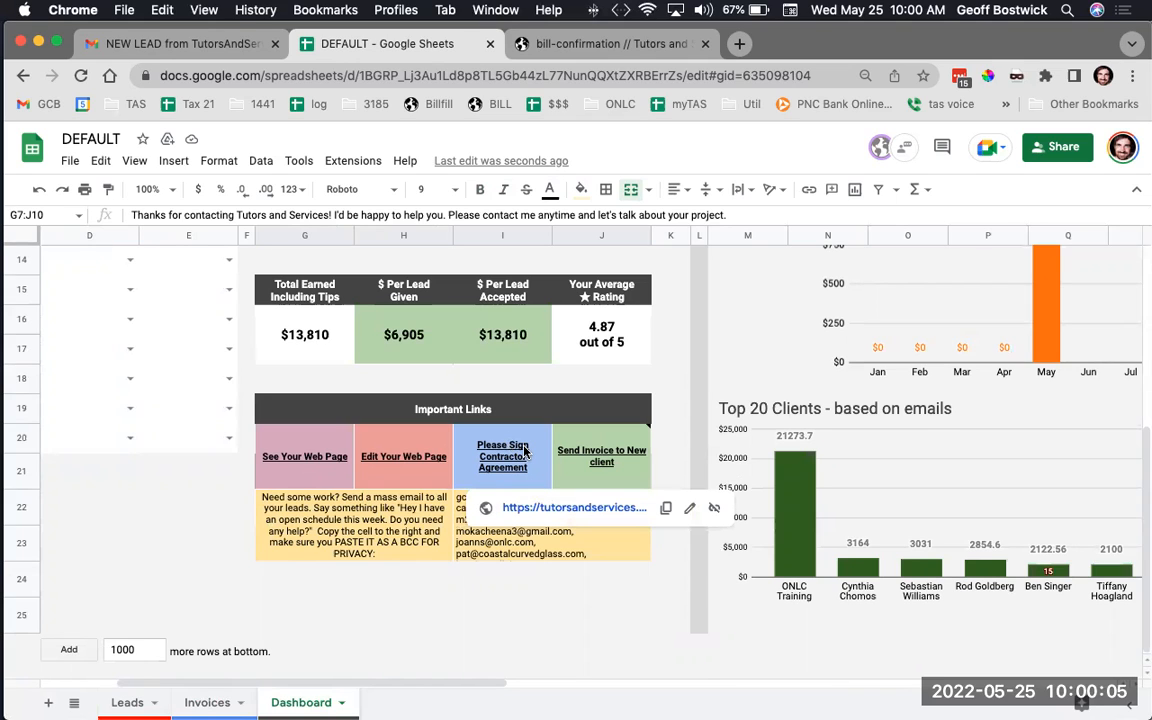
pyautogui.click(605, 453)
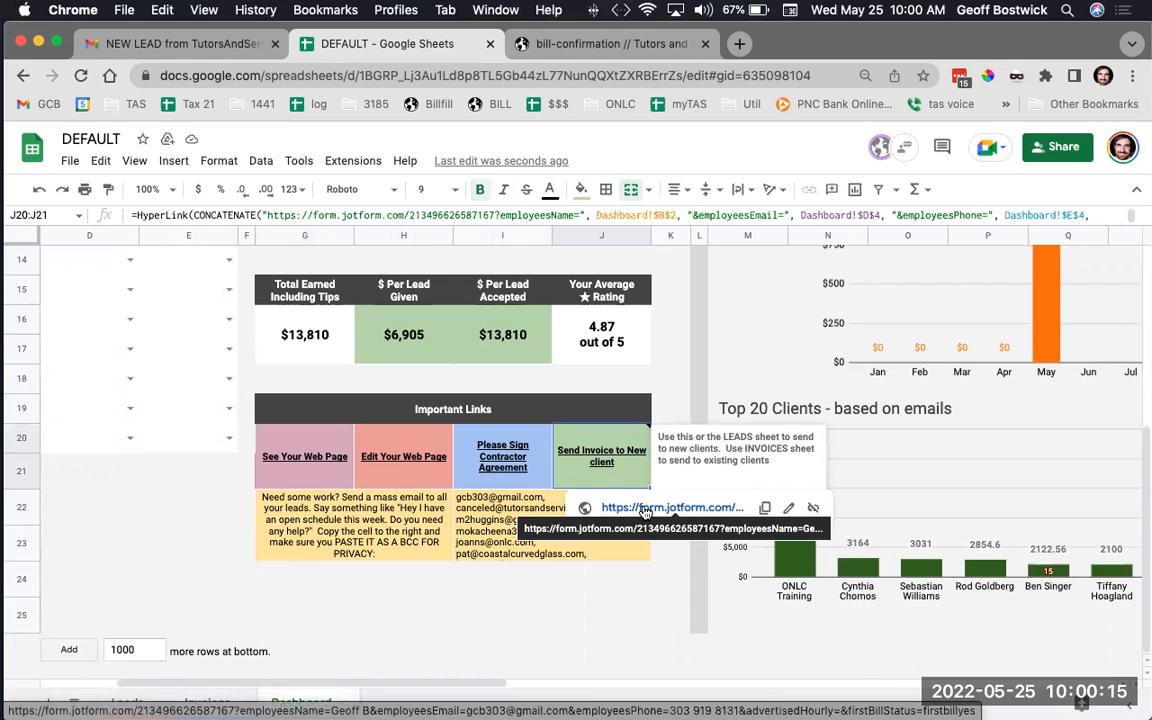
pyautogui.click(645, 509)
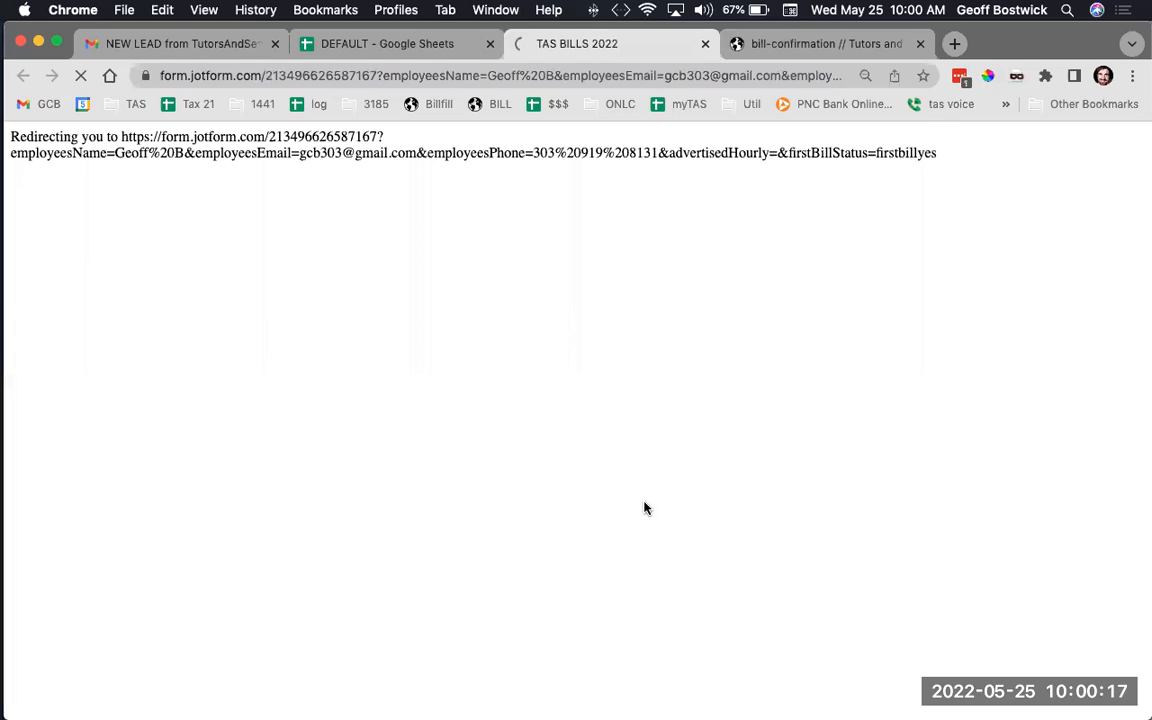
pyautogui.scroll(-3, 525, 485)
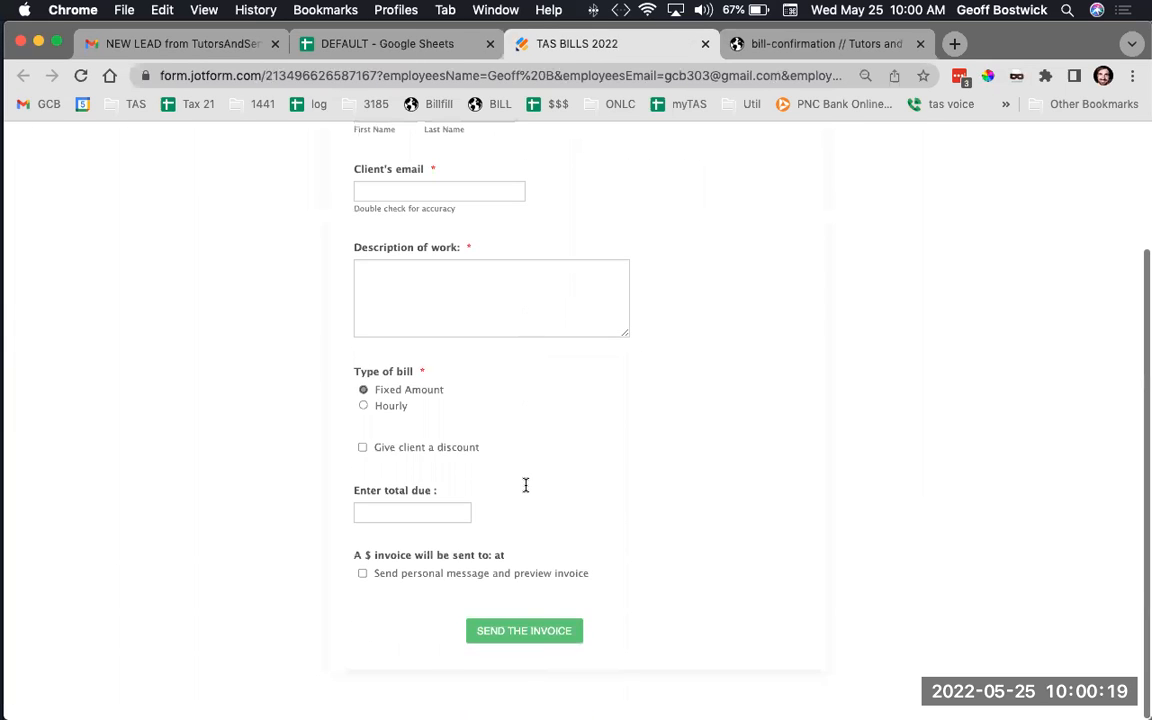
pyautogui.scroll(3, 525, 485)
pyautogui.click(400, 44)
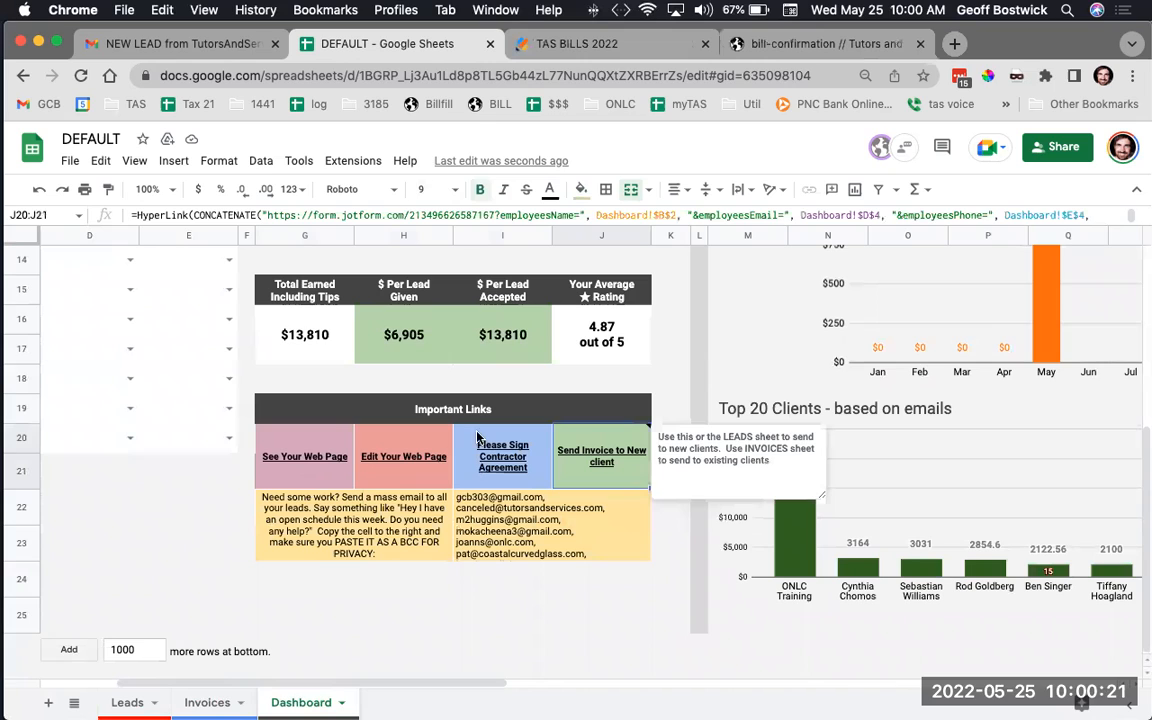
pyautogui.click(530, 527)
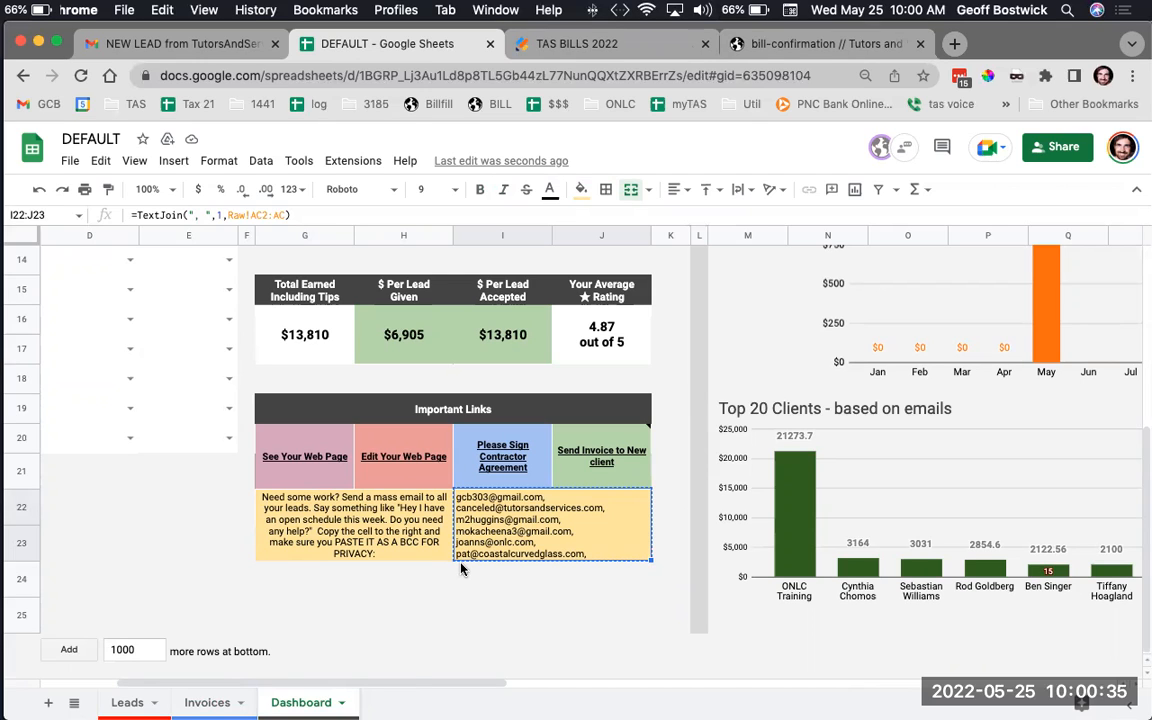
pyautogui.hscroll(5, 543, 587)
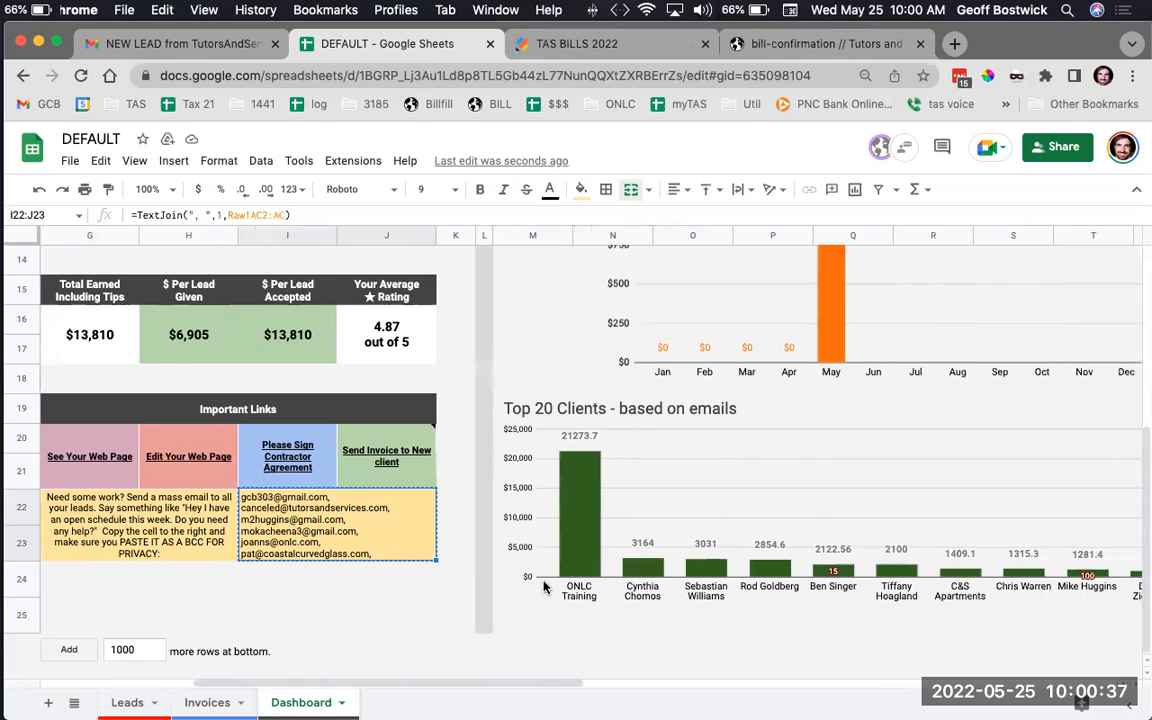
pyautogui.hscroll(4, 543, 587)
pyautogui.scroll(10, 543, 587)
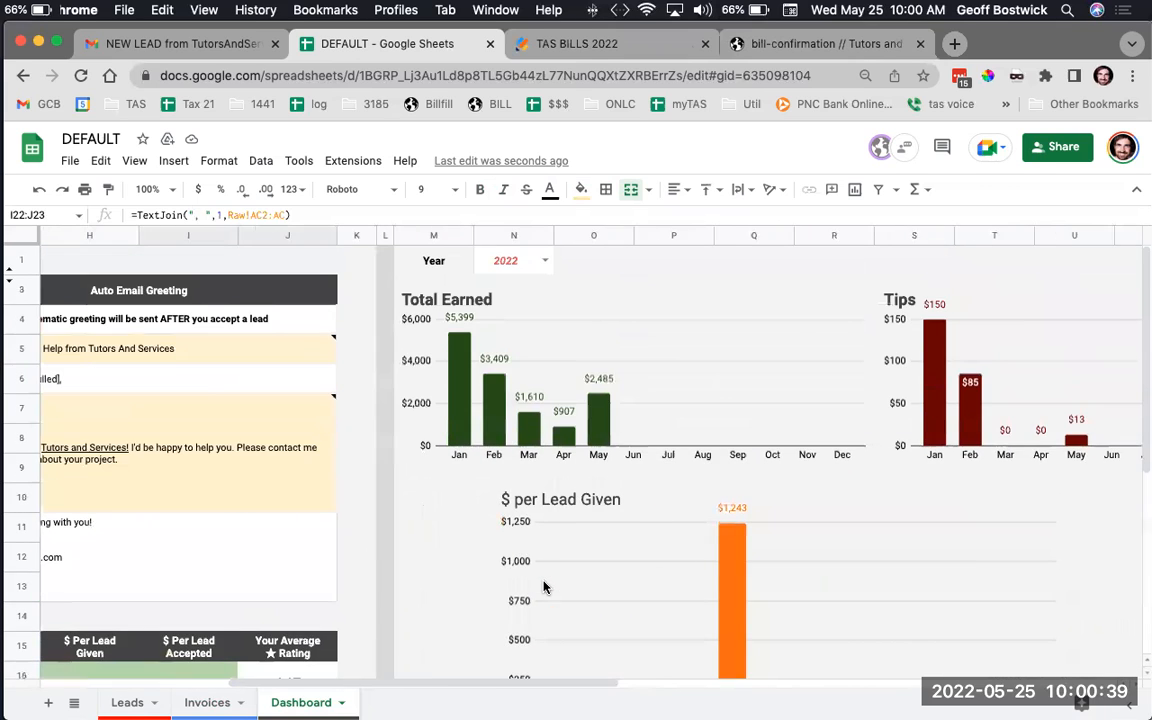
pyautogui.hscroll(4, 543, 587)
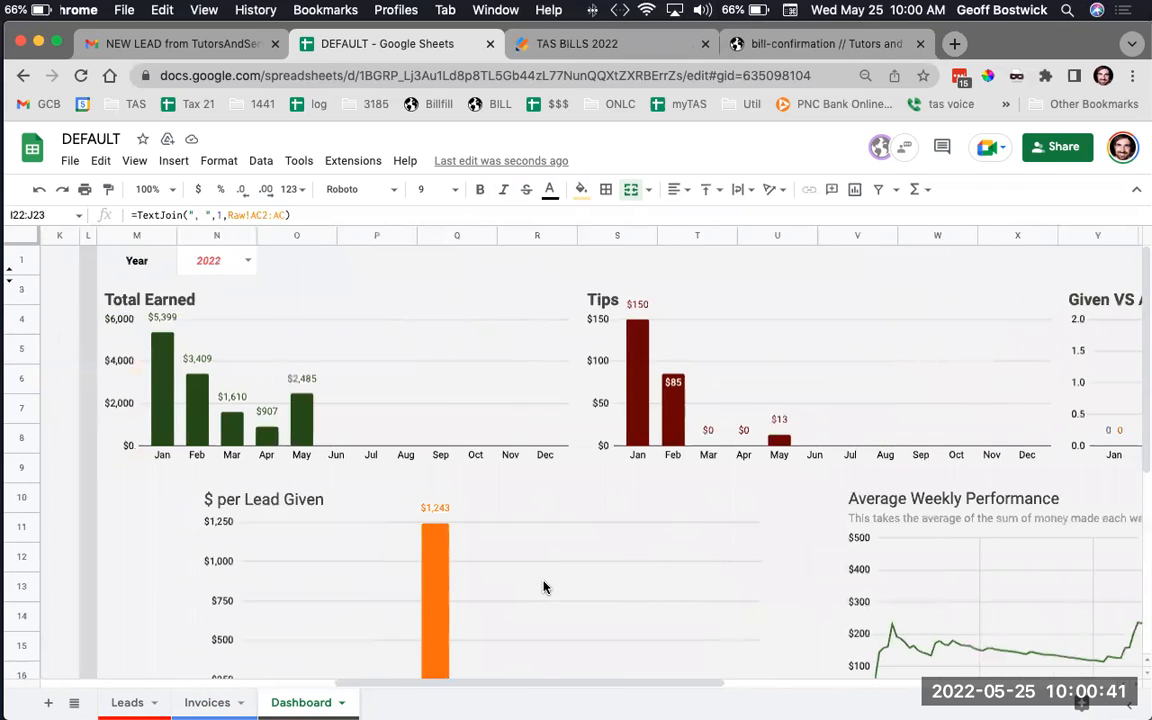
pyautogui.hscroll(-4, 543, 587)
pyautogui.click(446, 260)
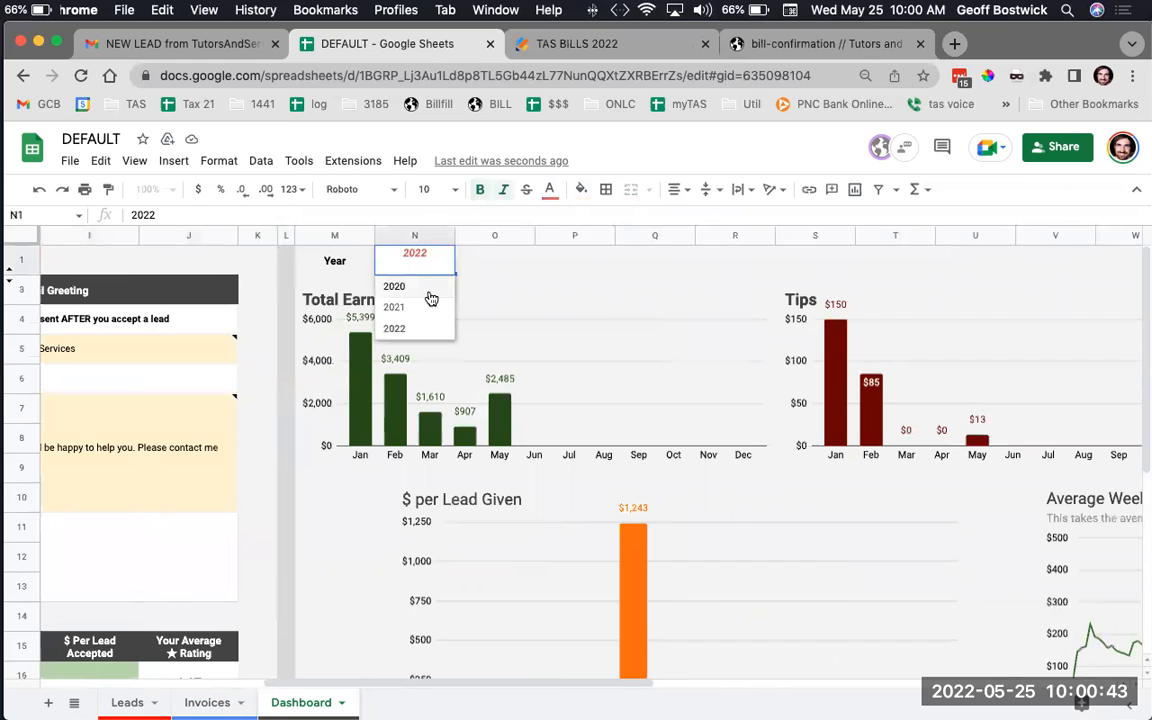
pyautogui.click(422, 290)
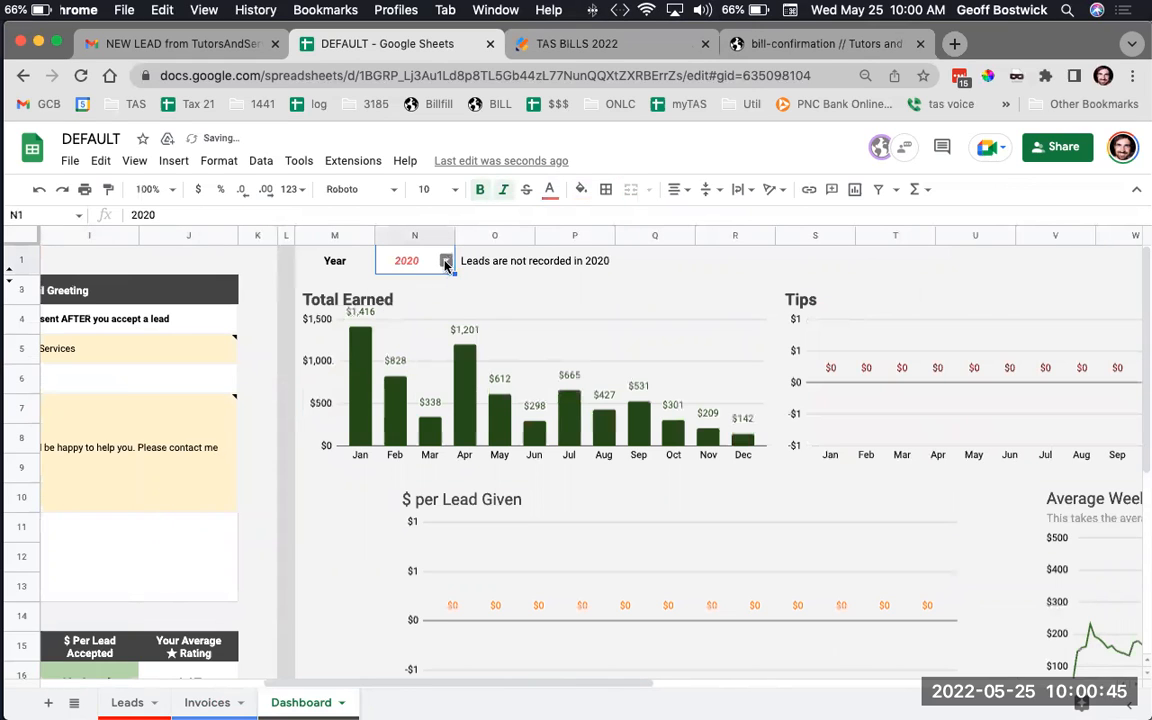
pyautogui.click(441, 261)
pyautogui.click(424, 306)
pyautogui.click(447, 264)
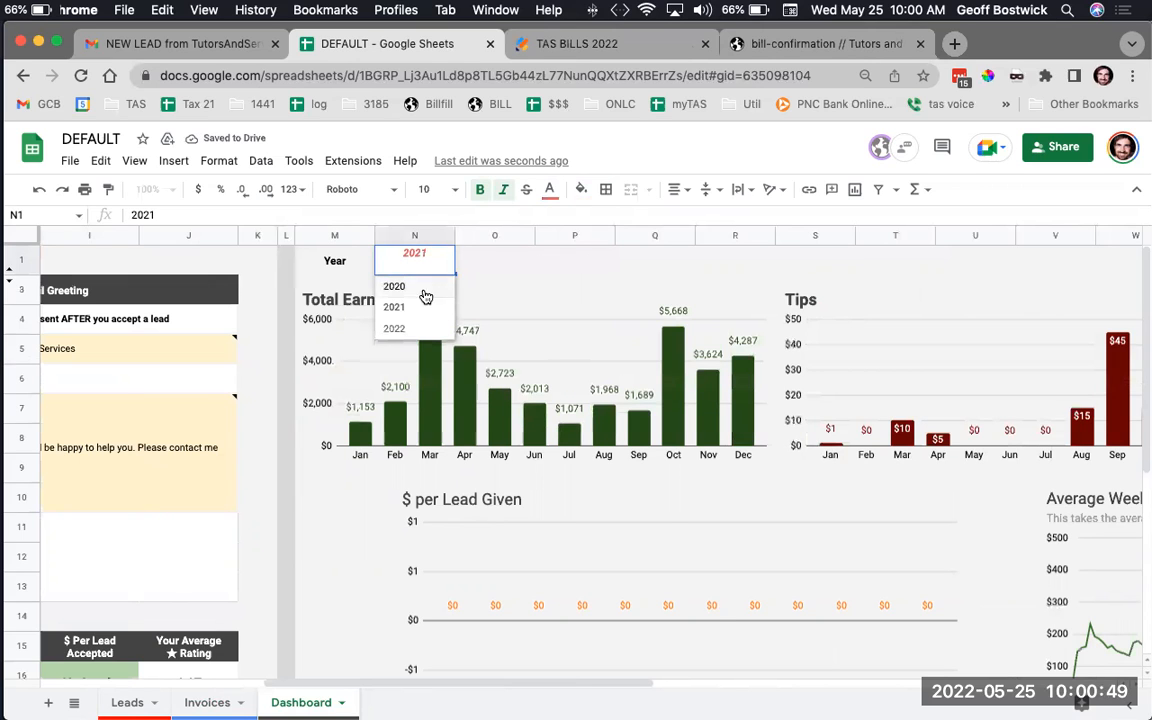
pyautogui.click(414, 328)
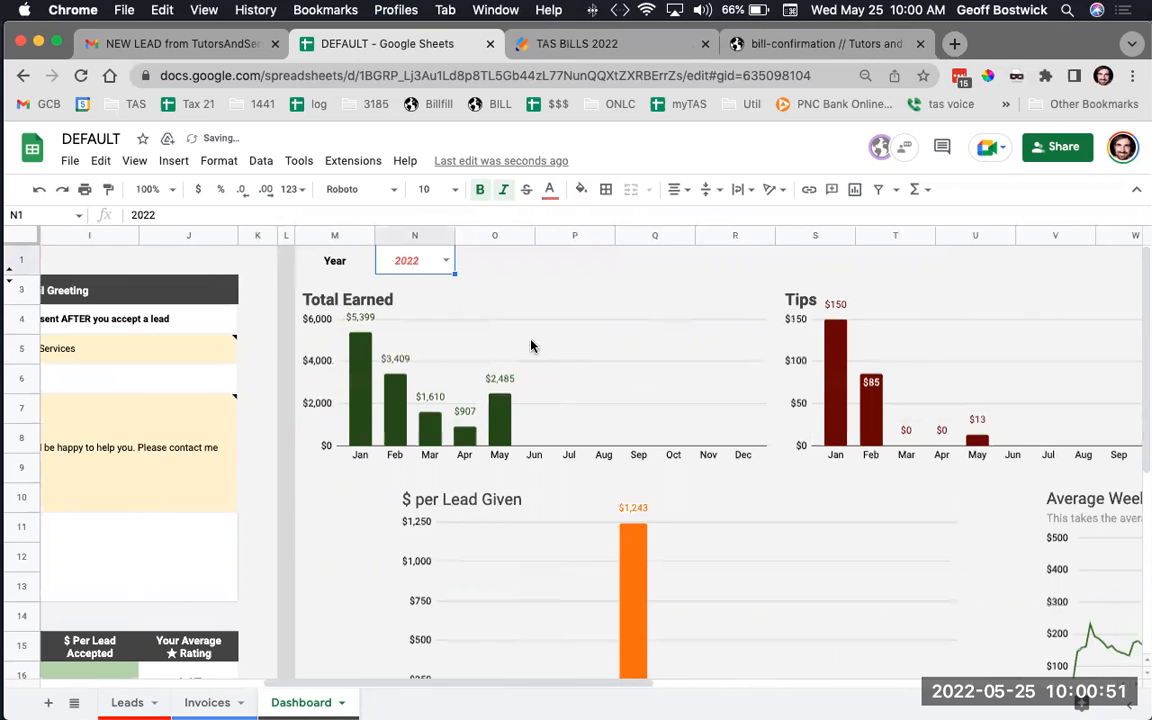
pyautogui.scroll(-5, 531, 344)
pyautogui.hscroll(3, 531, 344)
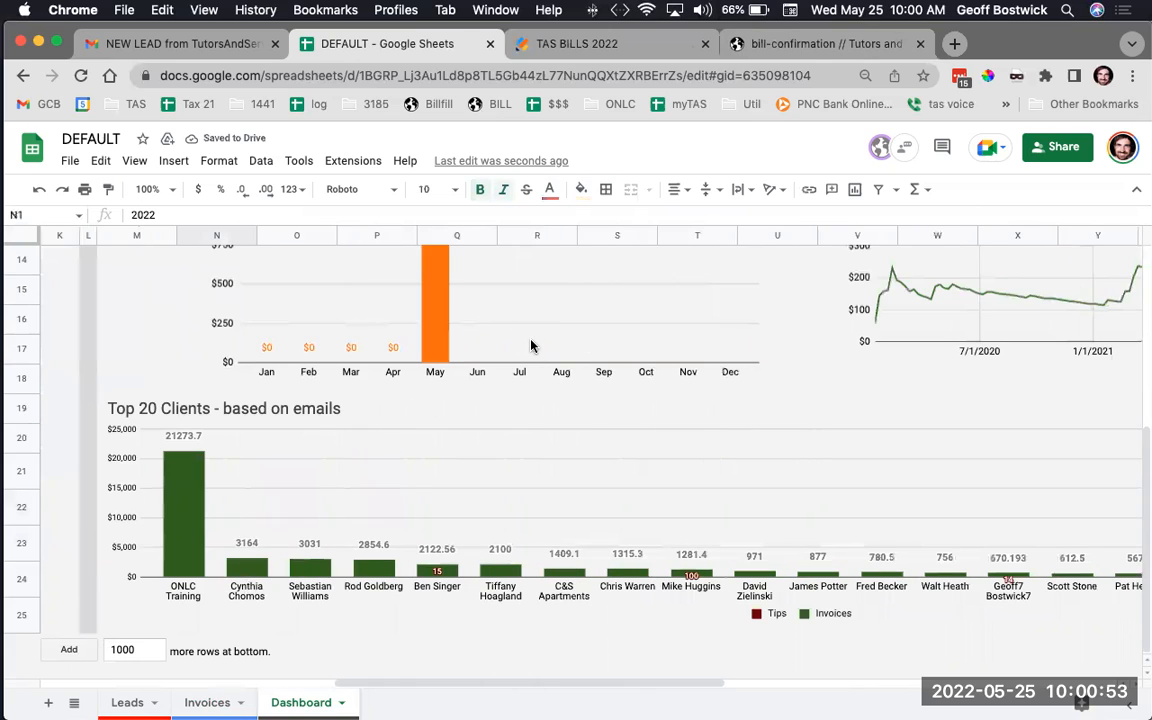
pyautogui.hscroll(8, 298, 577)
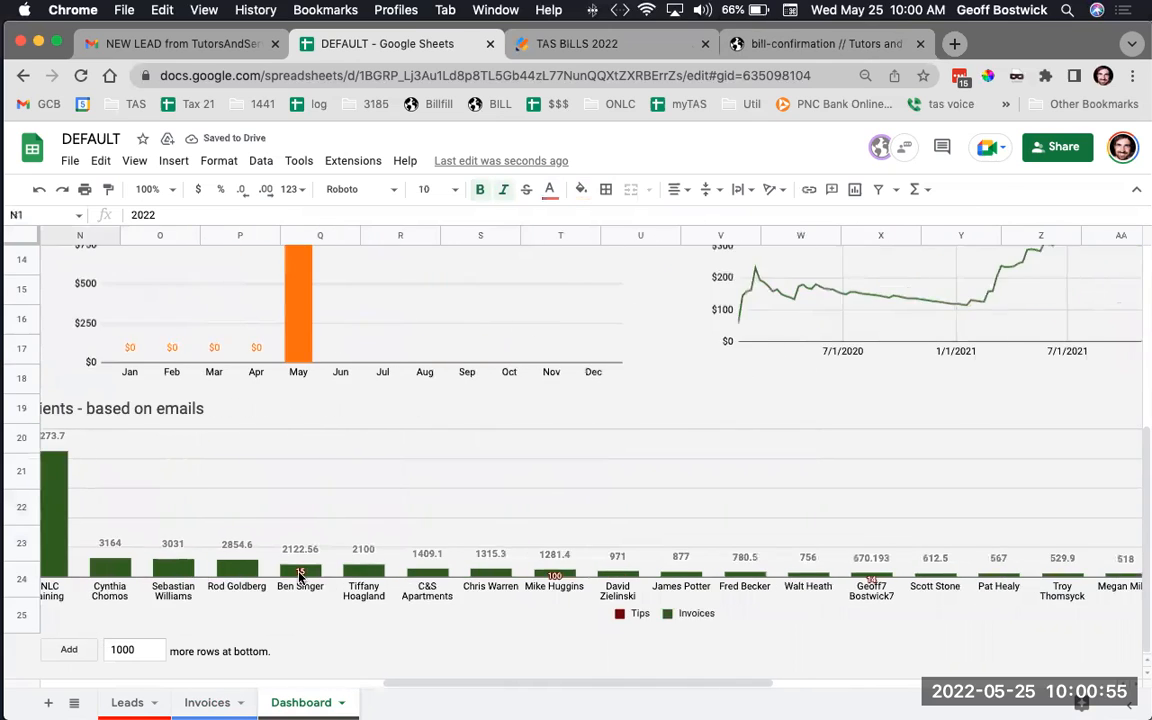
pyautogui.hscroll(-10, 298, 577)
pyautogui.hscroll(5, 298, 577)
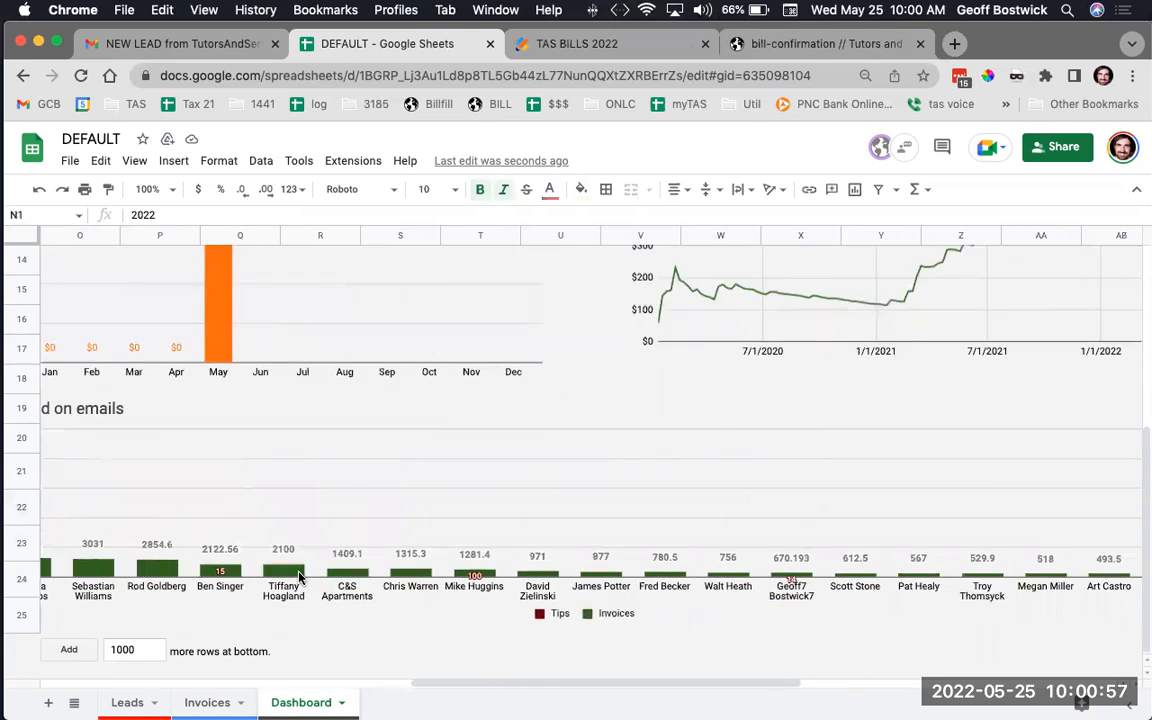
pyautogui.scroll(5, 298, 577)
pyautogui.hscroll(3, 298, 577)
pyautogui.scroll(2, 298, 577)
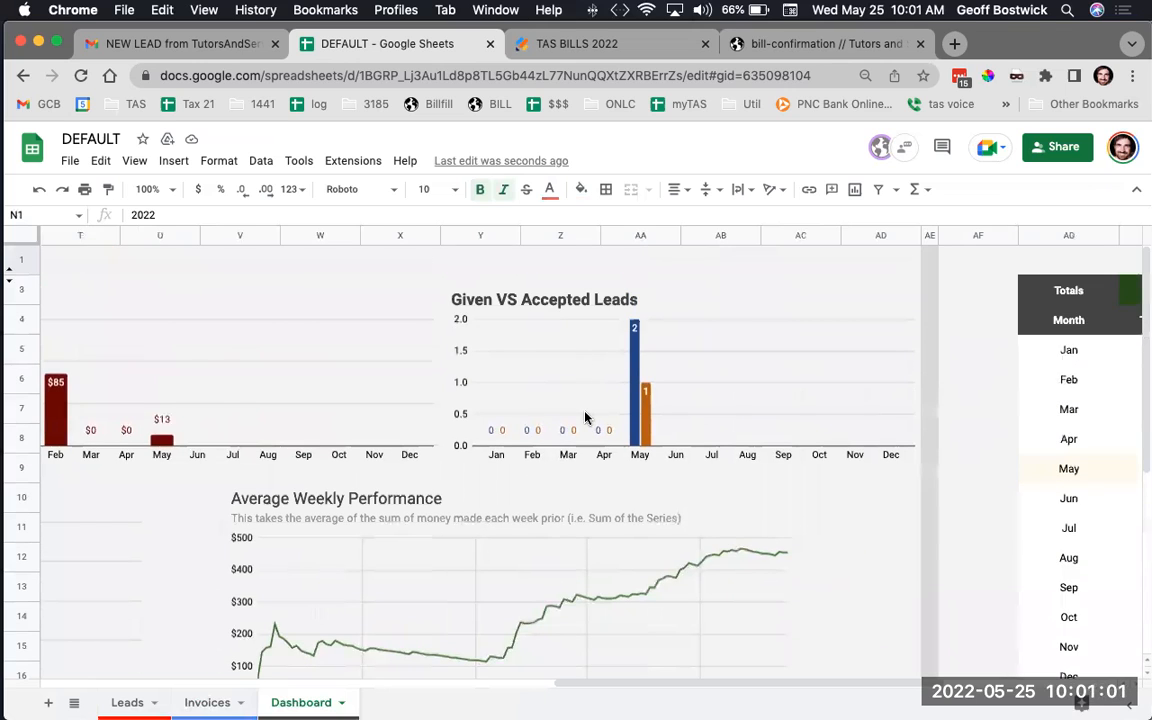
pyautogui.hscroll(-15, 585, 418)
pyautogui.scroll(-1, 585, 418)
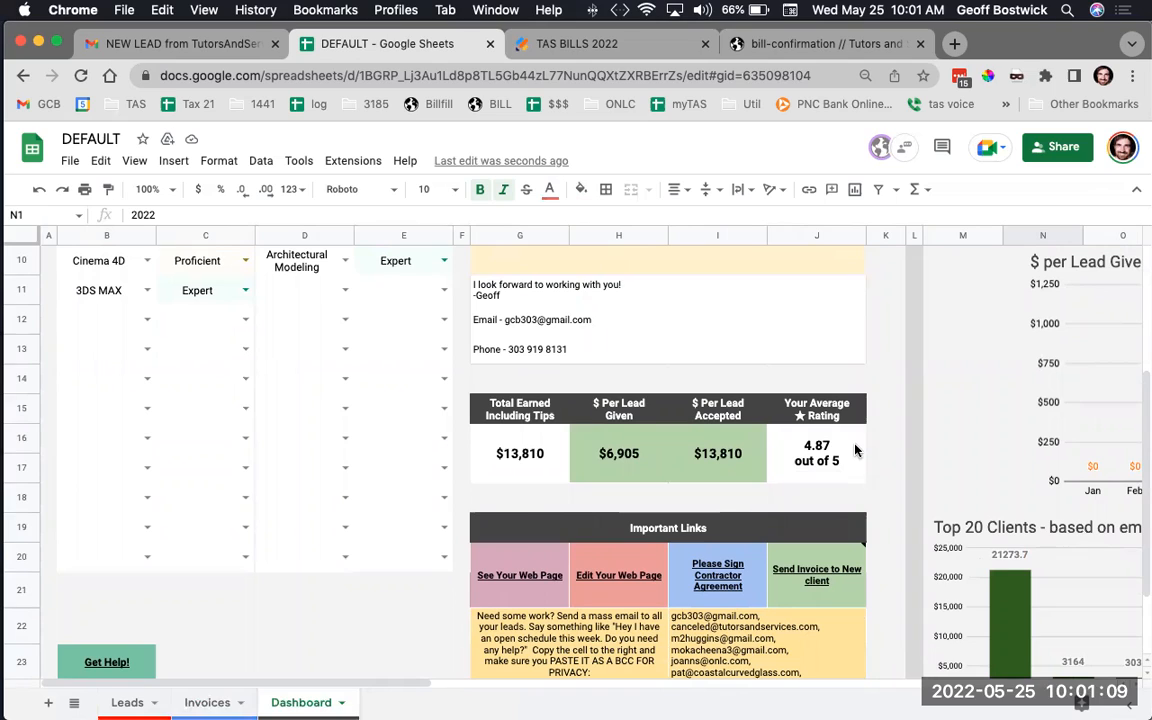
pyautogui.click(710, 452)
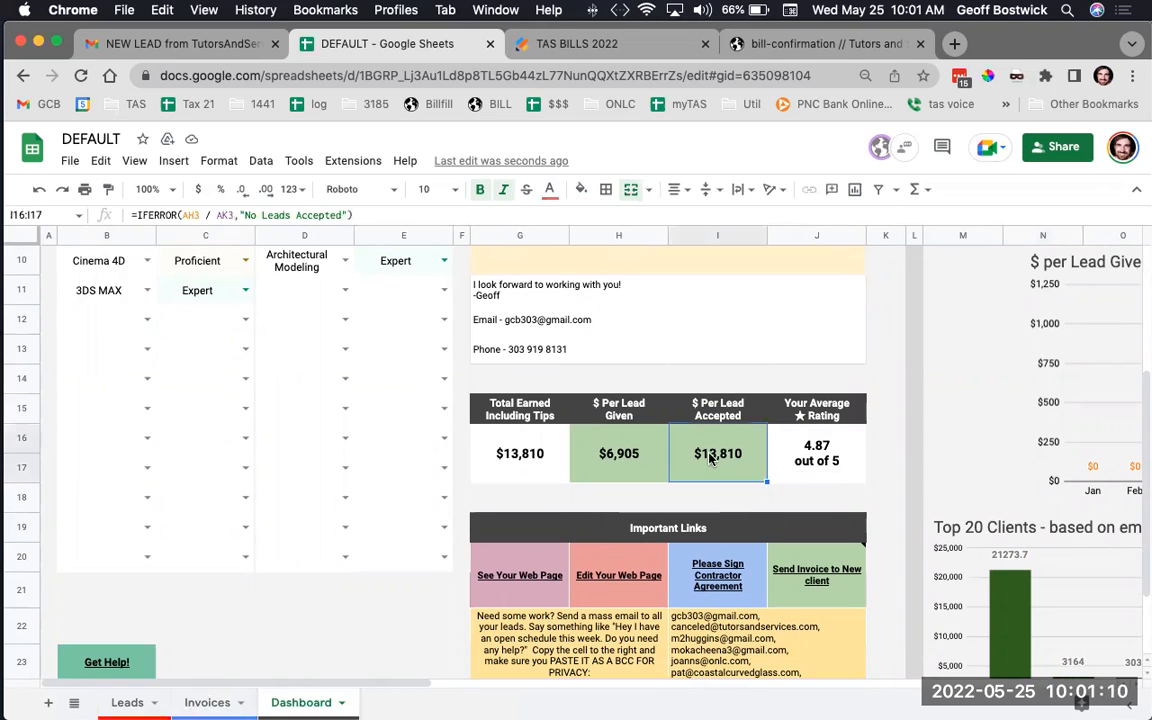
pyautogui.click(640, 448)
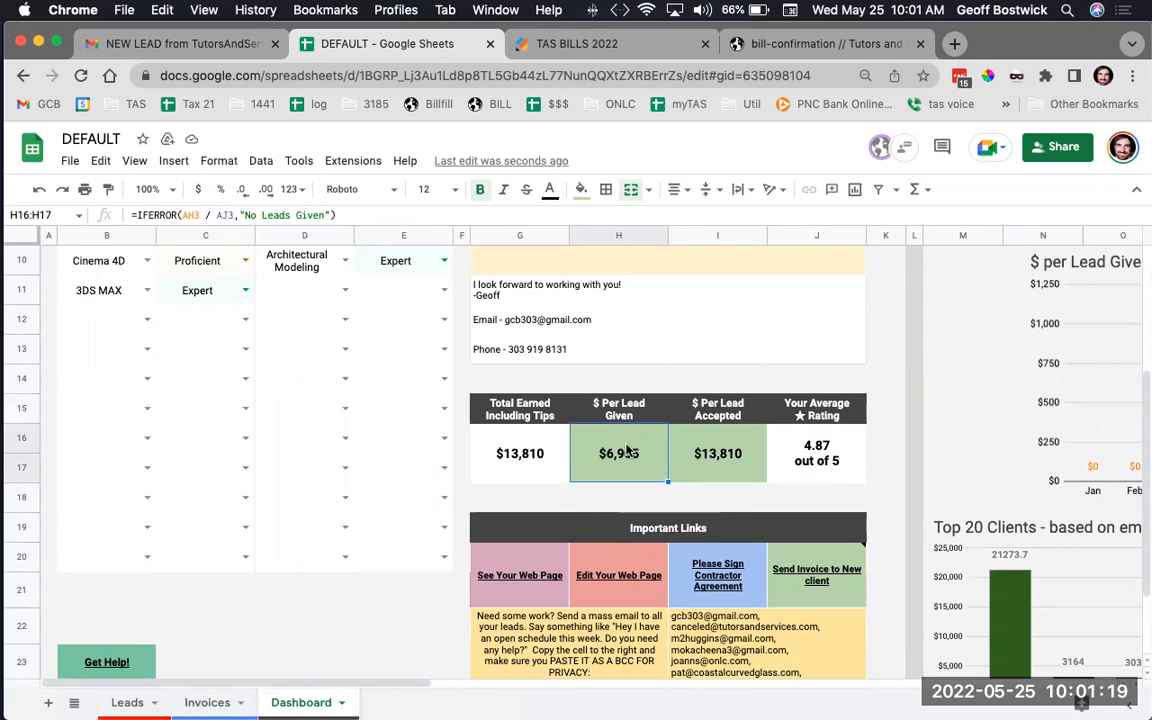
pyautogui.click(722, 440)
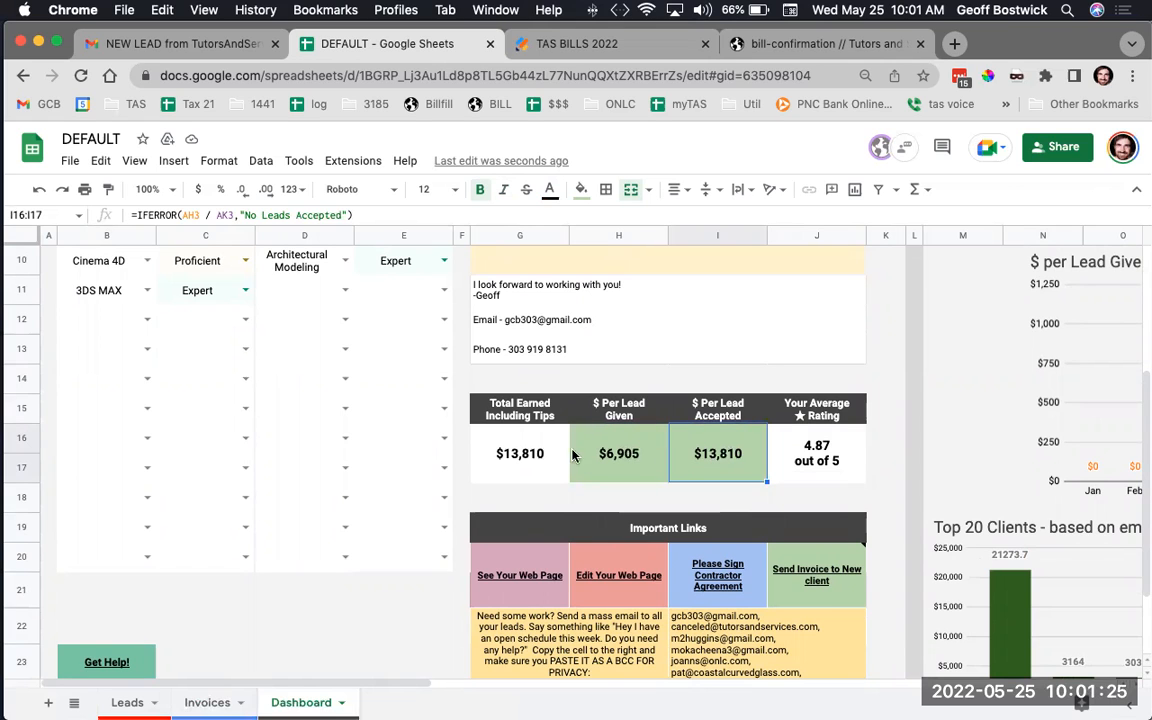
pyautogui.scroll(5, 613, 457)
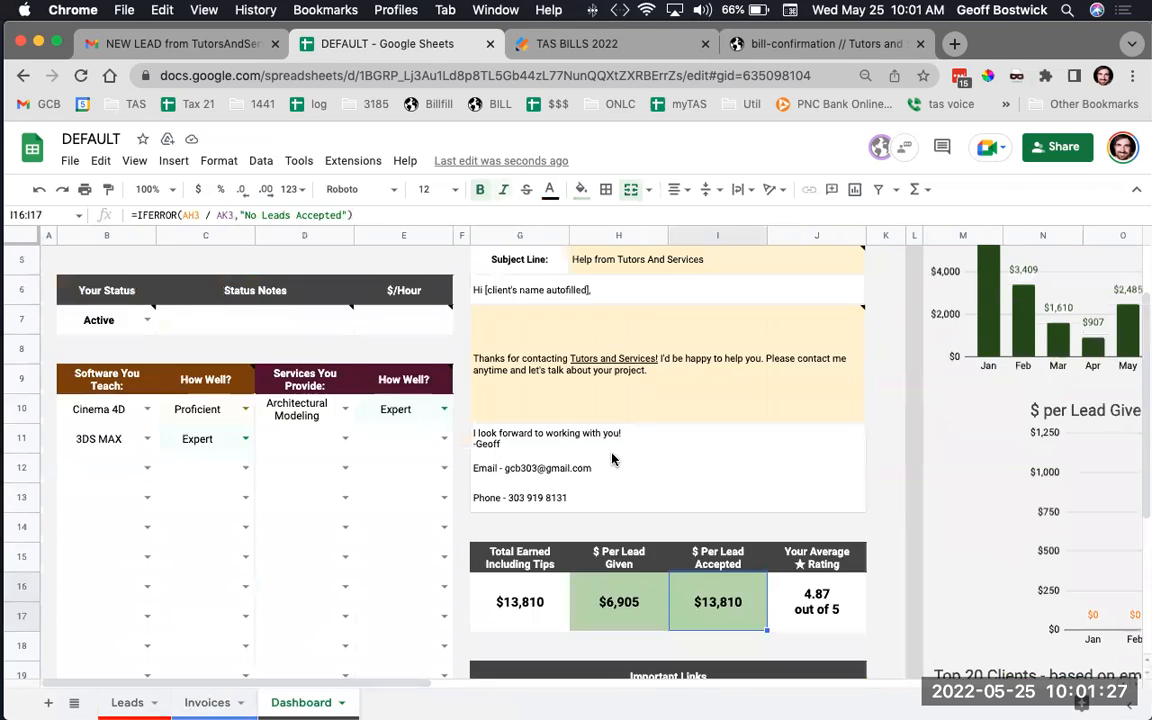
# Follow the Get Help! link in B23 to the tutorsandservices.com tutorhelp page in a new tab
pyautogui.scroll(-7, 613, 457)
pyautogui.hscroll(15, 613, 457)
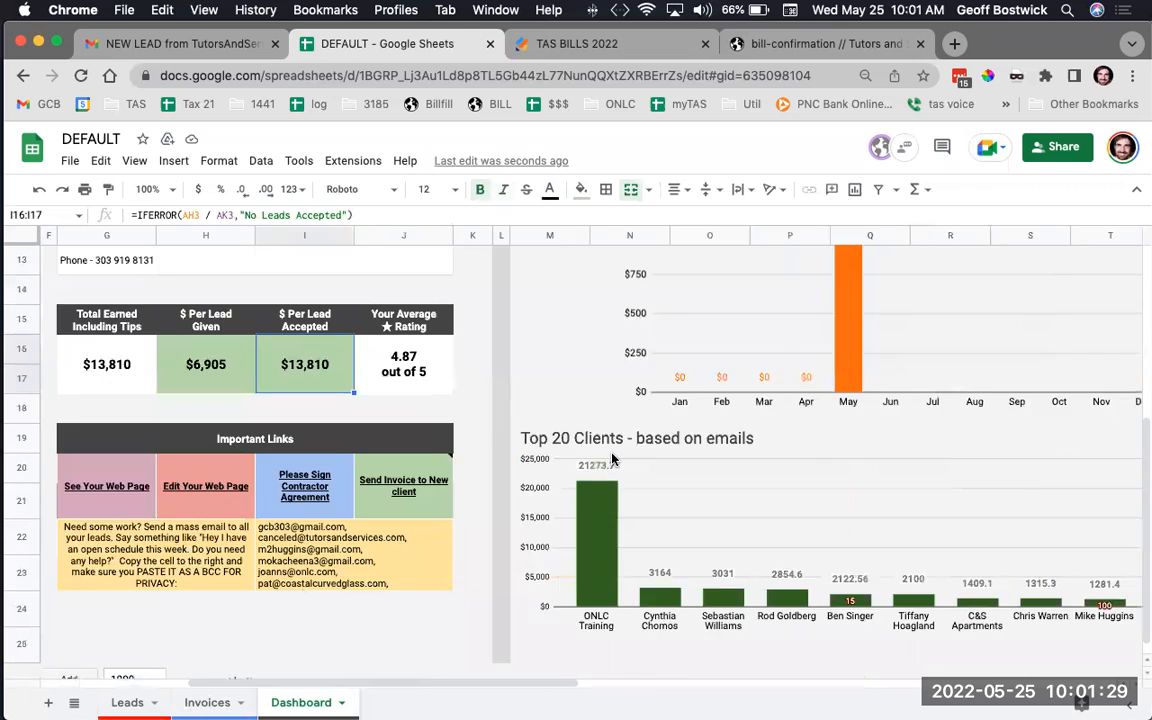
pyautogui.hscroll(3, 613, 457)
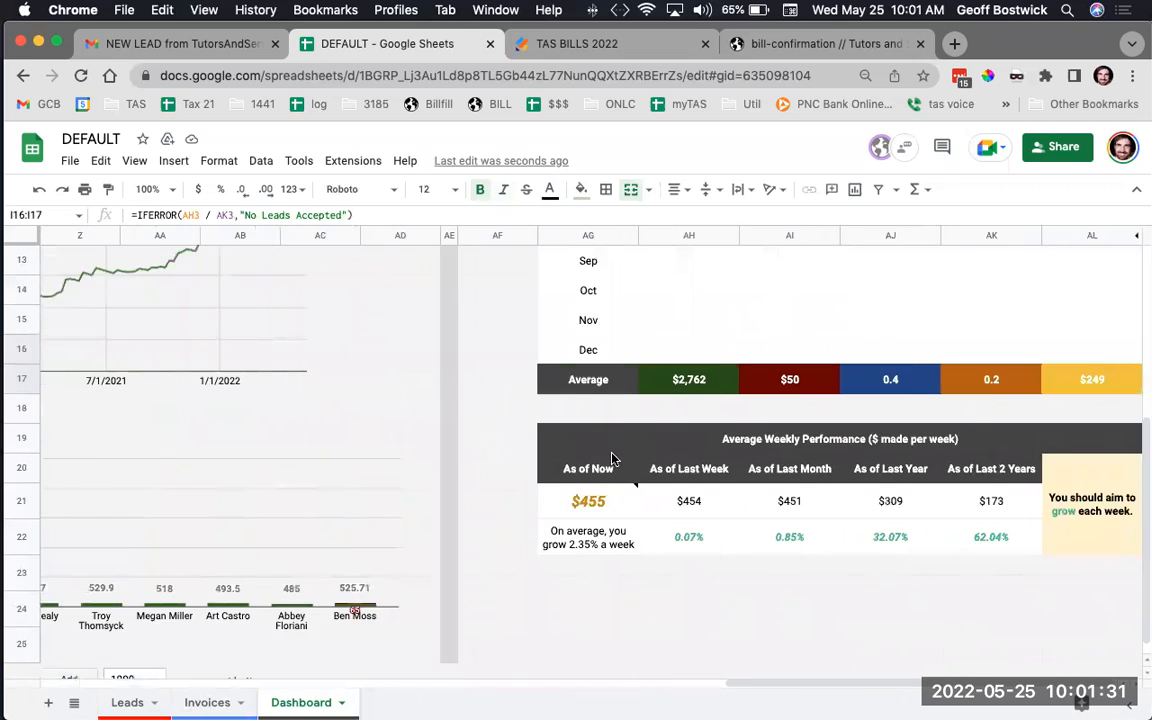
pyautogui.scroll(5, 613, 457)
pyautogui.scroll(-3, 613, 457)
pyautogui.hscroll(-20, 613, 457)
pyautogui.scroll(5, 613, 457)
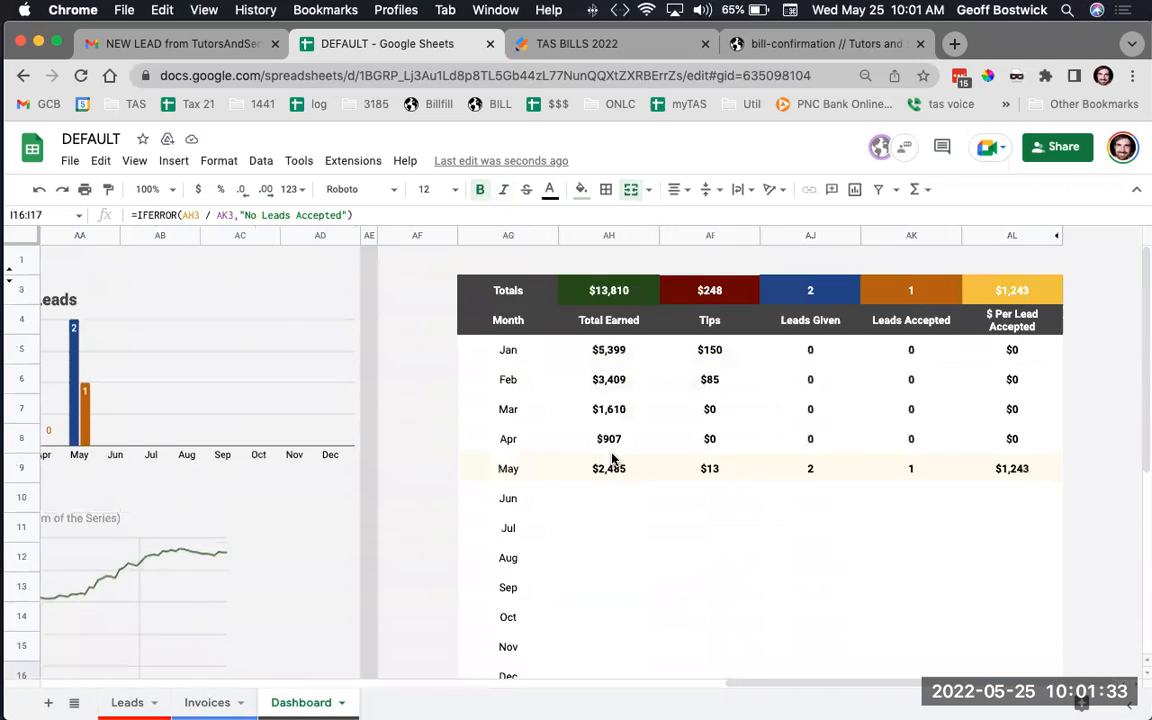
pyautogui.scroll(-6, 613, 457)
pyautogui.click(116, 545)
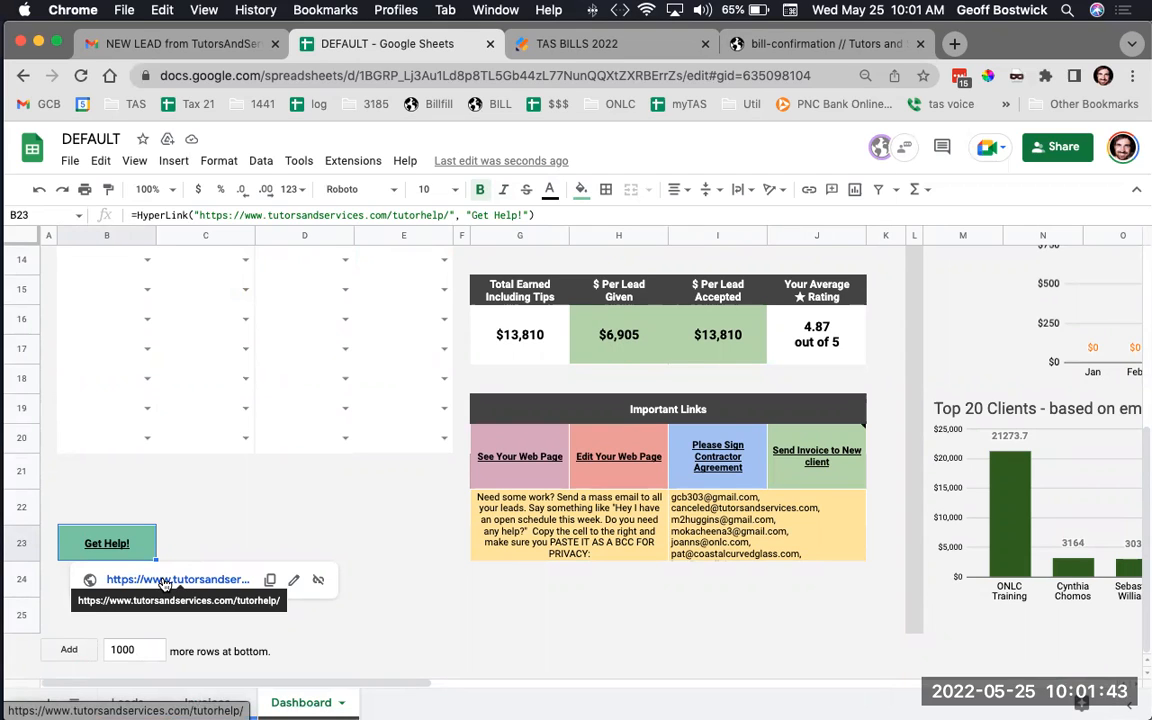
pyautogui.click(147, 583)
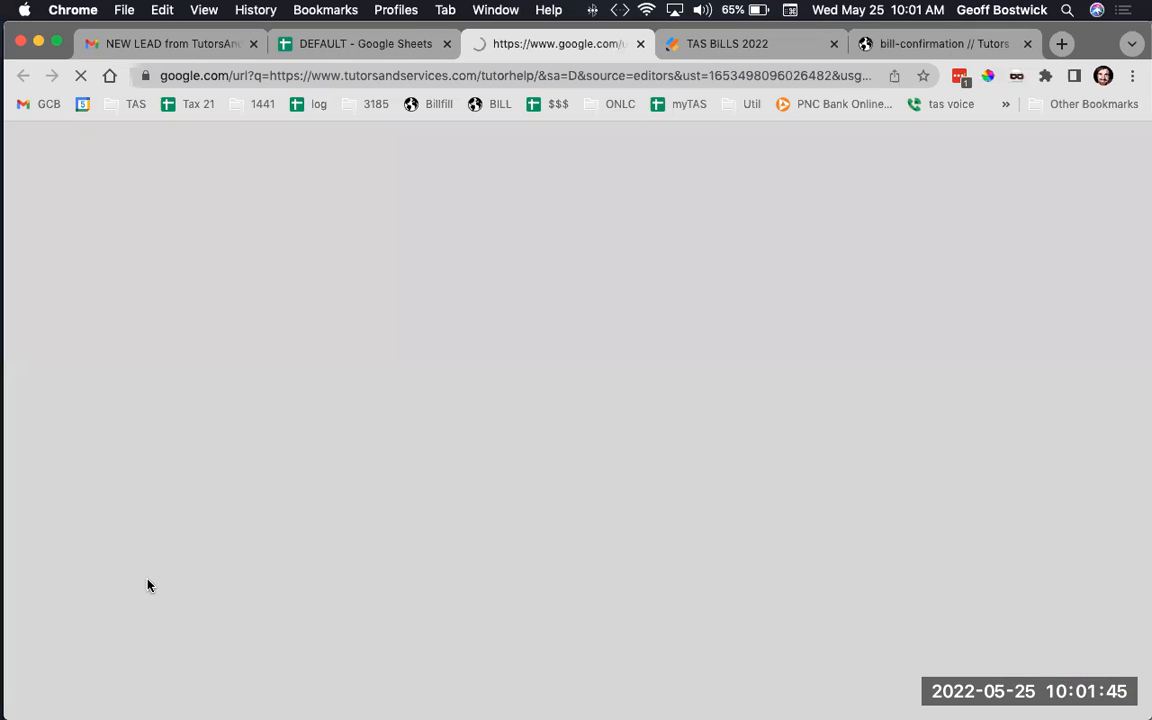